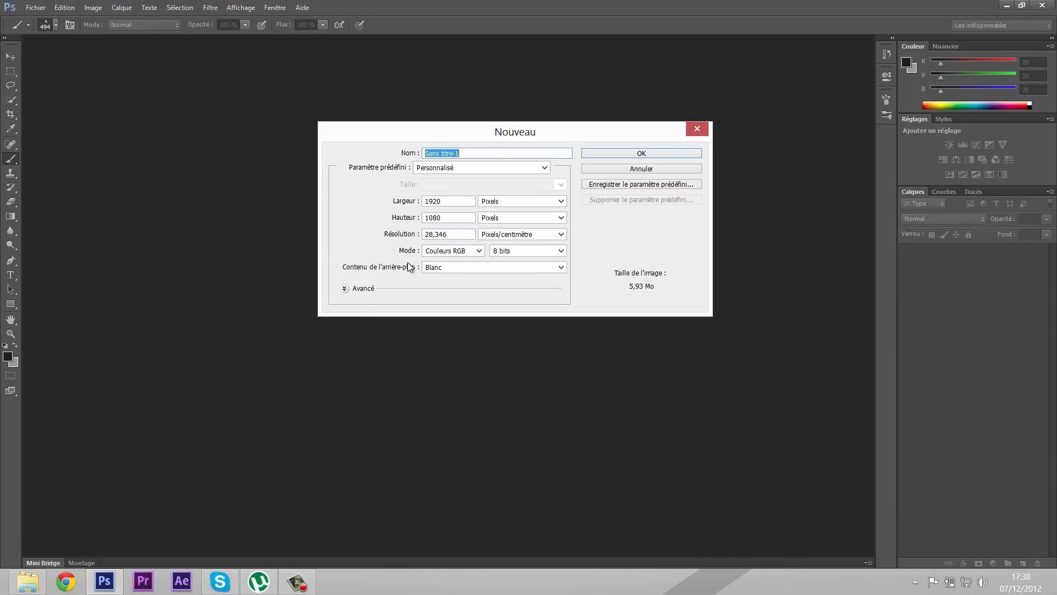
pyautogui.click(504, 201)
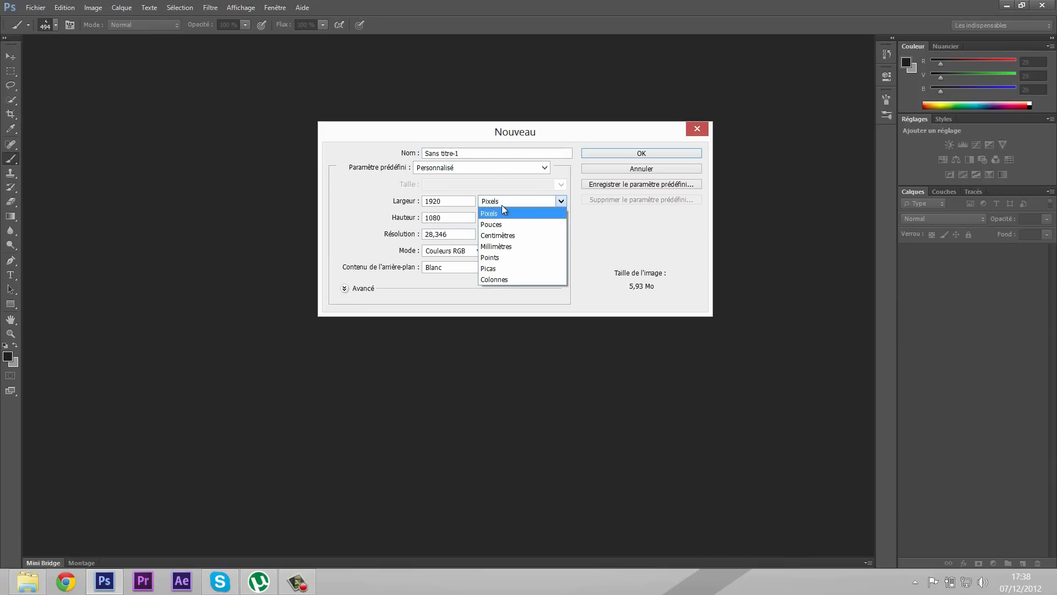
pyautogui.click(503, 201)
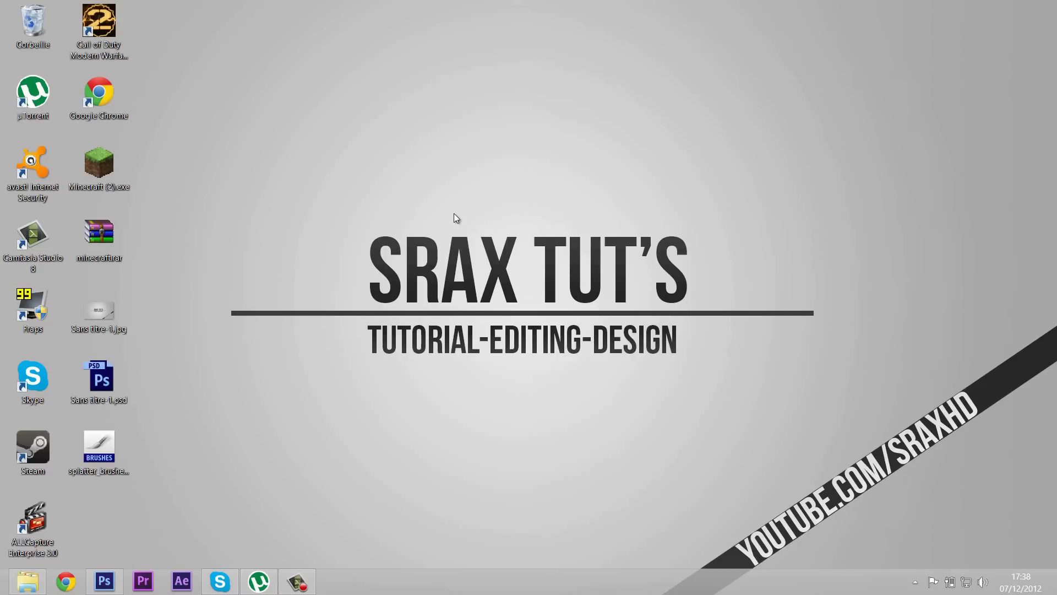
# Switch to the desktop and look up the current screen resolution in the Windows display settings
pyautogui.moveTo(272, 165); pyautogui.dragTo(678, 351)
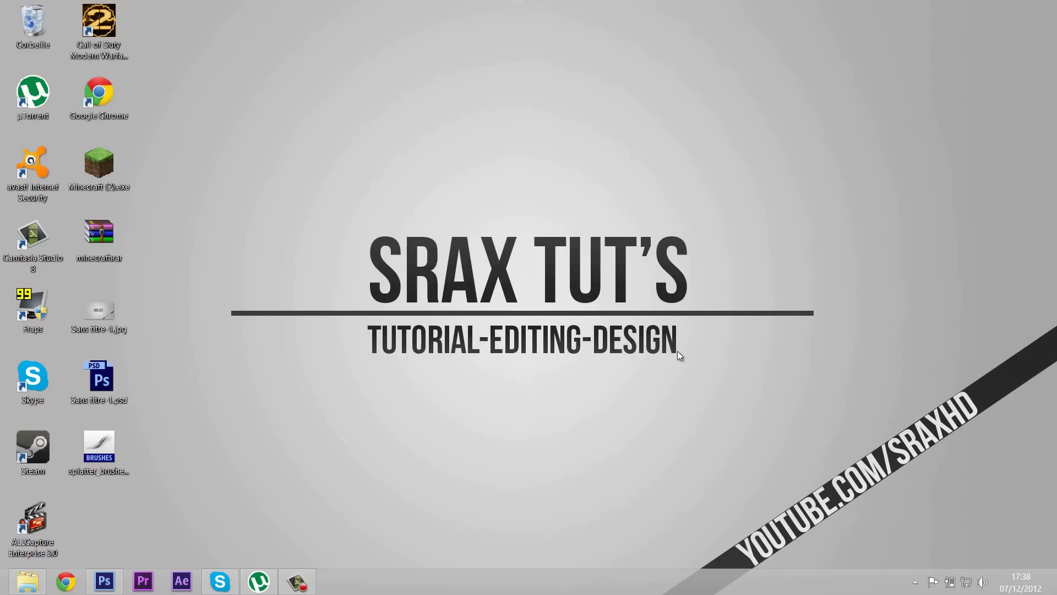
pyautogui.rightClick(456, 236)
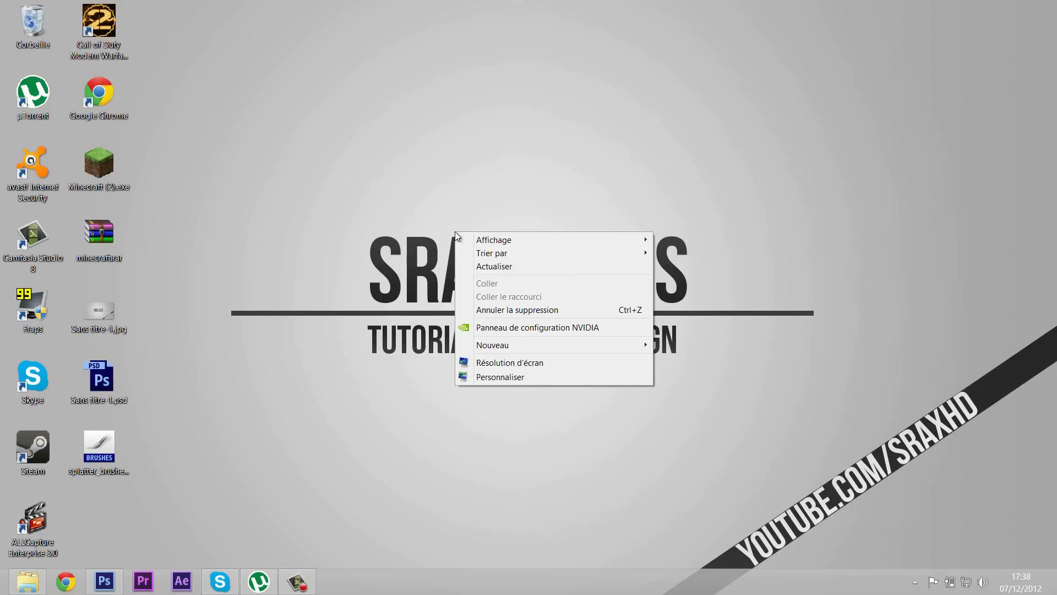
pyautogui.click(505, 363)
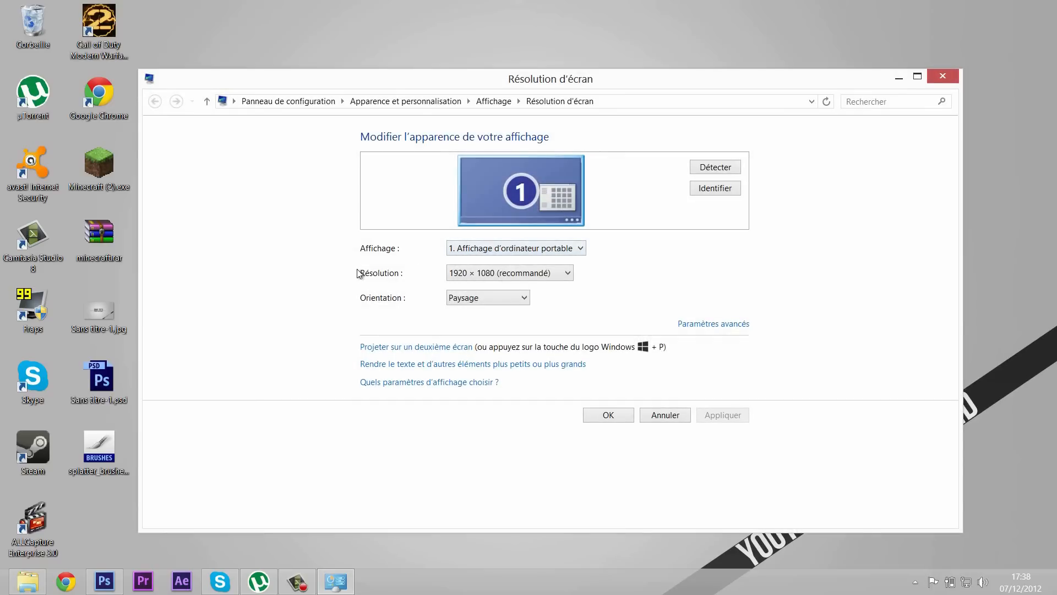
pyautogui.click(473, 274)
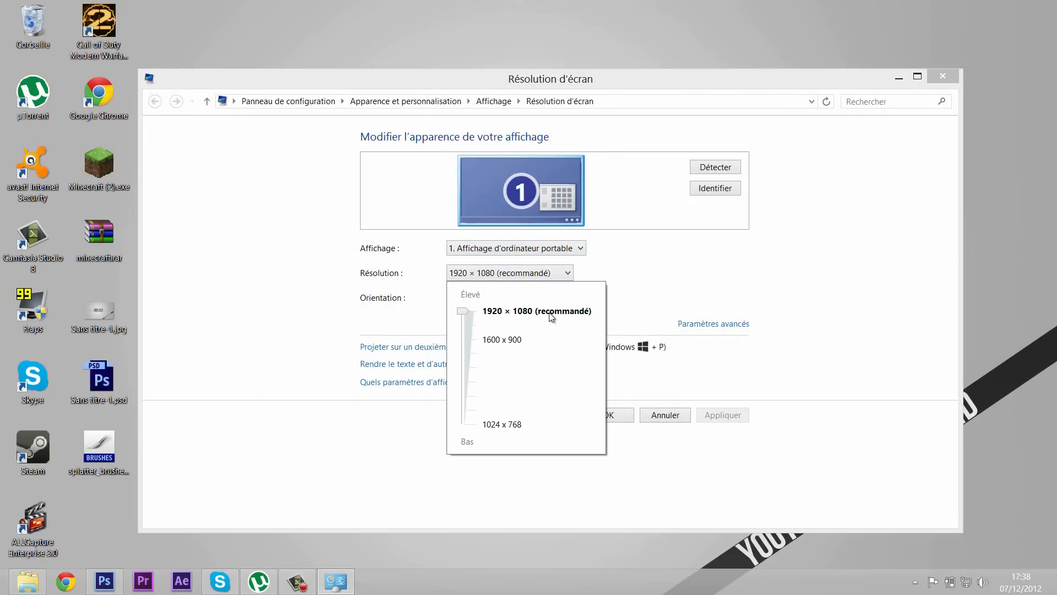
pyautogui.click(739, 368)
pyautogui.click(626, 416)
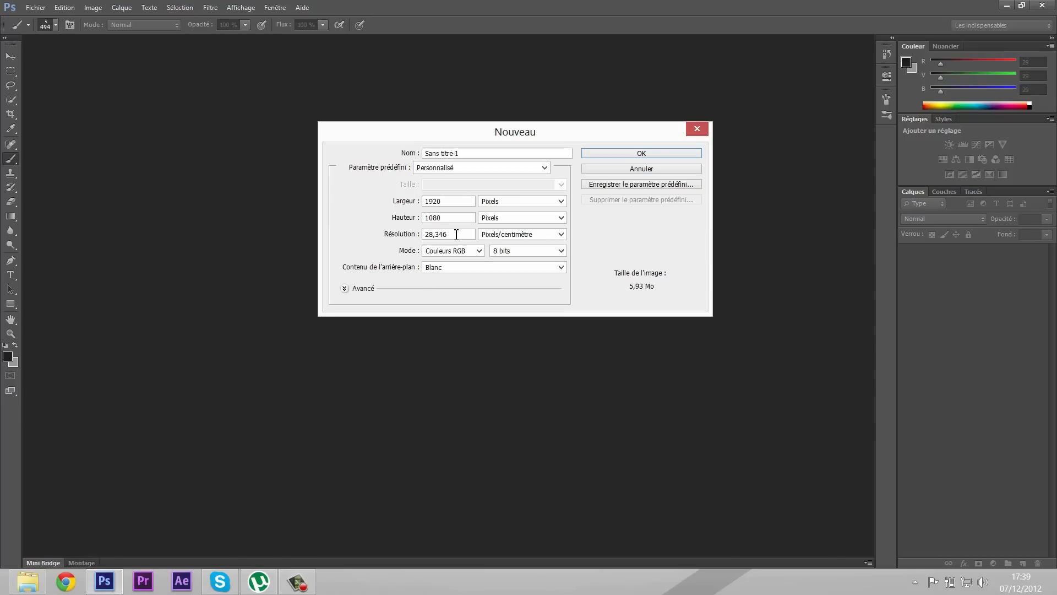
# Create a new 1920 × 1080 pixel RGB document with a white background and add an empty layer above it
pyautogui.moveTo(468, 202); pyautogui.dragTo(390, 231)
pyautogui.click(594, 155)
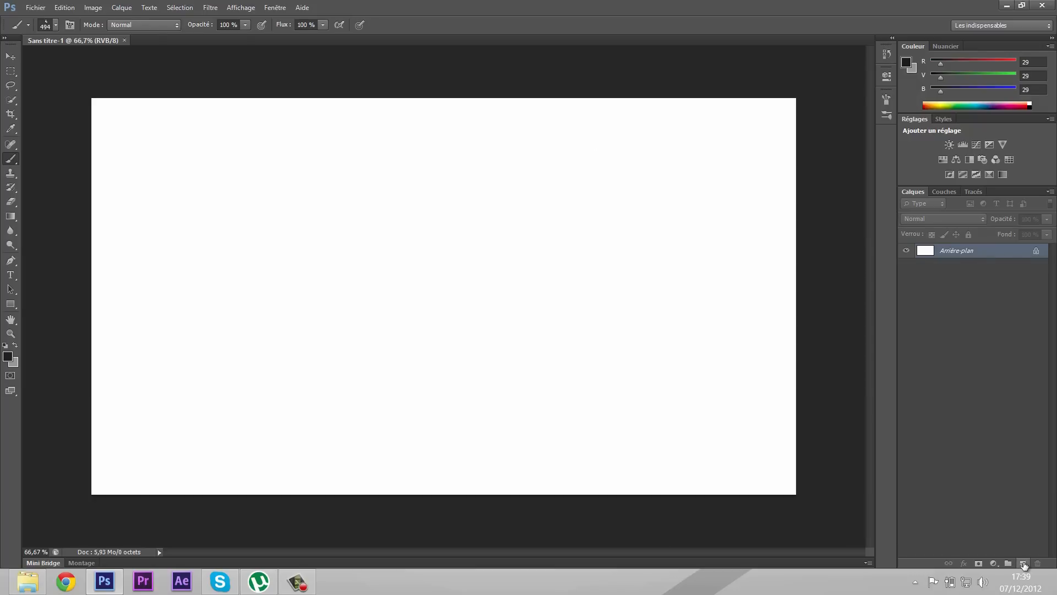
pyautogui.click(1023, 564)
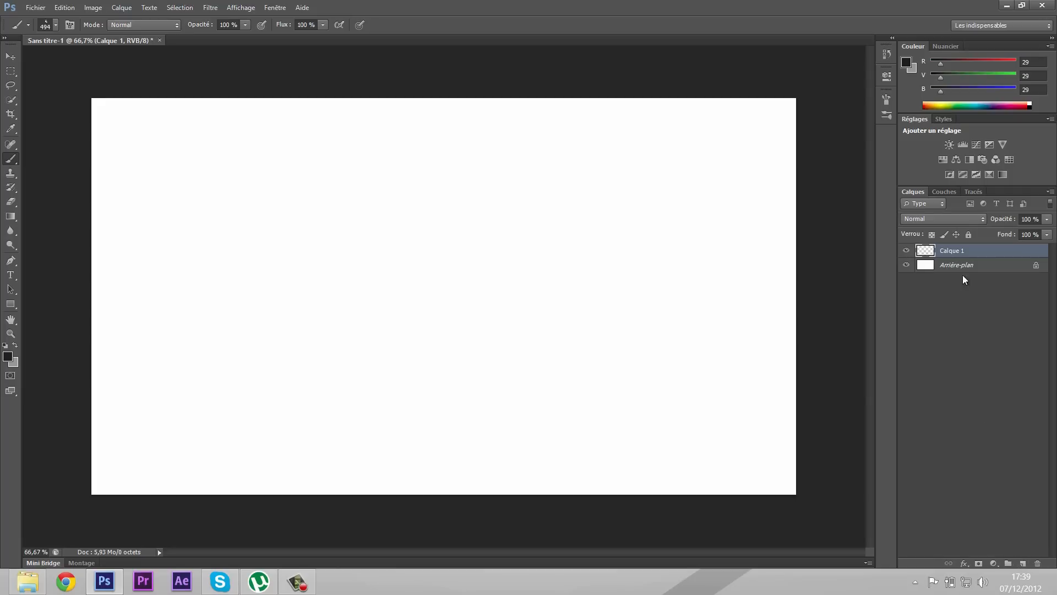
# Set the foreground colour to a light grey with RGB values 233, 233, 233
pyautogui.click(7, 357)
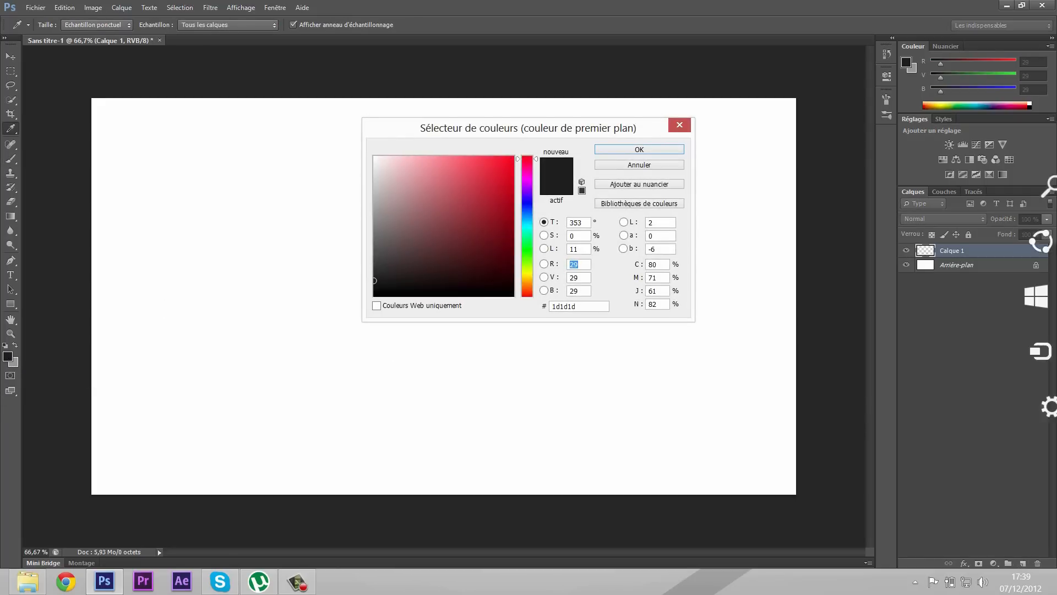
pyautogui.click(1056, 593)
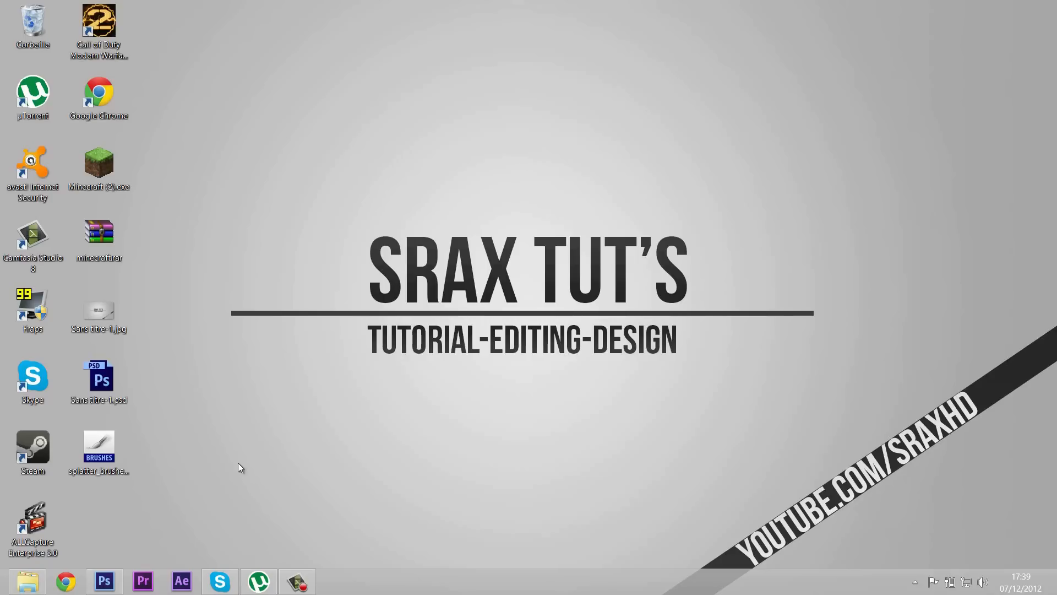
pyautogui.click(104, 581)
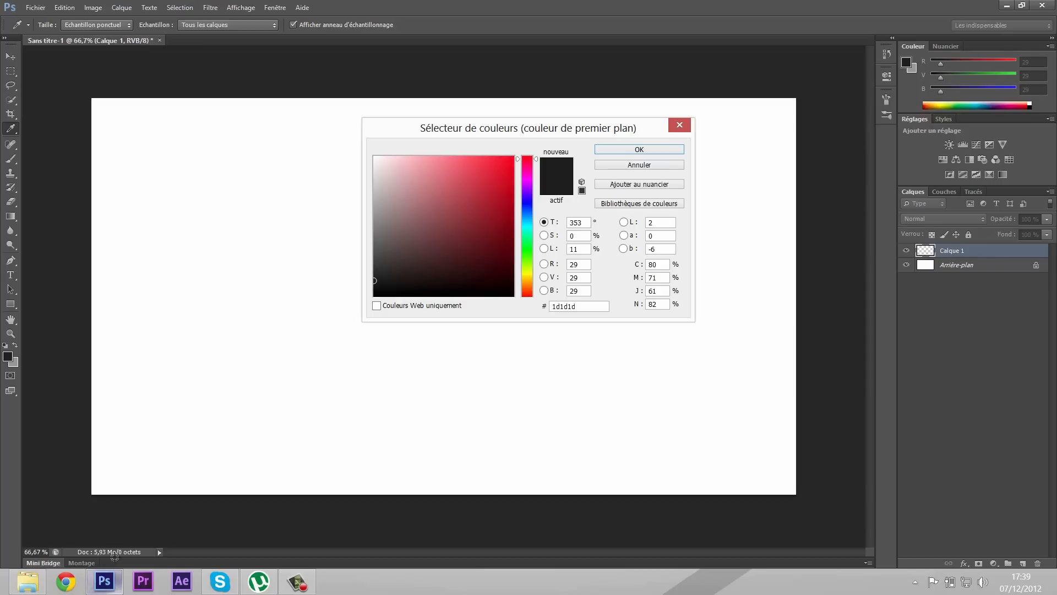
pyautogui.click(375, 171)
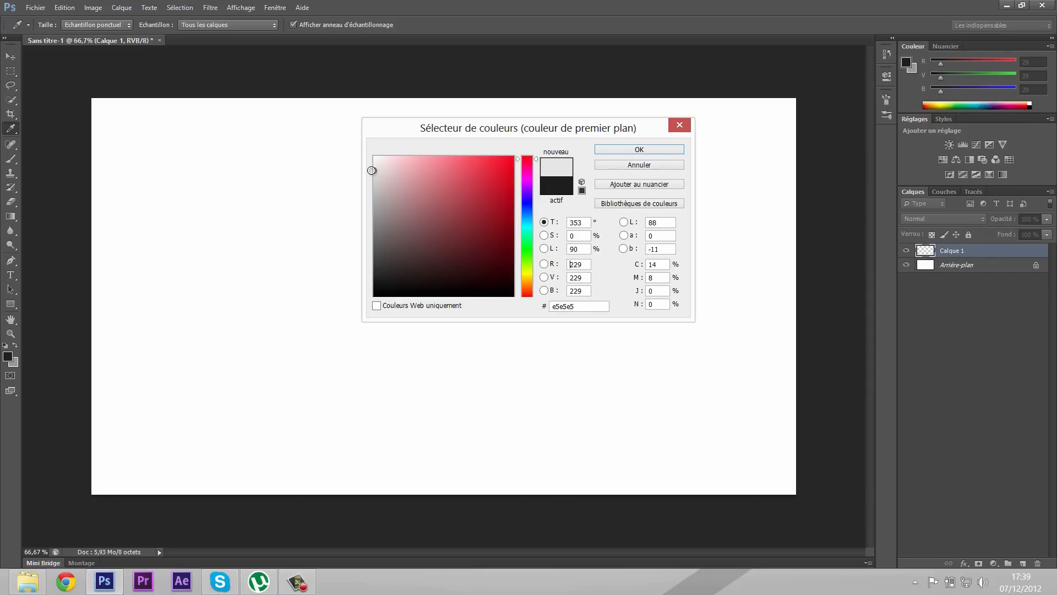
pyautogui.click(376, 165)
pyautogui.moveTo(376, 166); pyautogui.dragTo(365, 167)
pyautogui.click(627, 149)
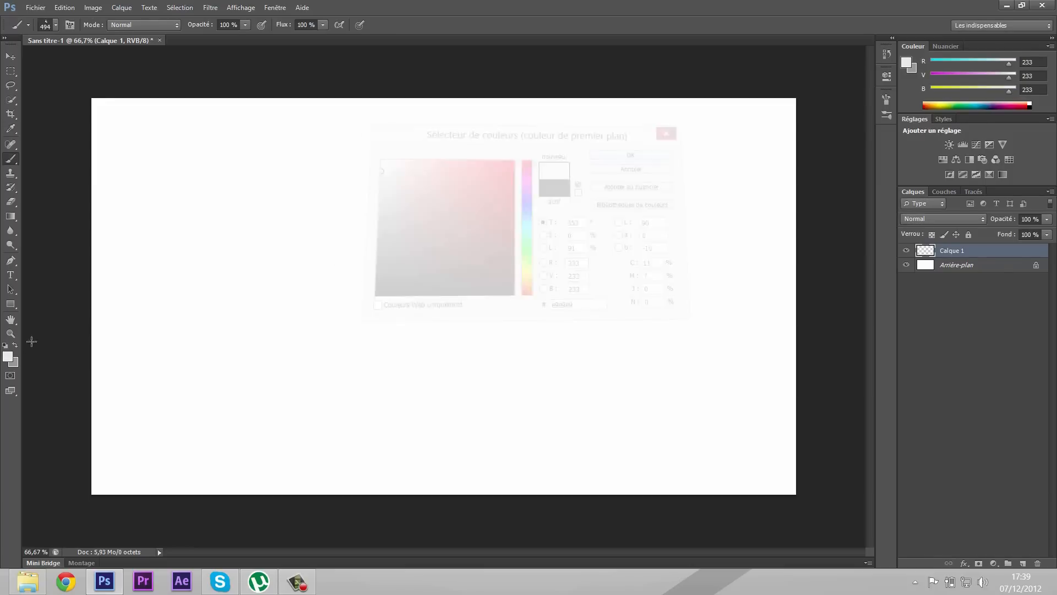
# Set the background colour to a medium grey
pyautogui.click(15, 363)
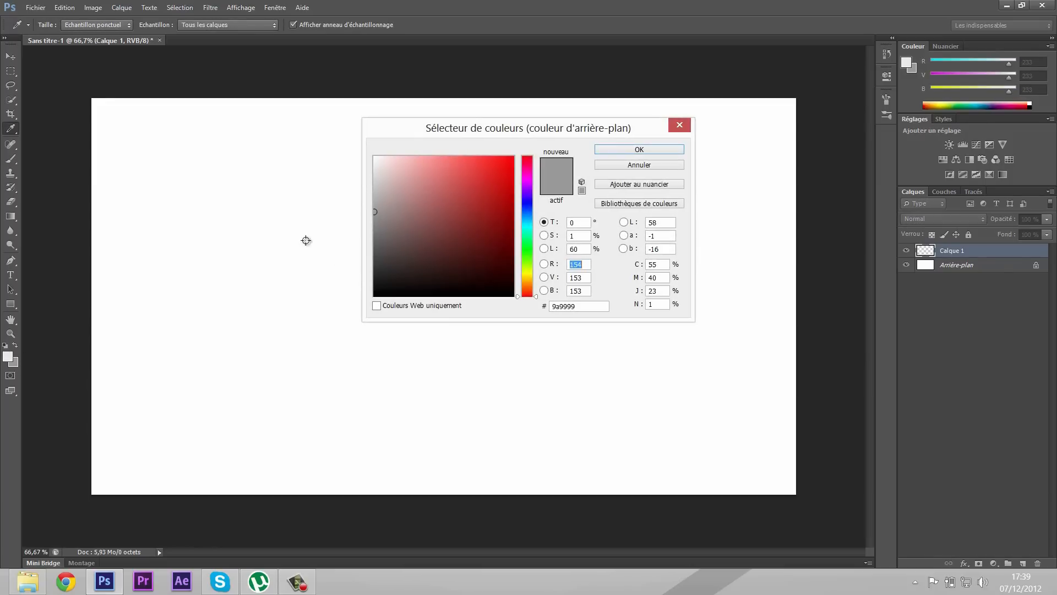
pyautogui.click(374, 214)
pyautogui.click(633, 150)
# Fill the empty layer with a horizontal light-to-medium grey gradient running from the canvas centre past its right edge
pyautogui.press('b')
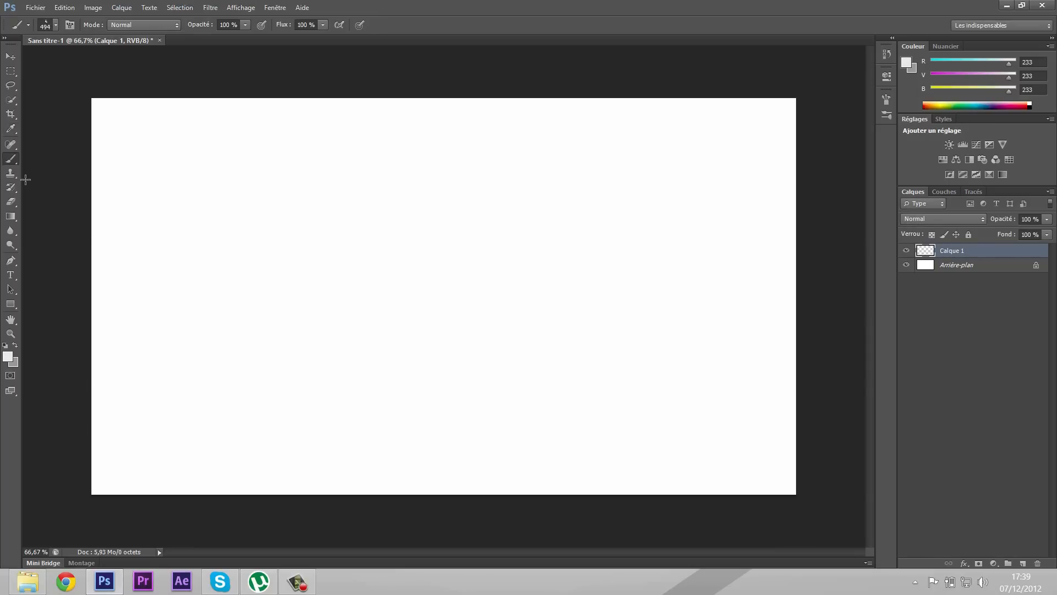
pyautogui.moveTo(15, 216); pyautogui.dragTo(76, 219)
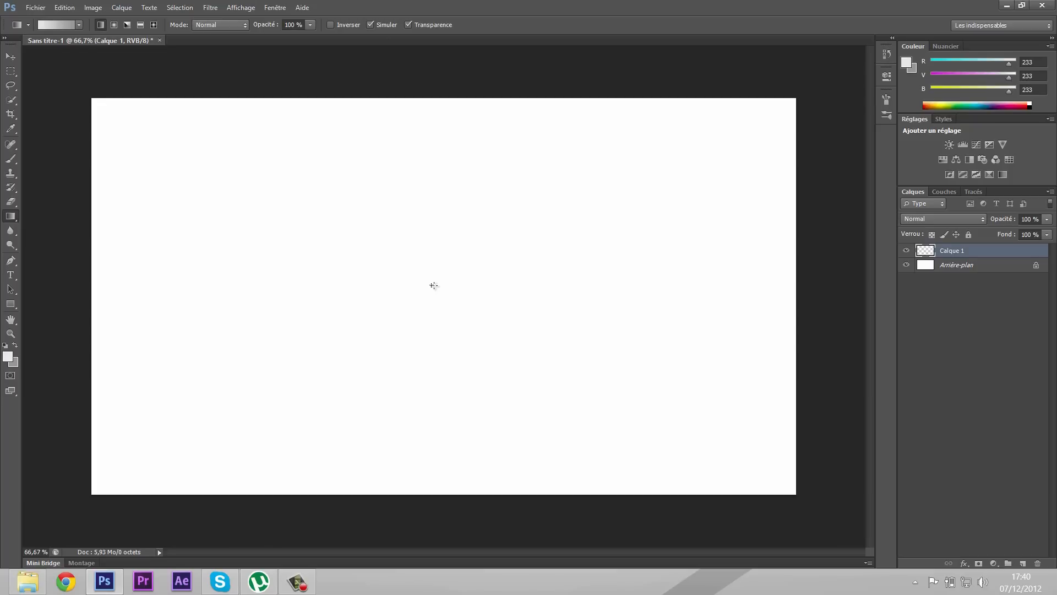
pyautogui.moveTo(432, 285); pyautogui.dragTo(866, 286)
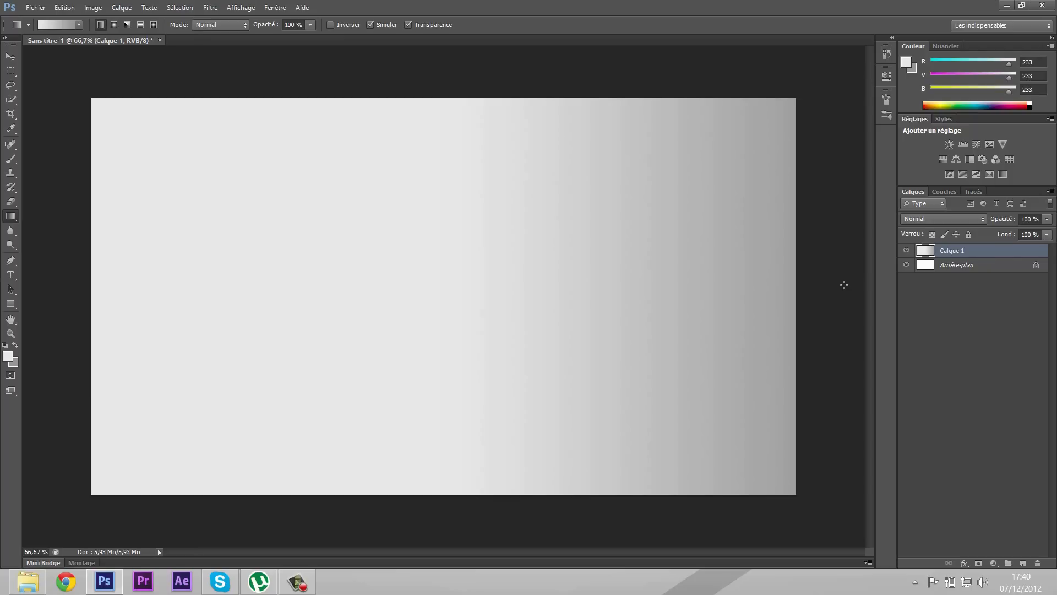
# Add a Gradient Overlay effect with the Radial style to the gradient-filled layer
pyautogui.rightClick(950, 253)
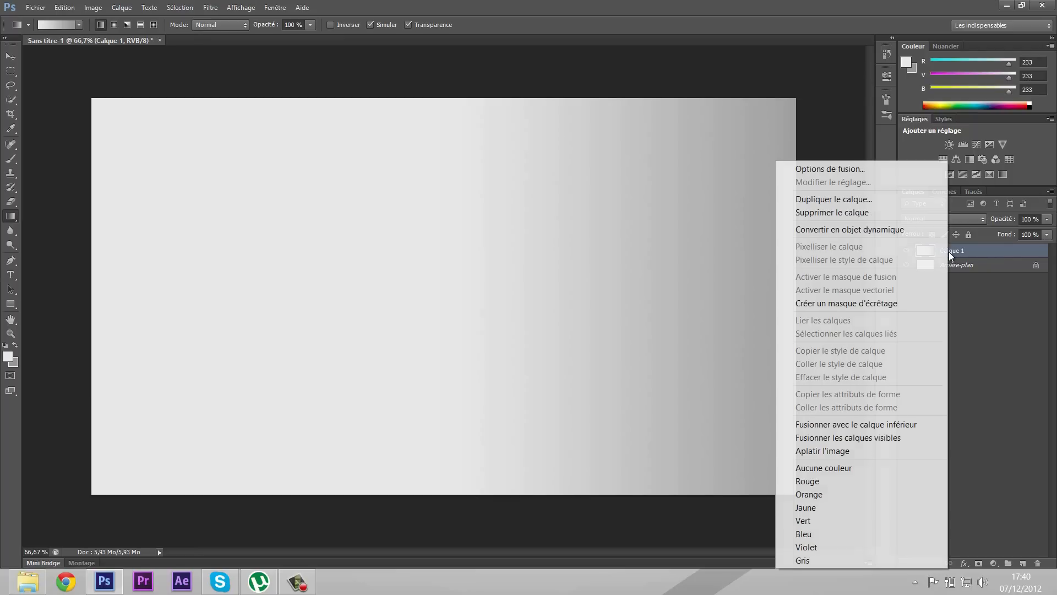
pyautogui.click(866, 172)
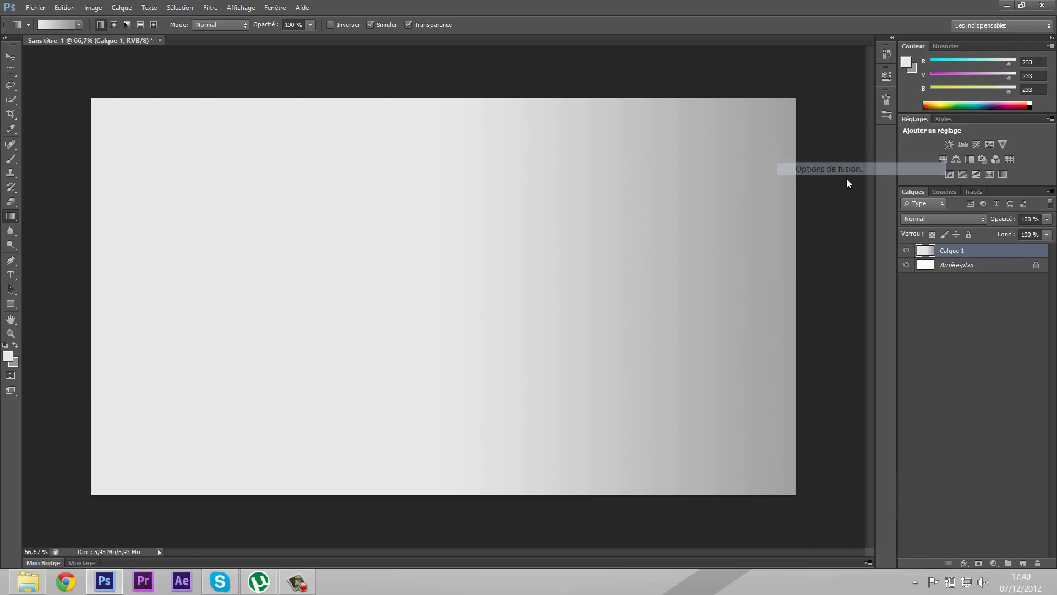
pyautogui.moveTo(579, 428); pyautogui.dragTo(524, 227)
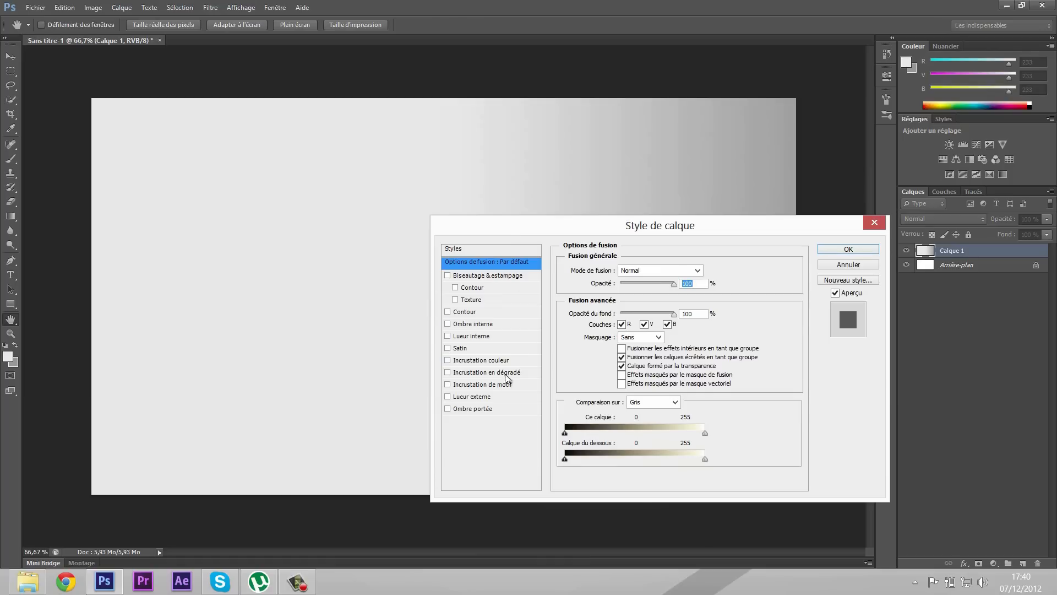
pyautogui.click(468, 374)
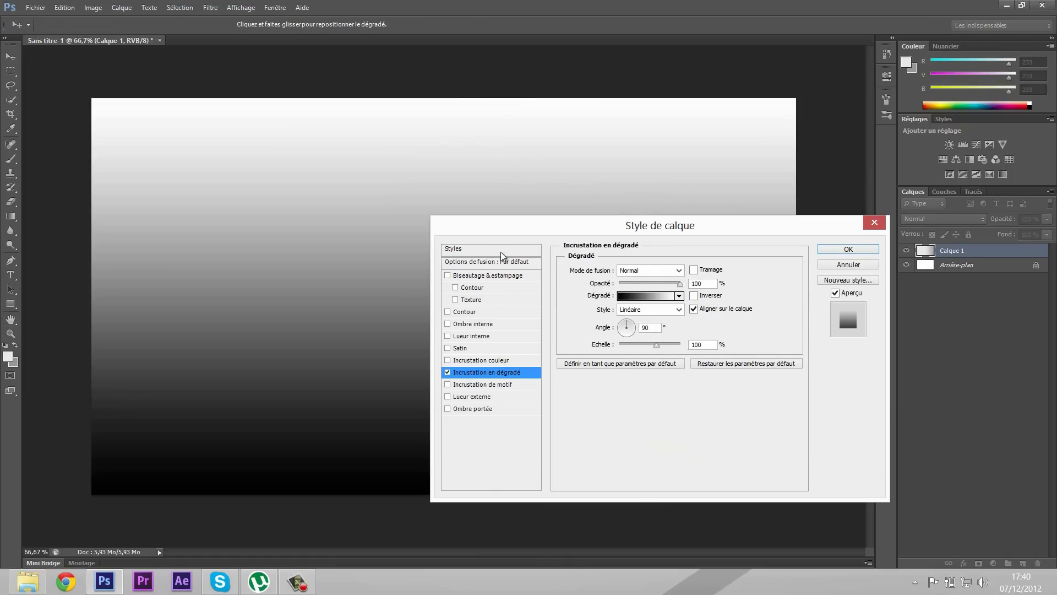
pyautogui.click(641, 308)
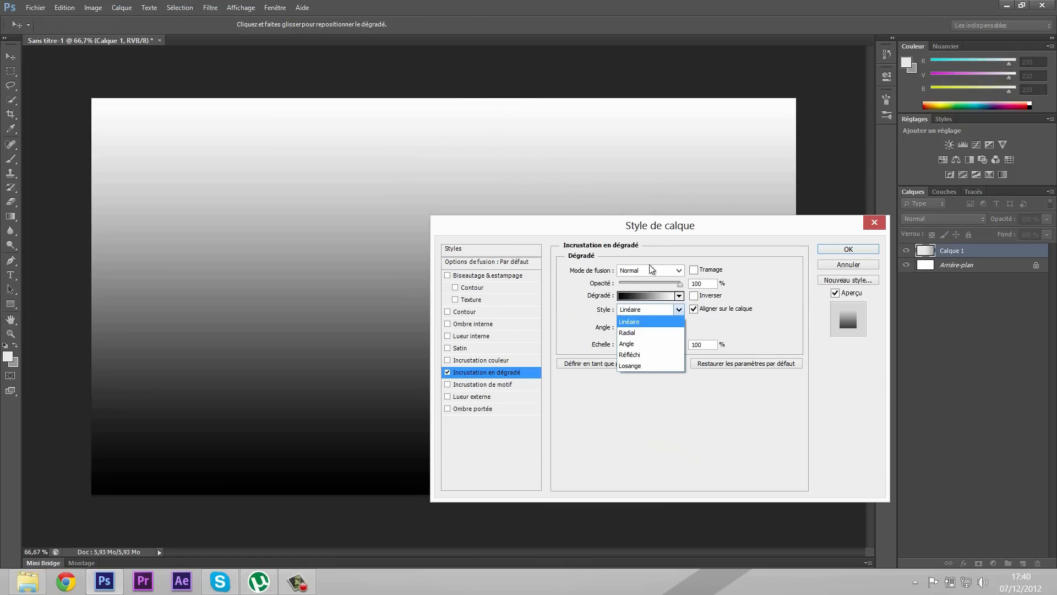
pyautogui.click(631, 328)
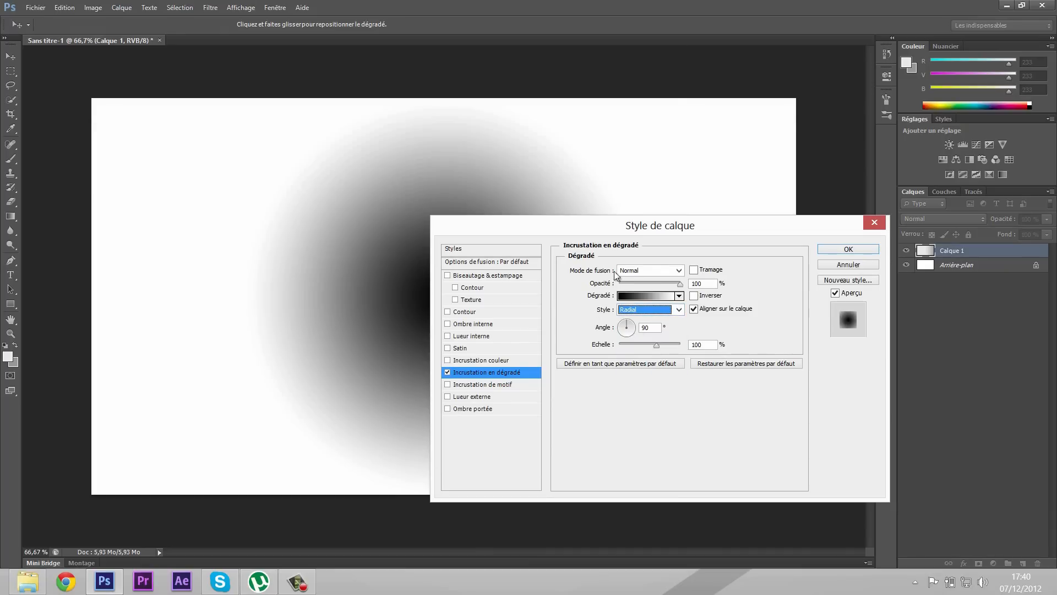
pyautogui.moveTo(636, 229); pyautogui.dragTo(772, 212)
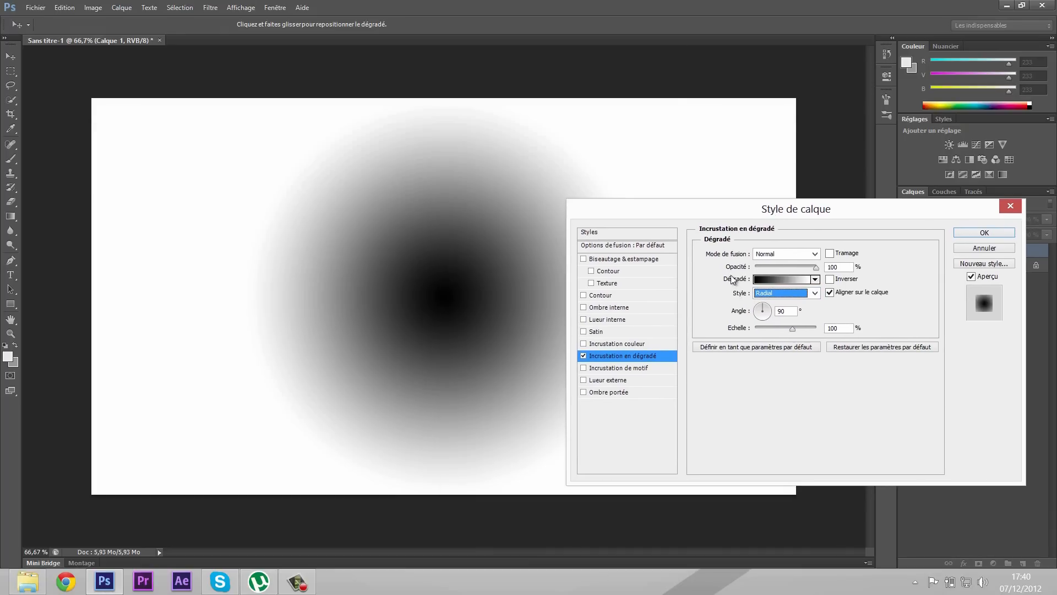
# Apply the foreground-to-background preset to the overlay's gradient
pyautogui.click(779, 280)
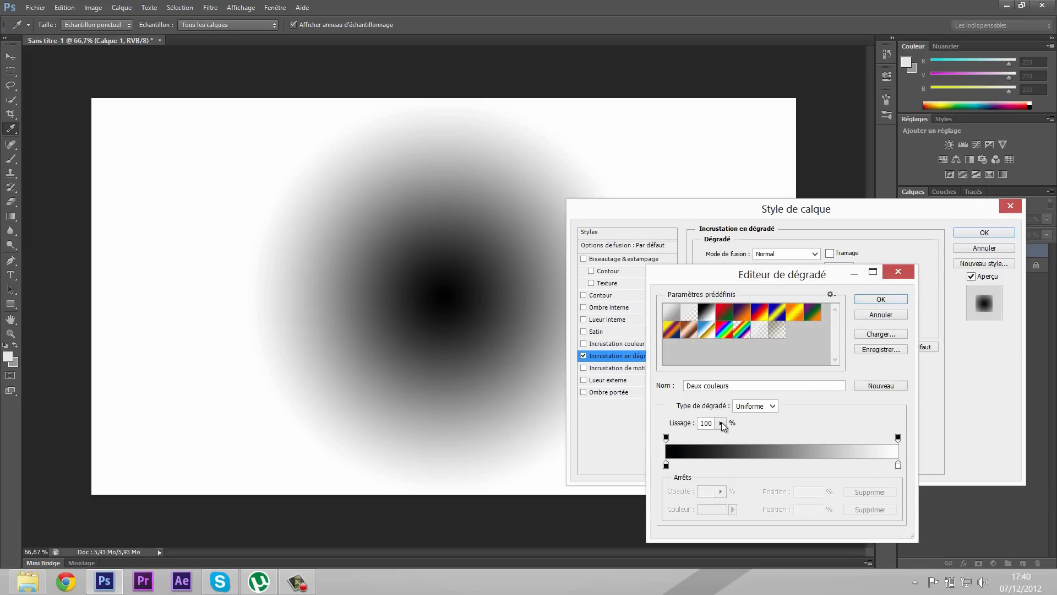
pyautogui.click(670, 312)
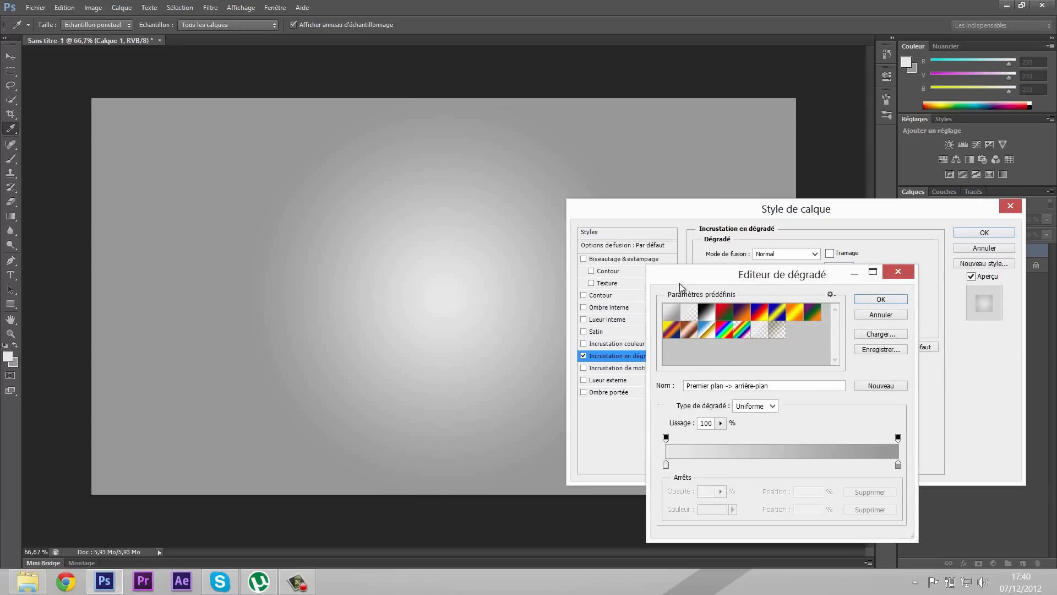
pyautogui.moveTo(693, 276); pyautogui.dragTo(658, 268)
pyautogui.click(835, 294)
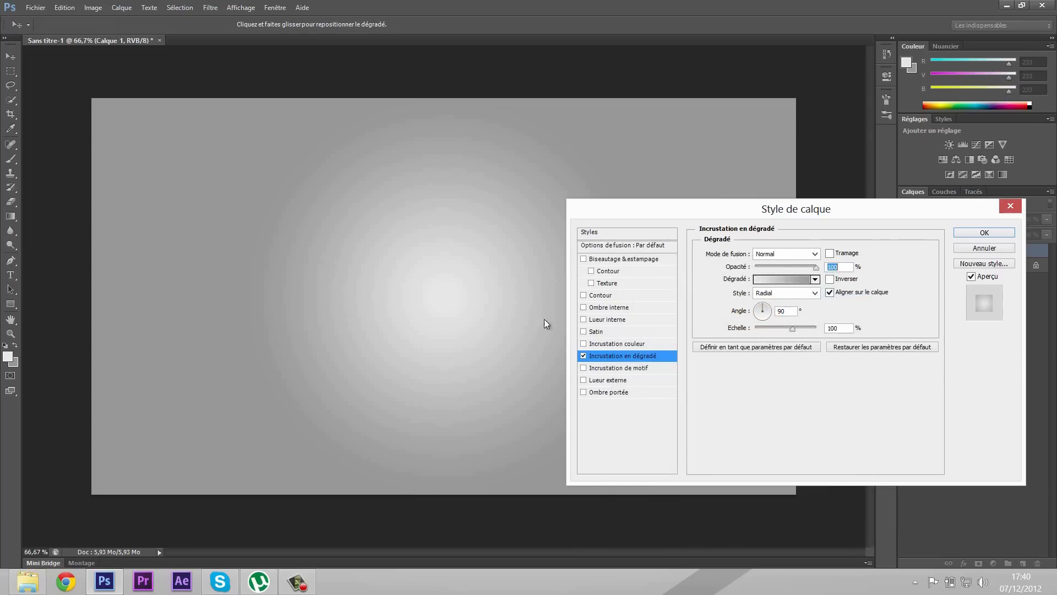
# Set the gradient overlay's scale to 150 % and apply the layer style
pyautogui.moveTo(766, 218); pyautogui.dragTo(868, 225)
pyautogui.moveTo(944, 292); pyautogui.dragTo(758, 158)
pyautogui.moveTo(811, 276); pyautogui.dragTo(830, 276)
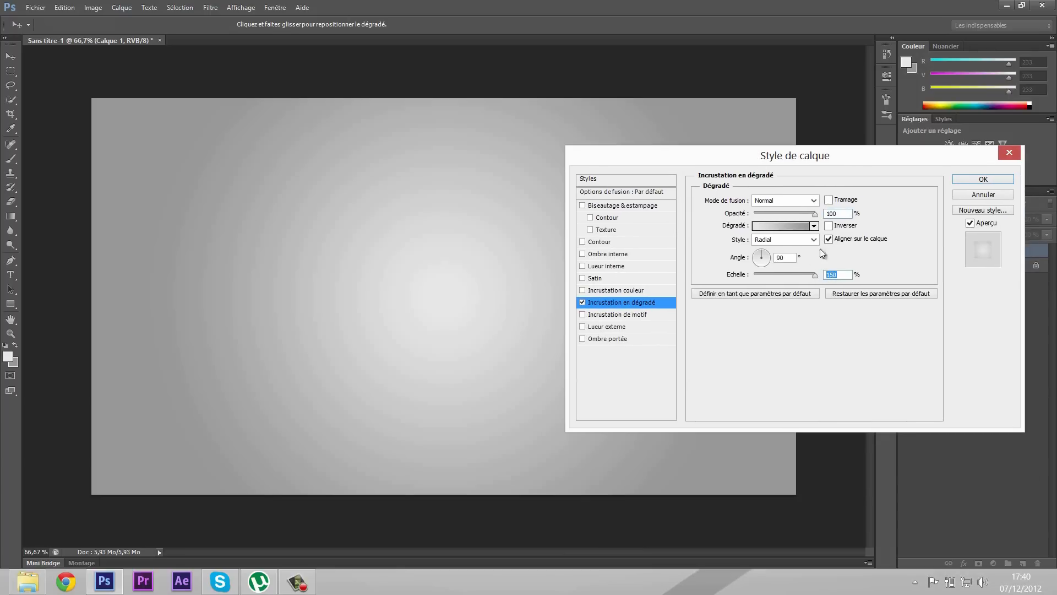
pyautogui.moveTo(805, 165); pyautogui.dragTo(710, 292)
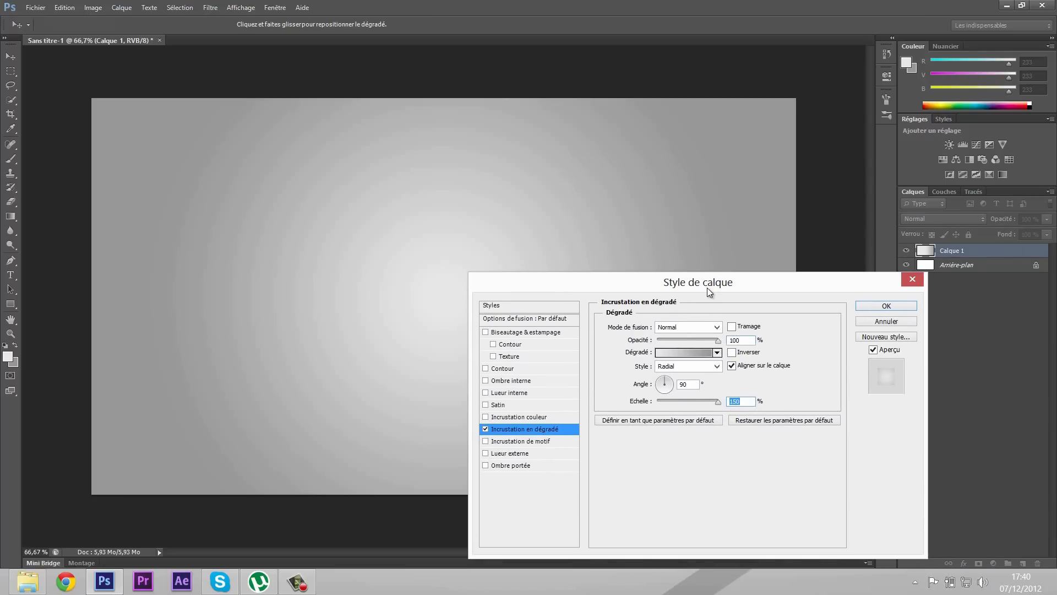
pyautogui.click(885, 306)
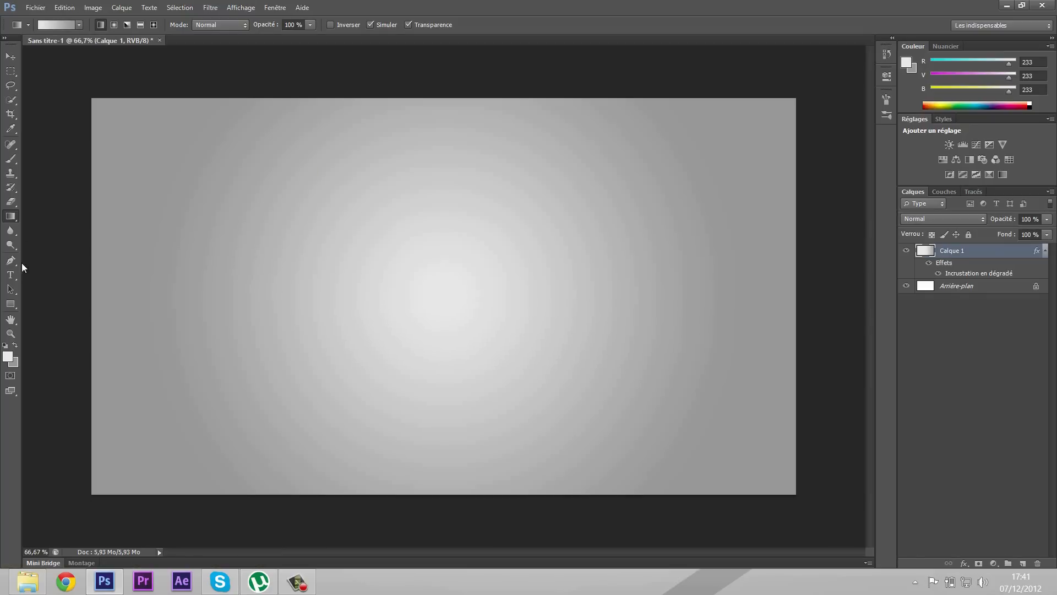
# Draw a paragraph text box across the middle of the canvas and adjust its sides to span the full canvas width
pyautogui.click(10, 275)
pyautogui.moveTo(92, 227); pyautogui.dragTo(812, 347)
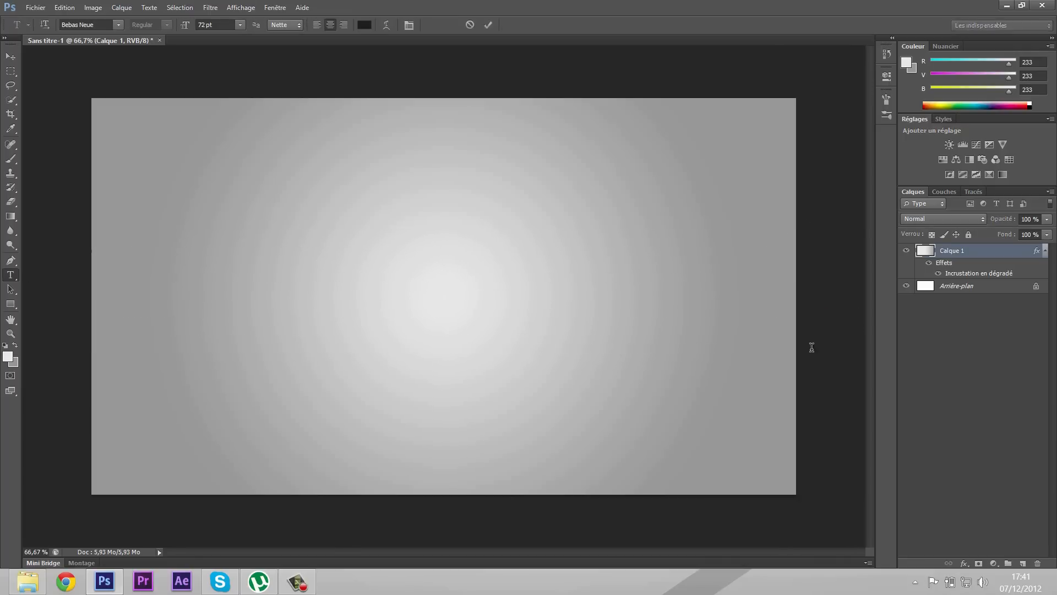
pyautogui.moveTo(691, 147); pyautogui.dragTo(688, 147)
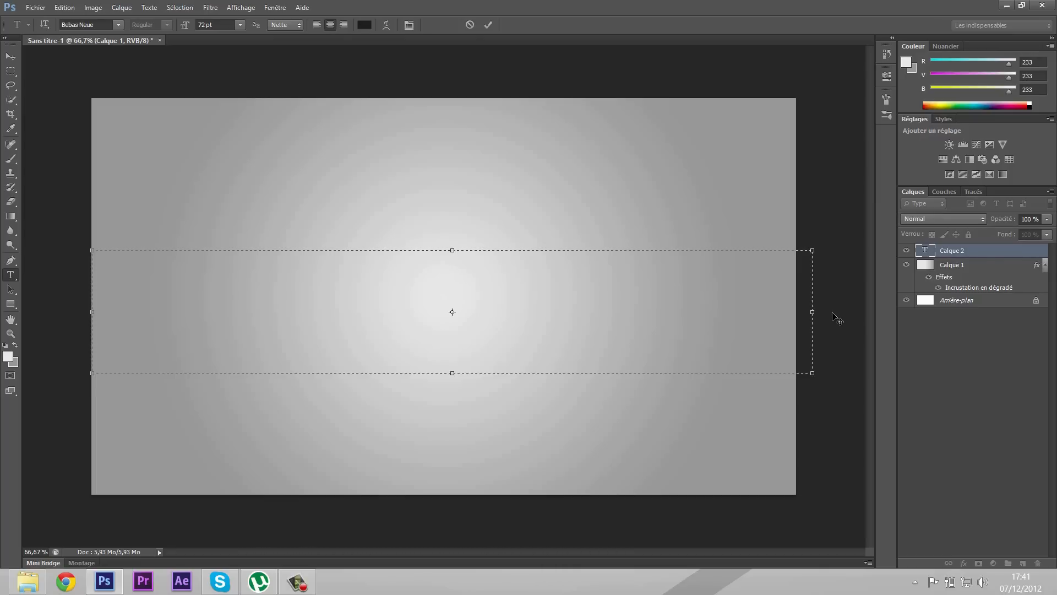
pyautogui.moveTo(839, 318); pyautogui.dragTo(837, 318)
pyautogui.moveTo(87, 378); pyautogui.dragTo(118, 378)
pyautogui.moveTo(191, 220); pyautogui.dragTo(177, 219)
pyautogui.moveTo(103, 376); pyautogui.dragTo(95, 376)
# Set the font size of the new text box to 160 pt
pyautogui.click(120, 25)
pyautogui.moveTo(206, 26); pyautogui.dragTo(197, 25)
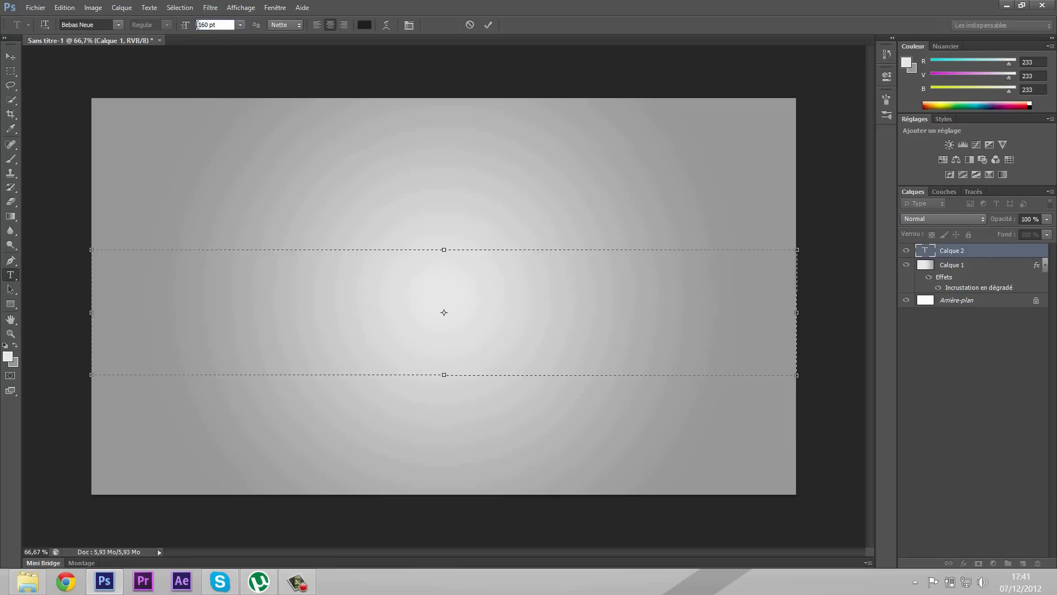
pyautogui.press('Return')
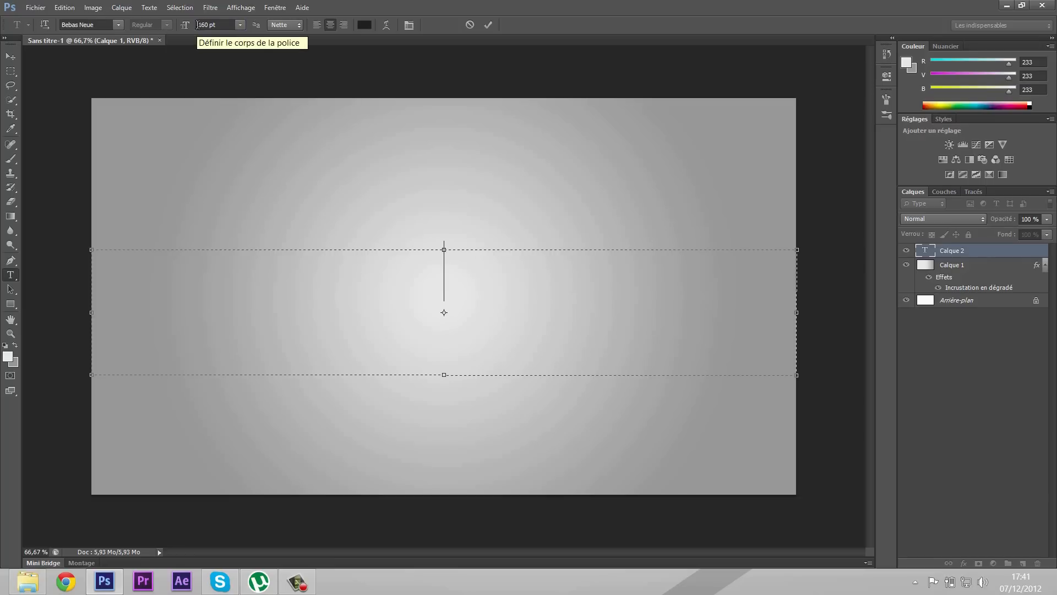
# Enter the title "SRAX TUT'S" in the text box and commit the text
pyautogui.write('SRA')
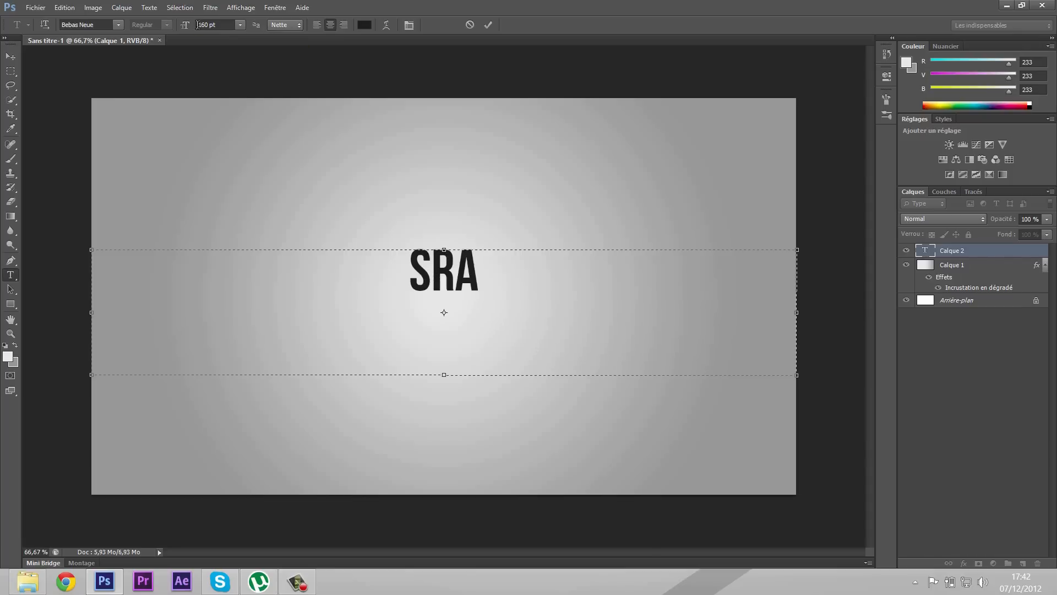
pyautogui.write('X TUT4S')
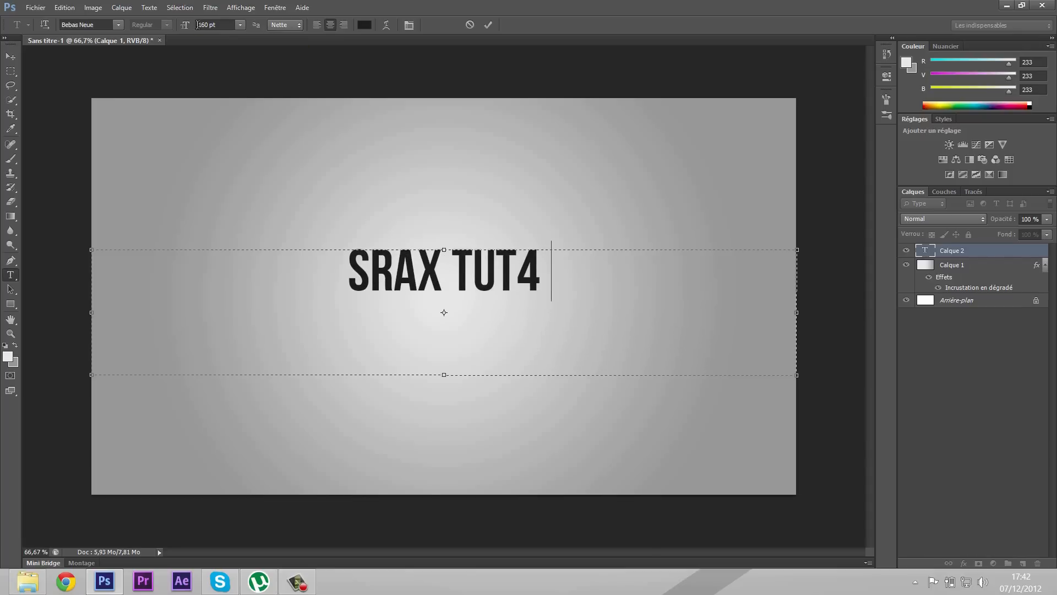
pyautogui.press('BackSpace')
pyautogui.press('BackSpace')
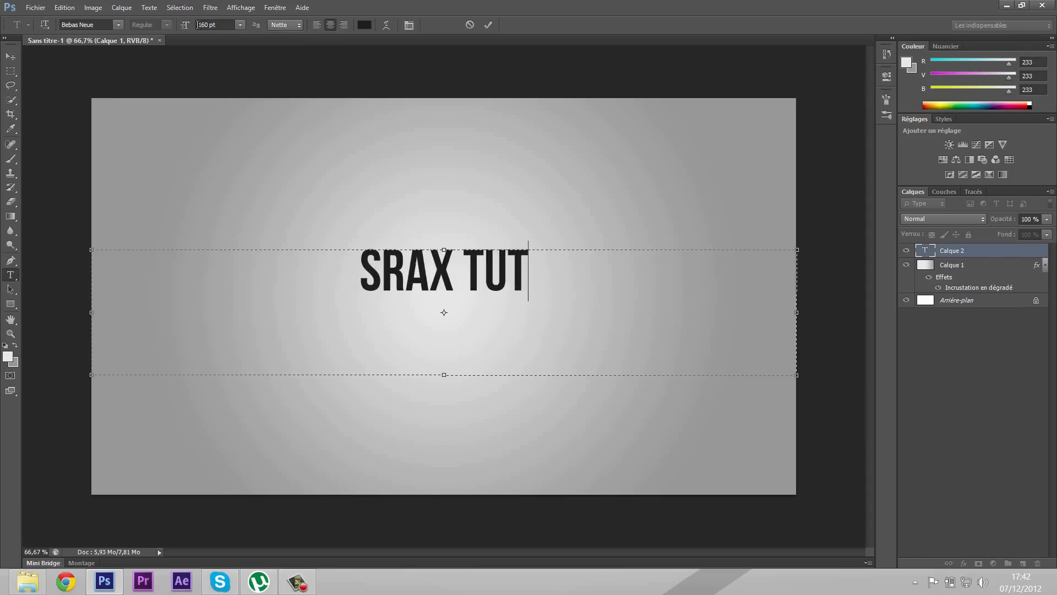
pyautogui.write("'S")
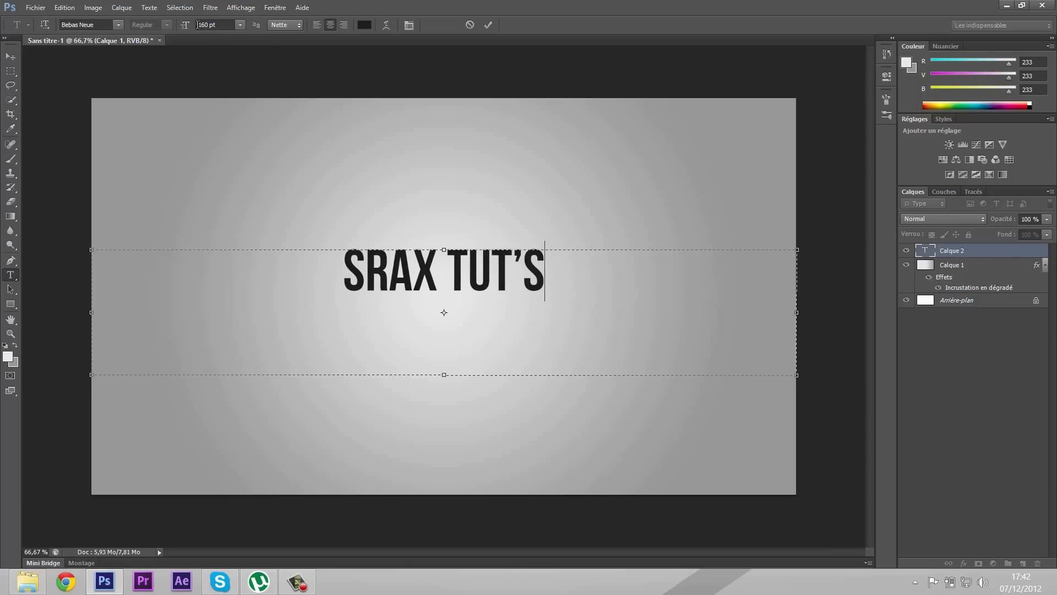
pyautogui.press('Return')
pyautogui.click(11, 71)
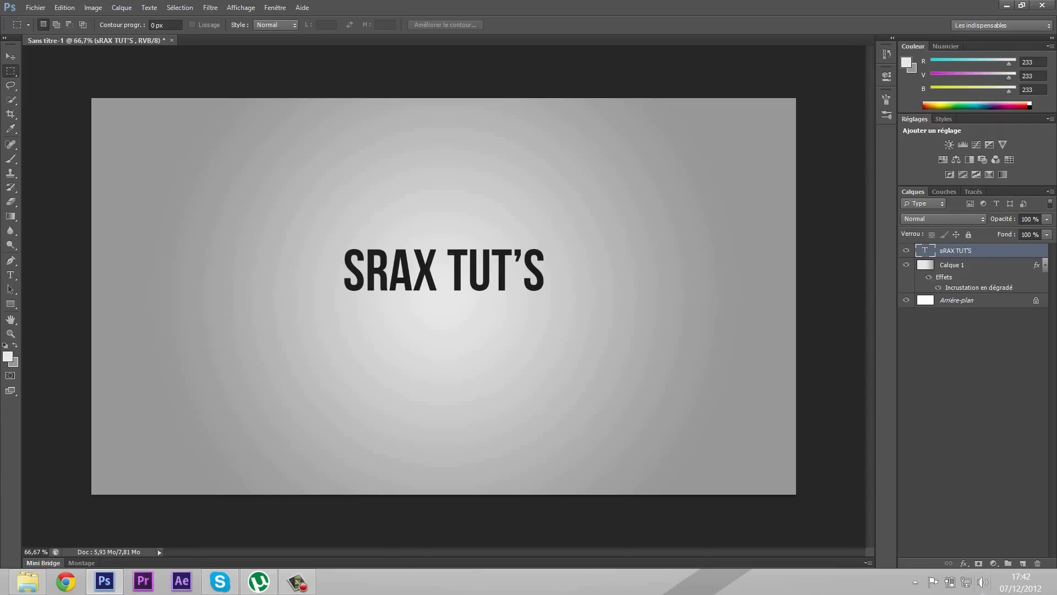
# Set the foreground colour to dark grey #464646
pyautogui.click(1056, 591)
pyautogui.click(1055, 591)
pyautogui.click(8, 361)
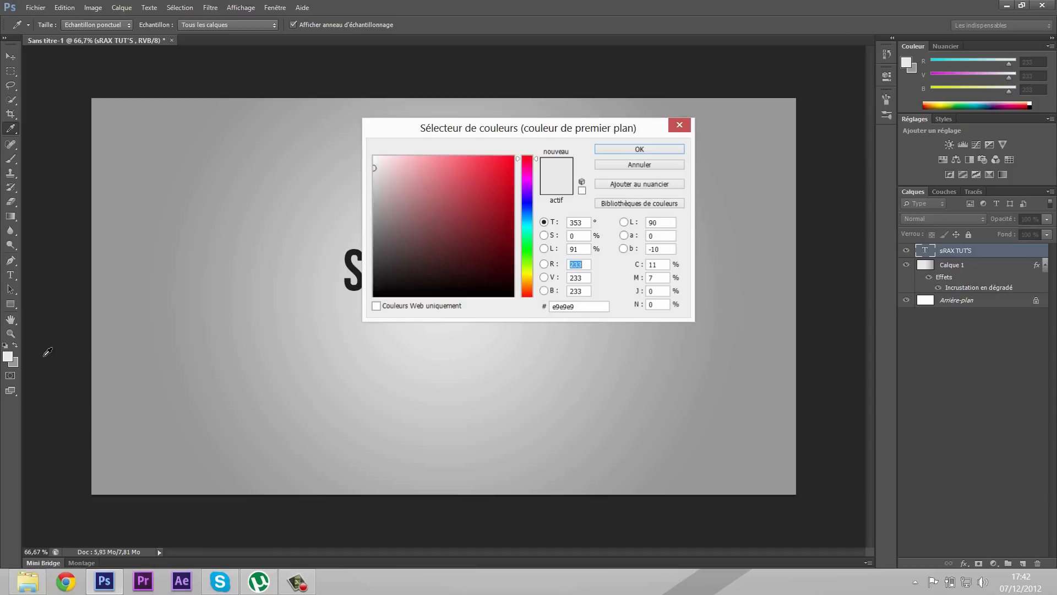
pyautogui.click(361, 262)
pyautogui.moveTo(363, 258); pyautogui.dragTo(353, 258)
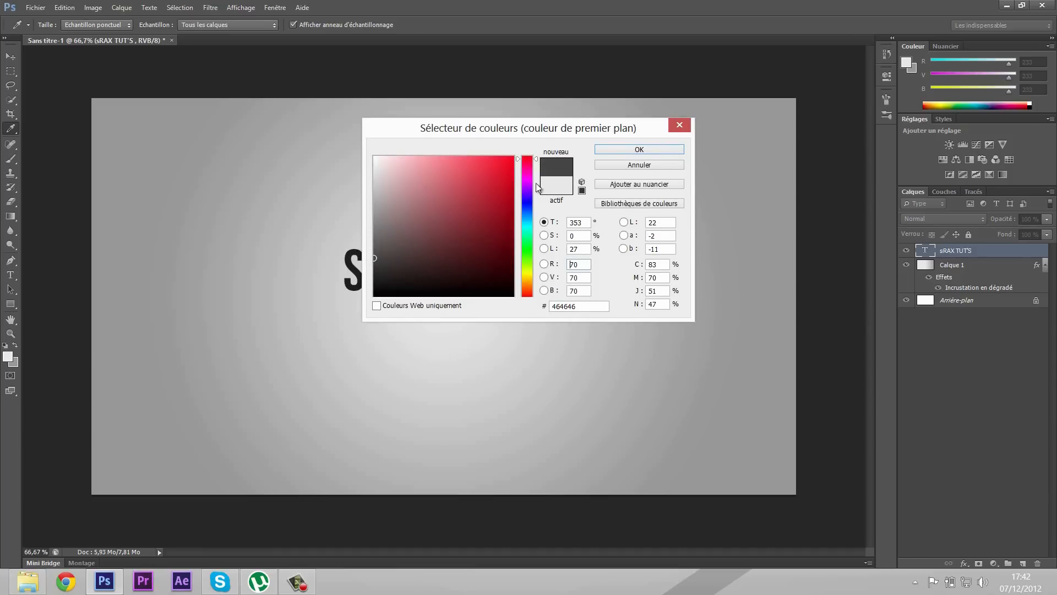
pyautogui.click(620, 150)
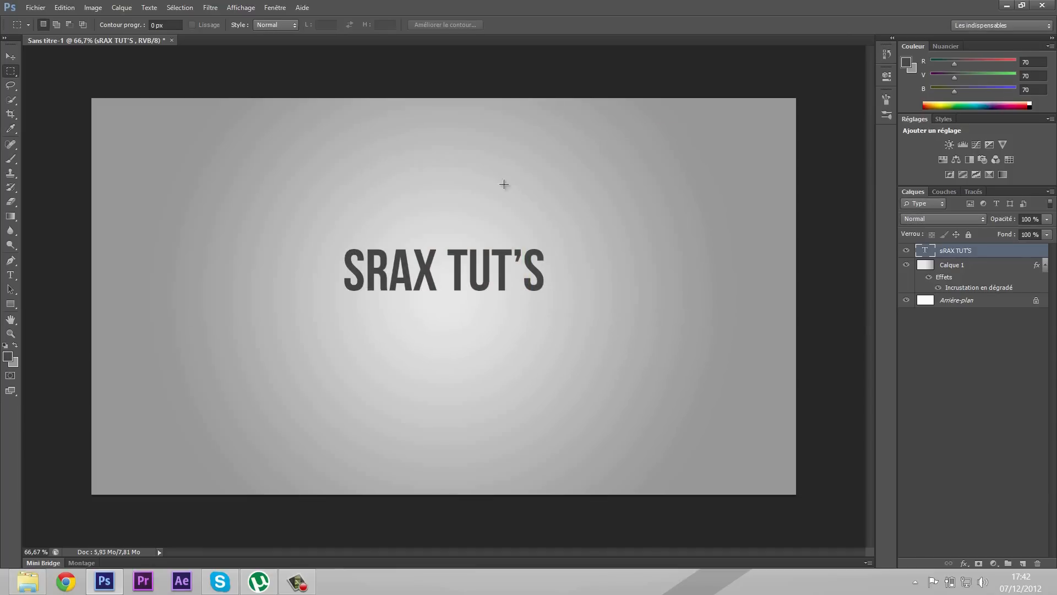
# Set the background colour to near-black #212121
pyautogui.click(18, 362)
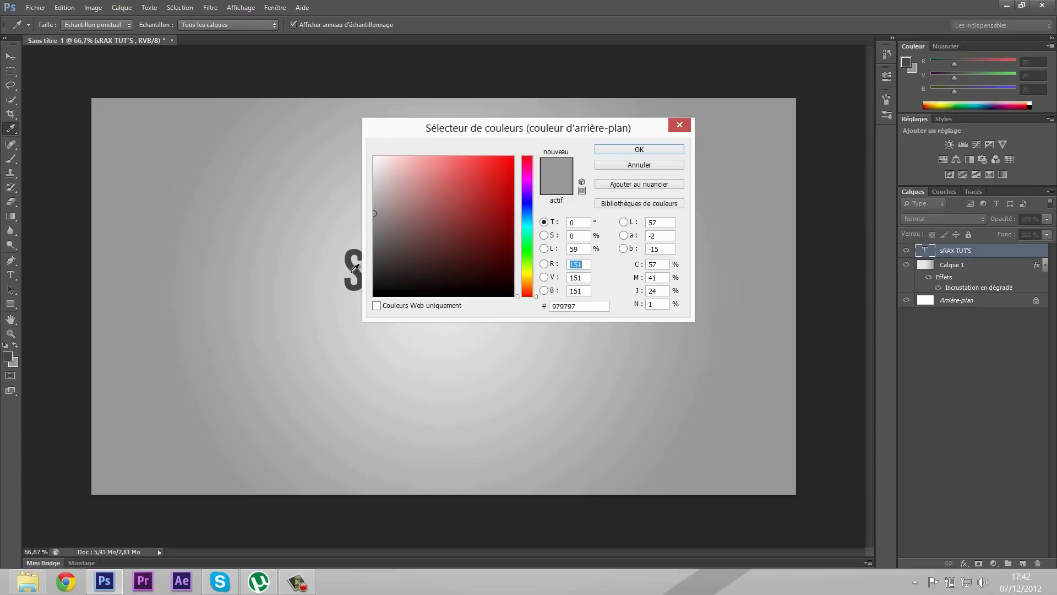
pyautogui.click(376, 282)
pyautogui.click(374, 278)
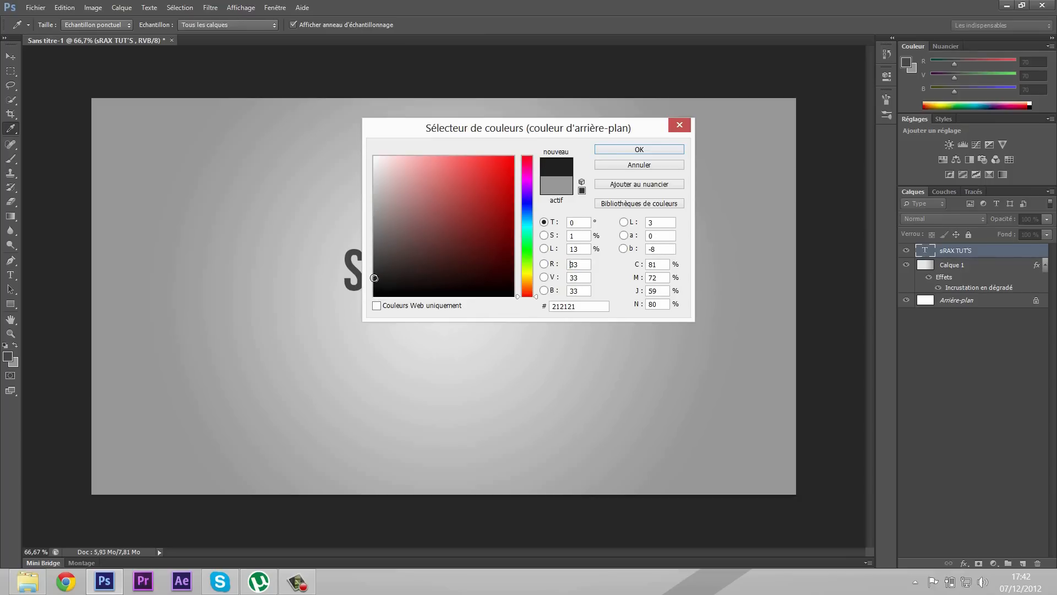
pyautogui.click(617, 151)
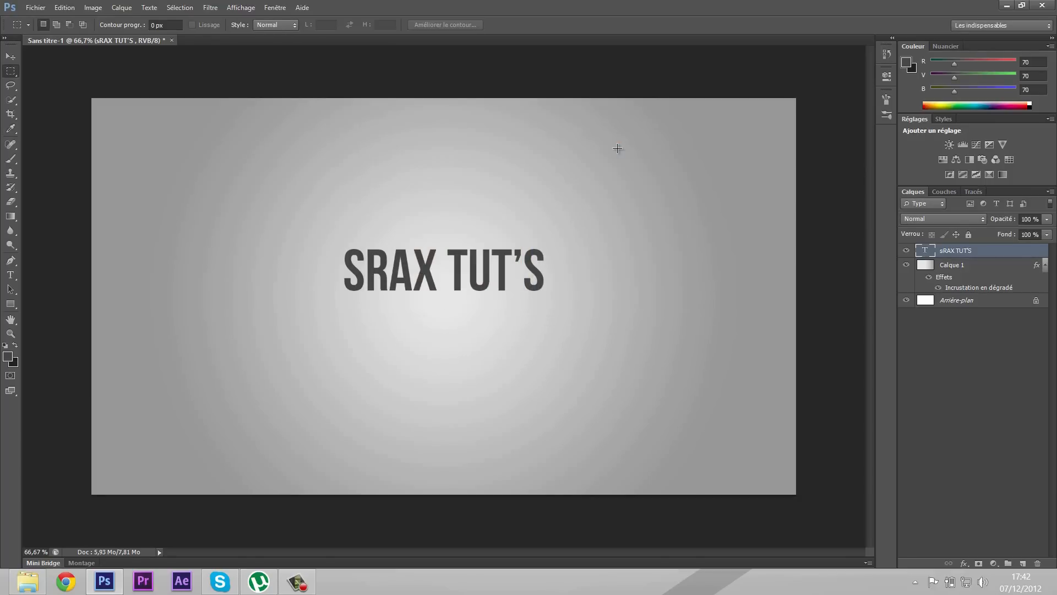
# Add a gradient overlay to the title text layer using the foreground-to-background preset (Premier plan -> arrière-plan)
pyautogui.rightClick(957, 253)
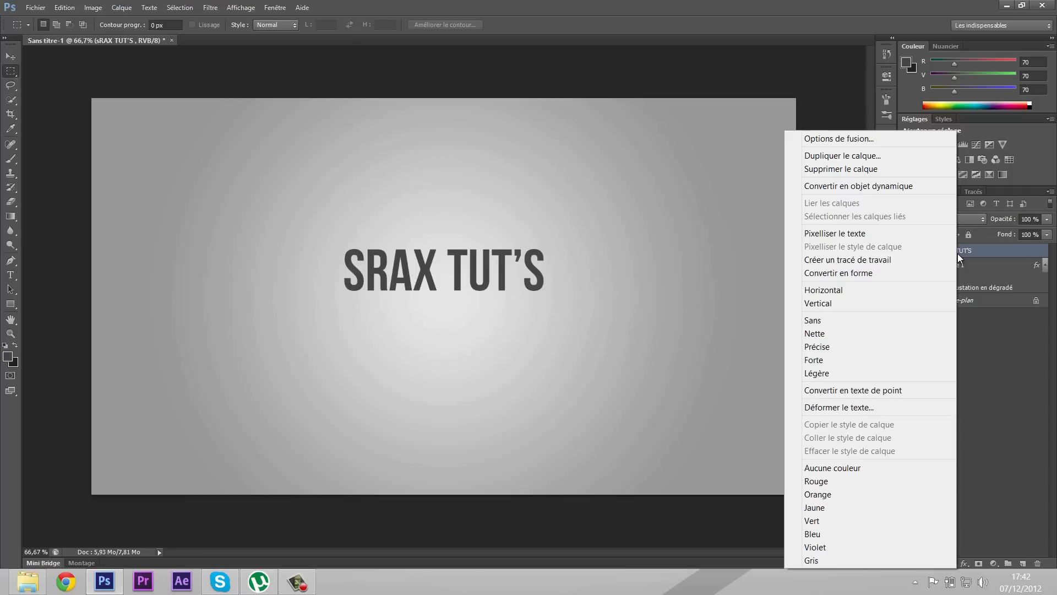
pyautogui.click(876, 141)
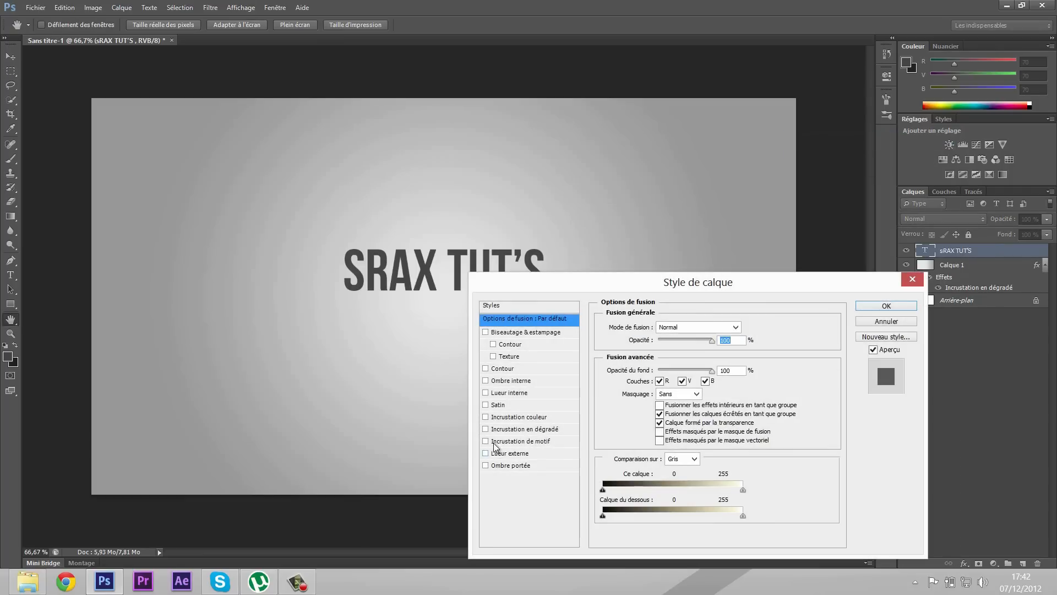
pyautogui.click(485, 429)
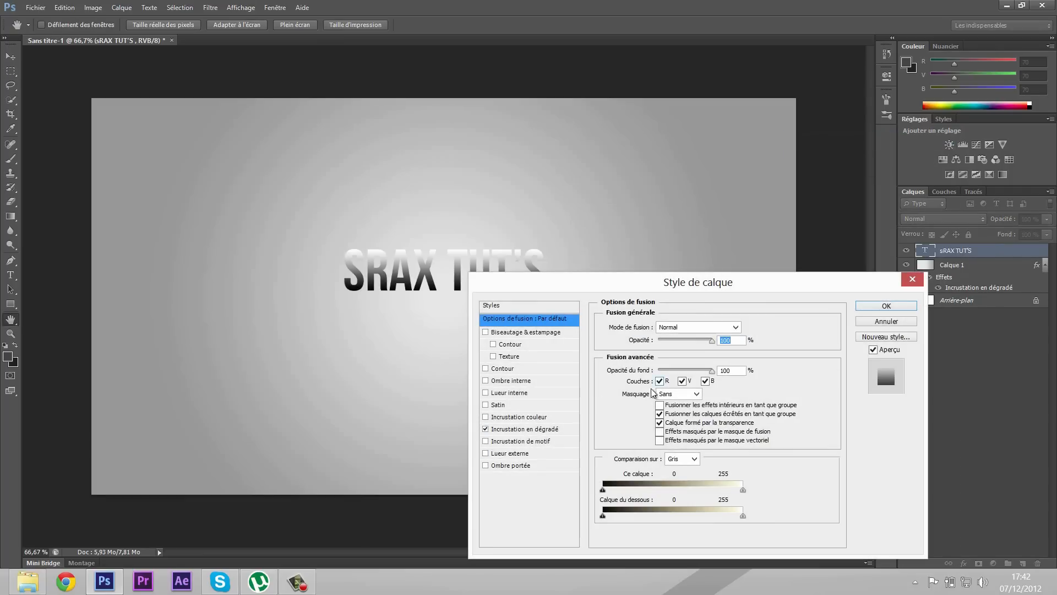
pyautogui.click(538, 429)
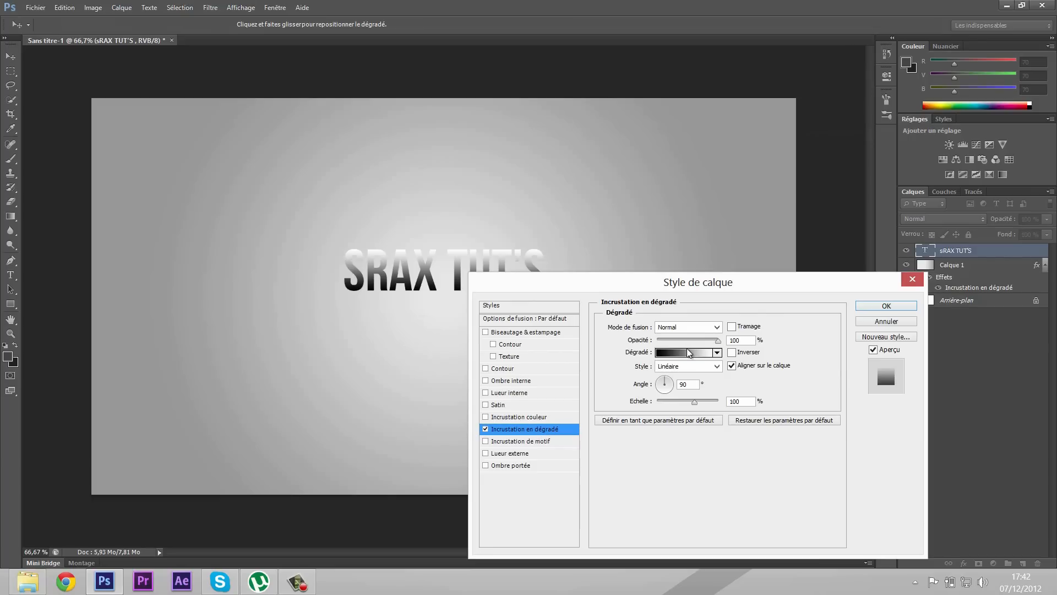
pyautogui.click(688, 353)
pyautogui.click(636, 306)
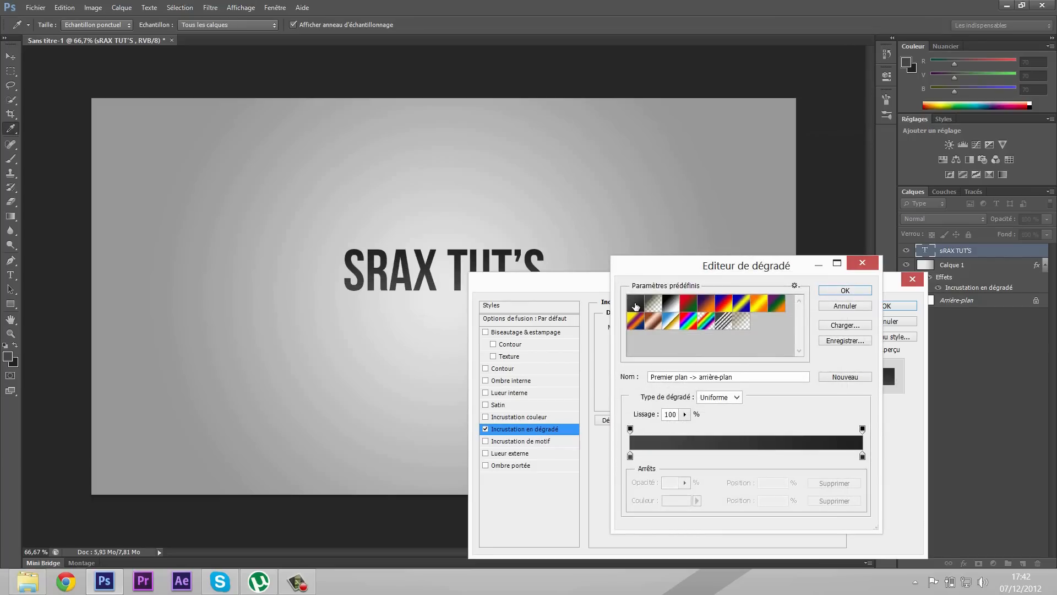
pyautogui.click(845, 290)
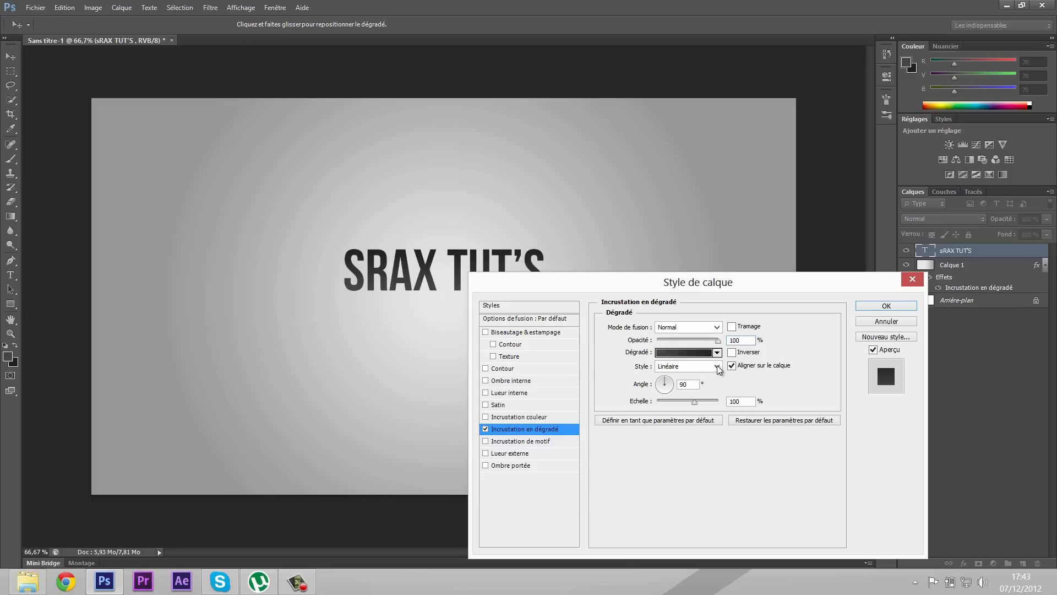
# Reverse the title's gradient overlay and apply the layer style
pyautogui.click(733, 353)
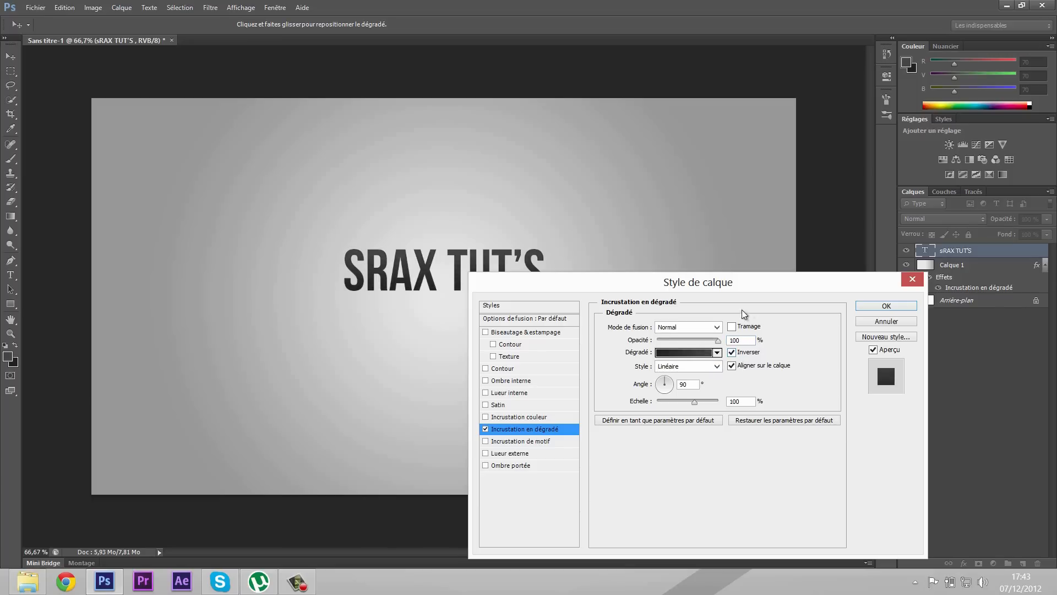
pyautogui.click(875, 306)
pyautogui.press('m')
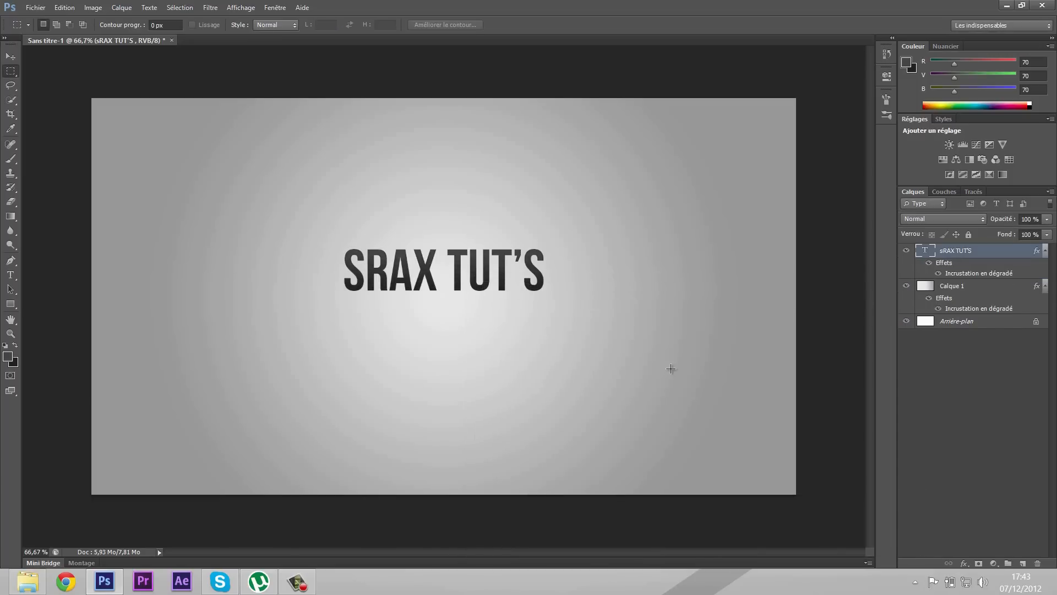
# Draw a thin horizontal rectangle about 1155 × 17 px beneath the title and move it to be centred just below the text
pyautogui.click(1054, 591)
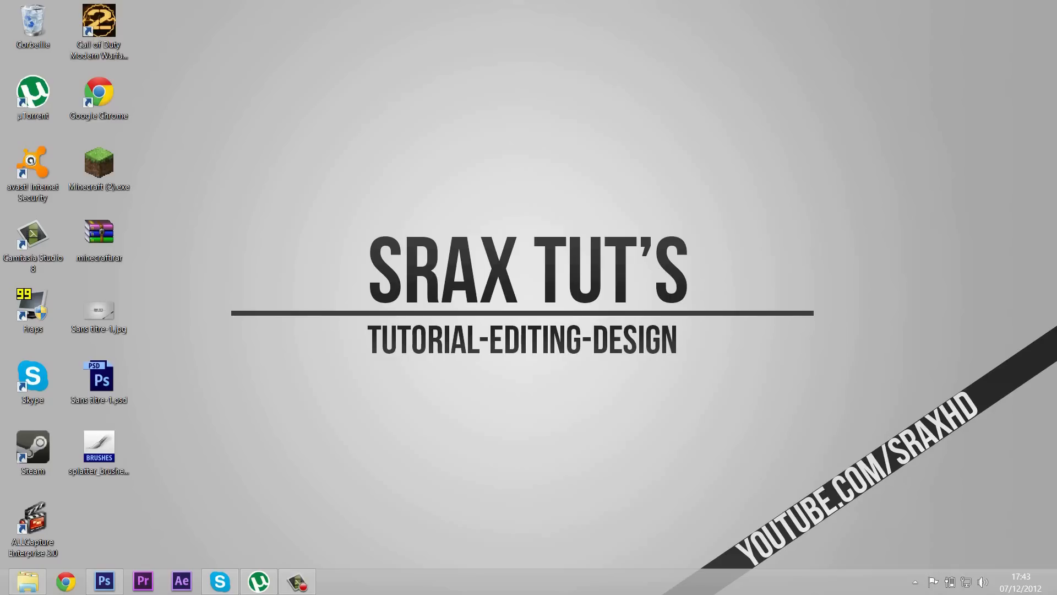
pyautogui.click(105, 581)
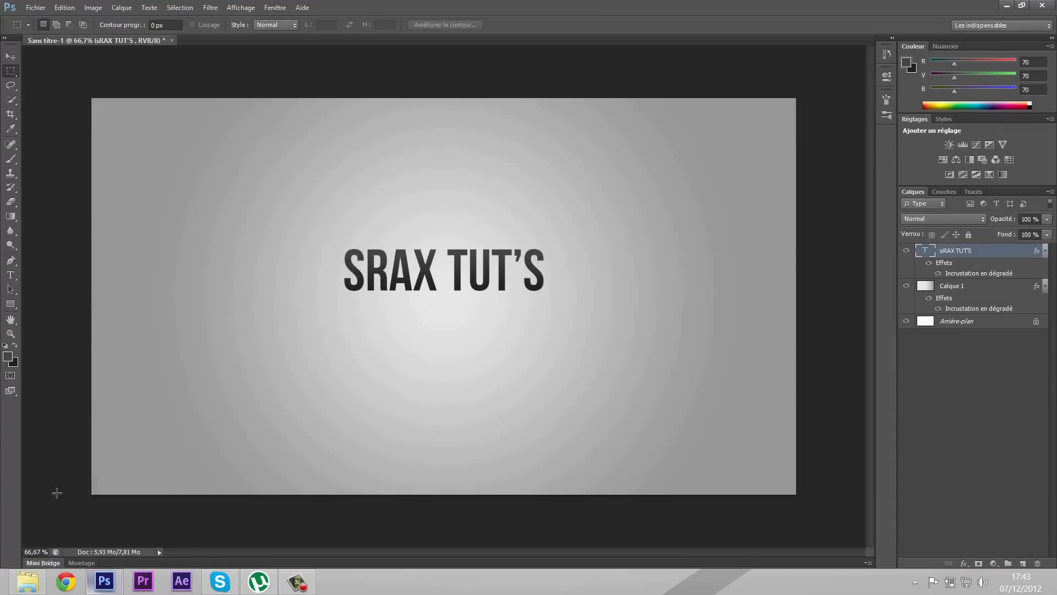
pyautogui.click(11, 289)
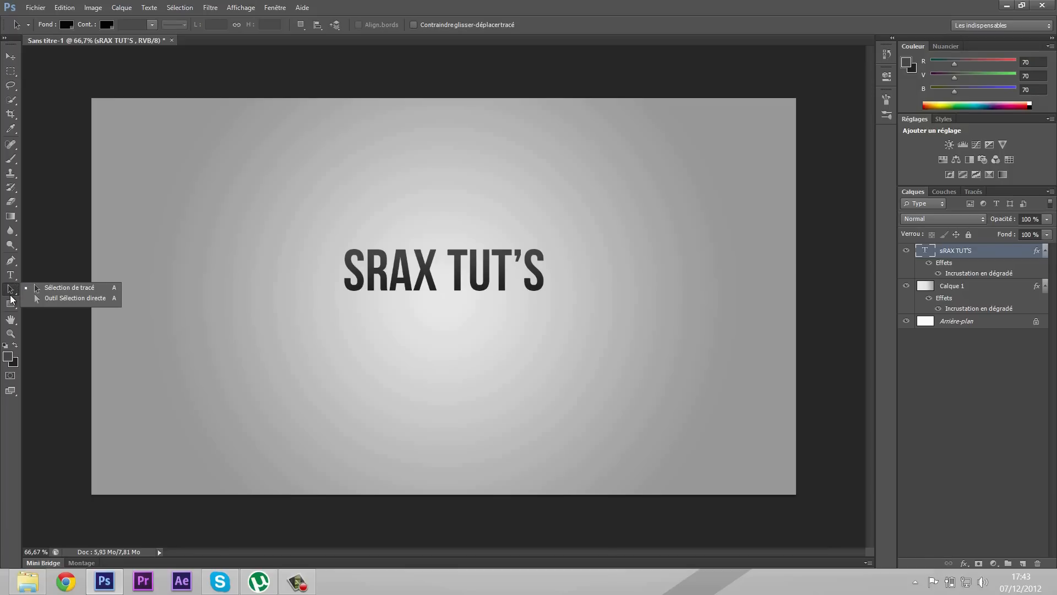
pyautogui.click(11, 303)
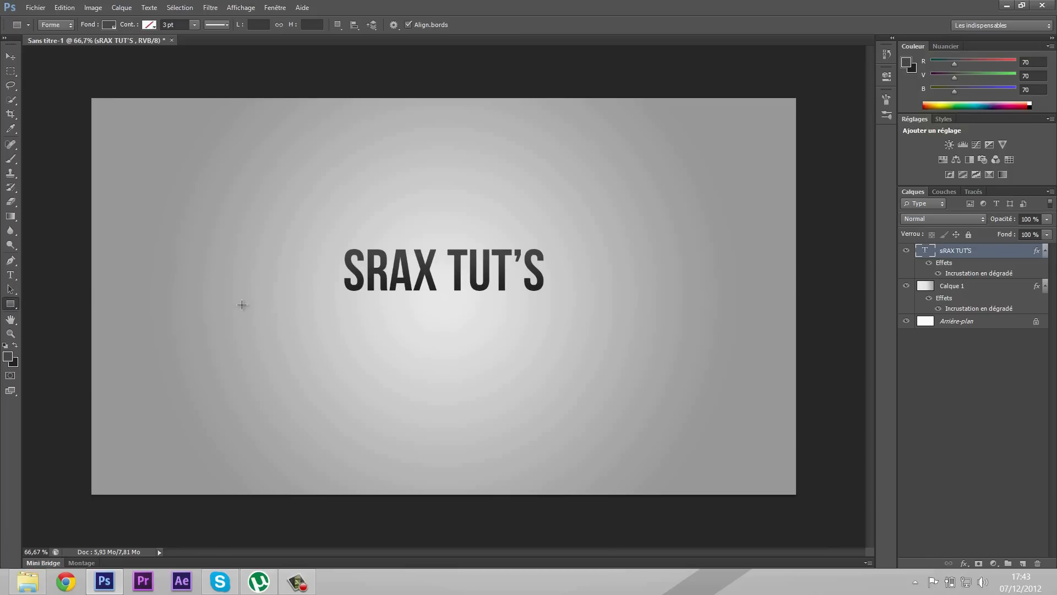
pyautogui.click(1055, 588)
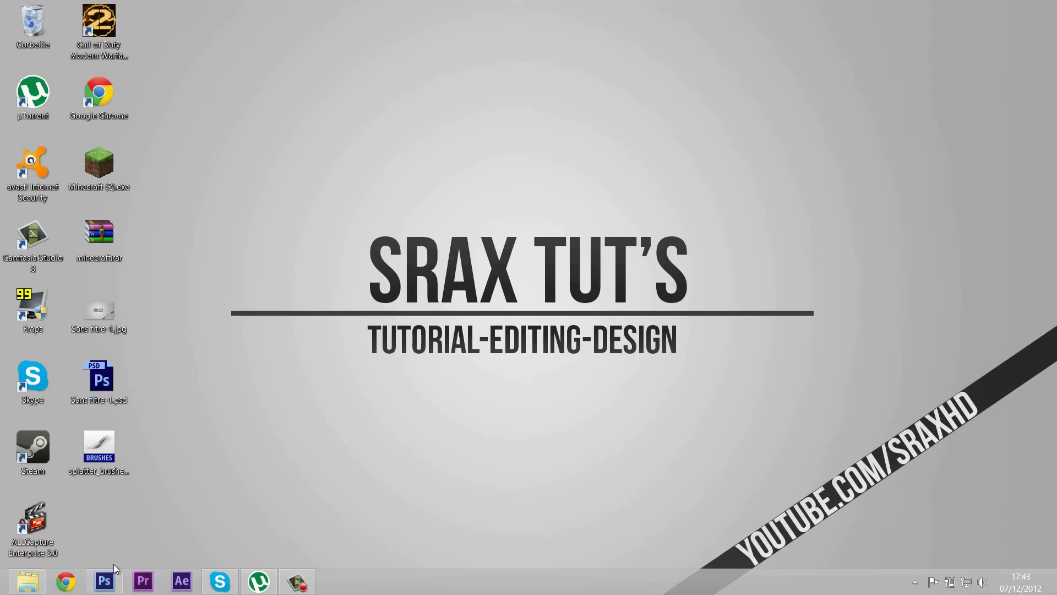
pyautogui.click(105, 580)
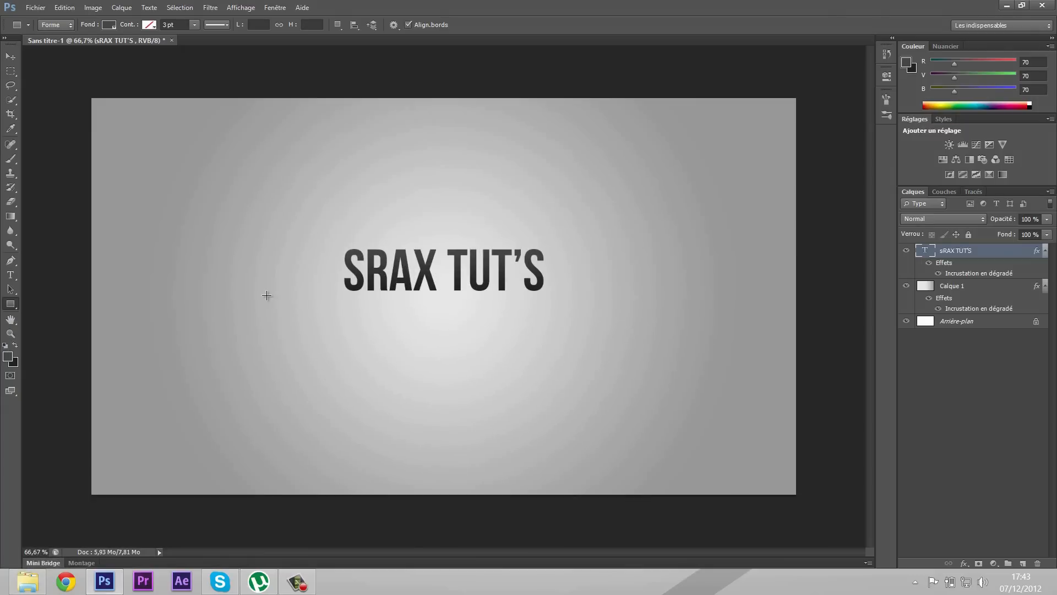
pyautogui.moveTo(255, 293); pyautogui.dragTo(662, 297)
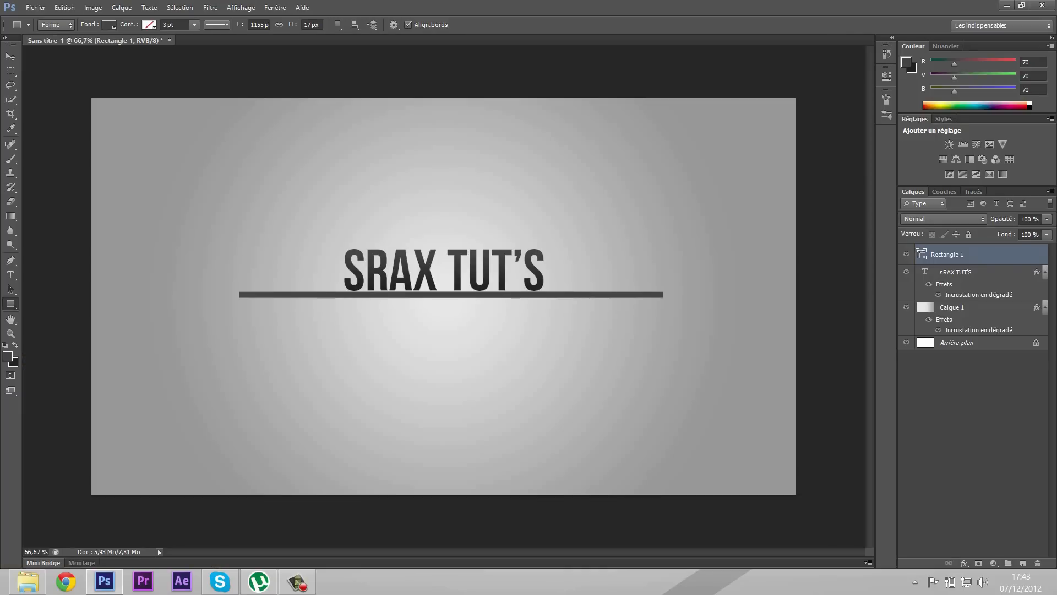
pyautogui.click(11, 57)
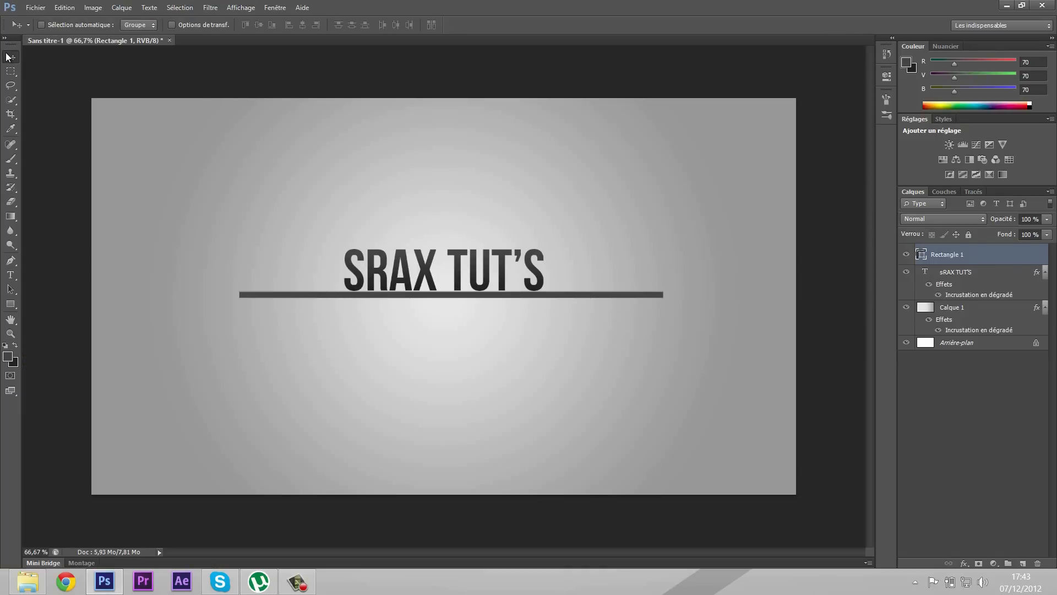
pyautogui.moveTo(178, 181)
pyautogui.mouseDown()
pyautogui.moveTo(181, 197)
pyautogui.moveTo(169, 194)
pyautogui.mouseUp()
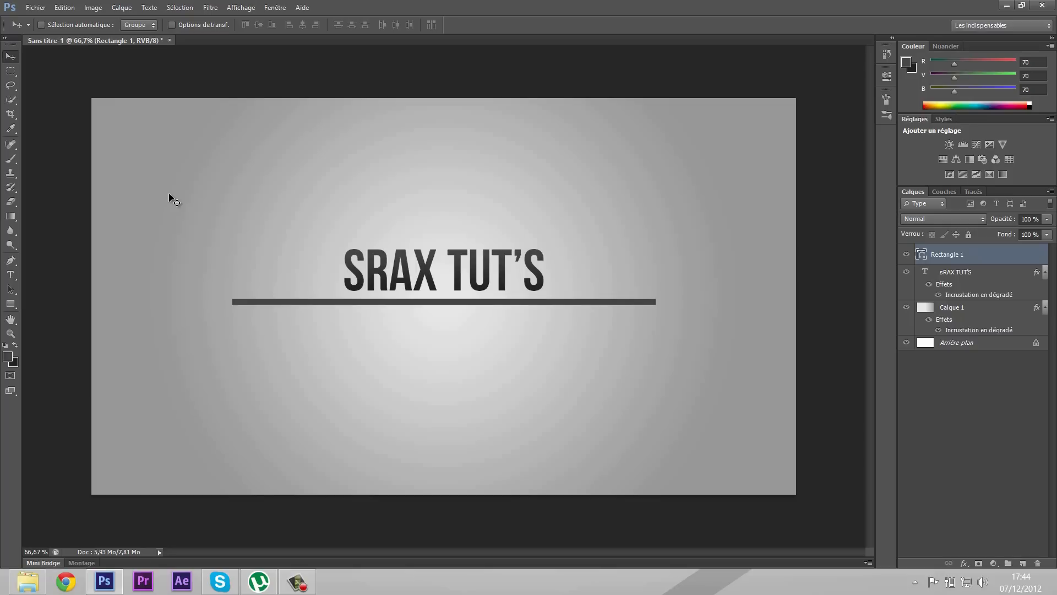
# Add a gradient overlay to the rectangle layer using the foreground-to-background preset
pyautogui.rightClick(942, 255)
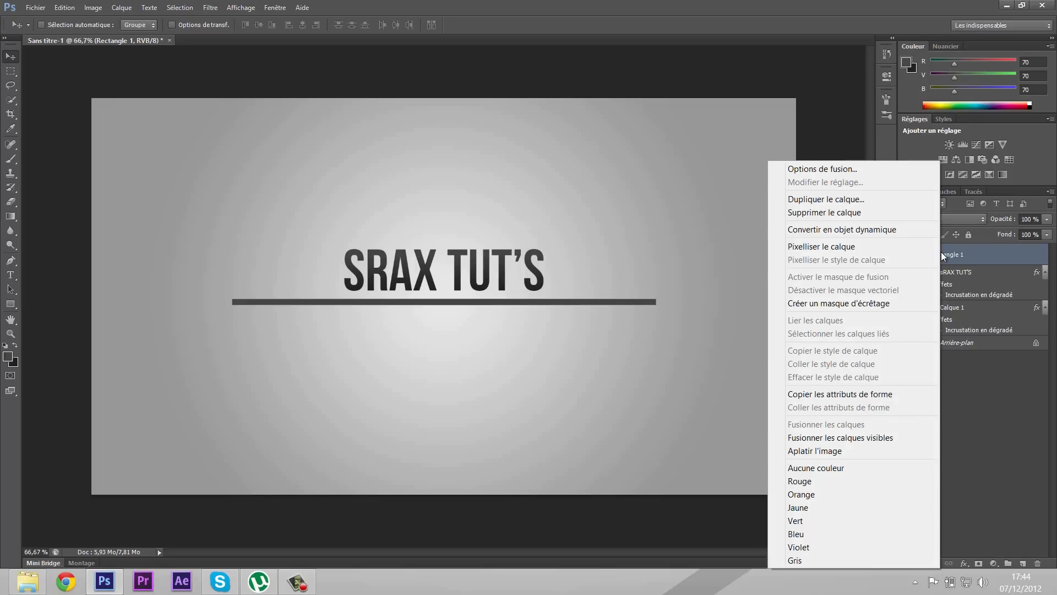
pyautogui.click(884, 166)
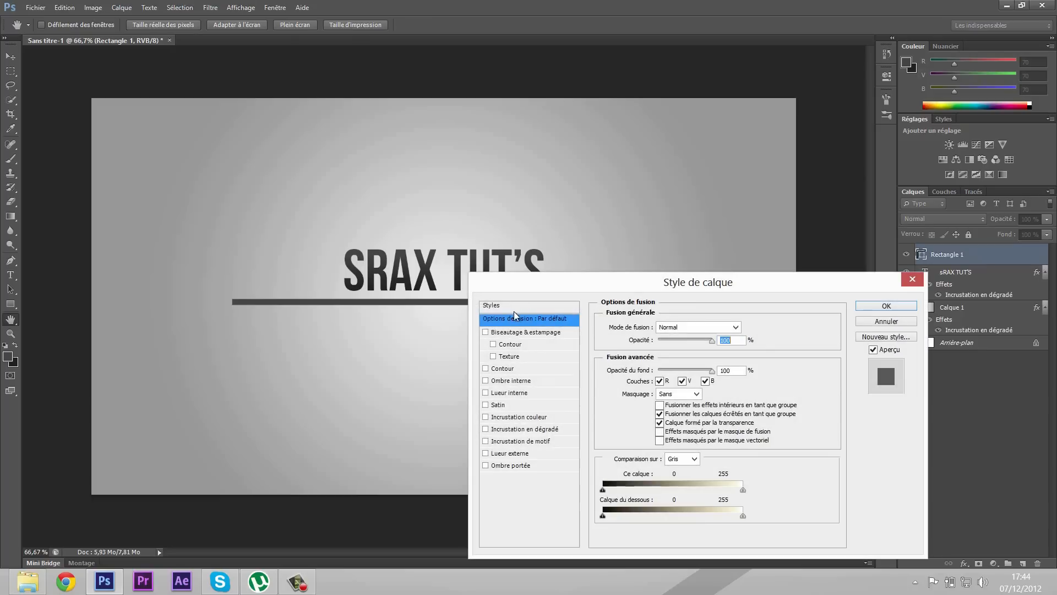
pyautogui.click(489, 430)
pyautogui.click(503, 429)
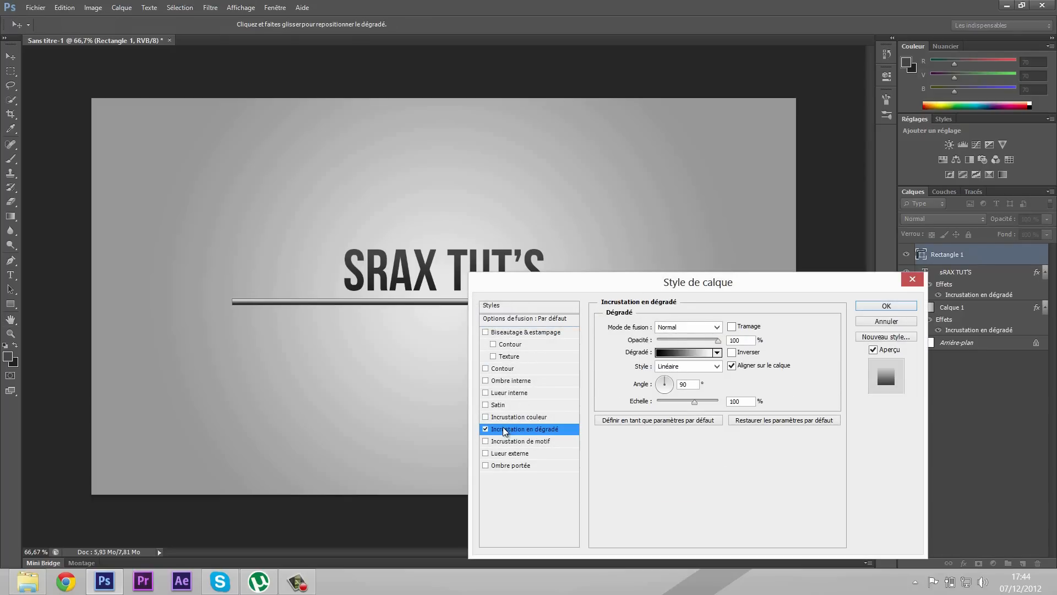
pyautogui.click(717, 352)
pyautogui.click(634, 375)
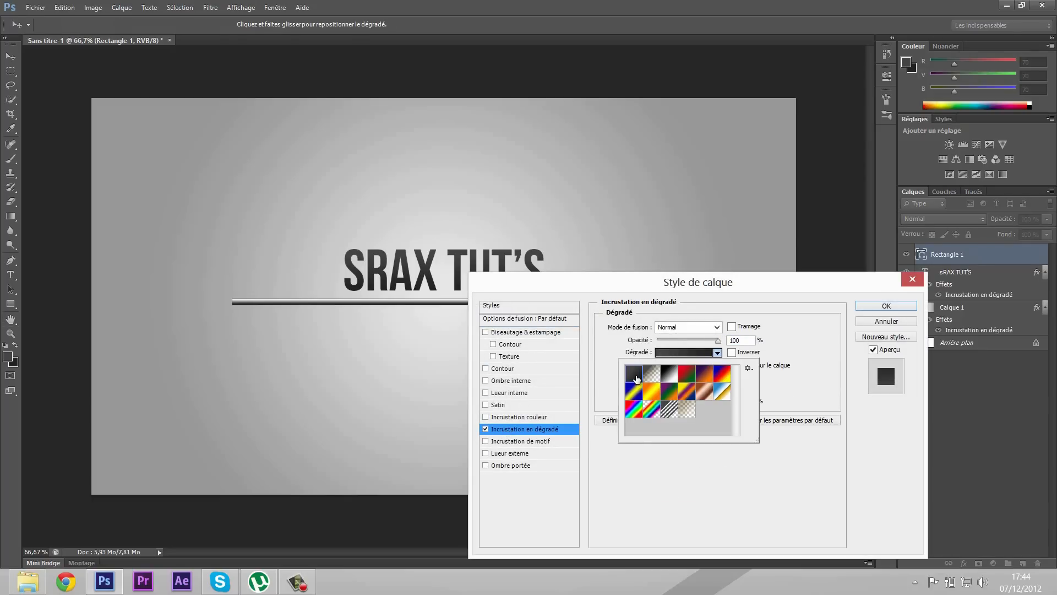
# Reverse the rectangle's gradient overlay and apply the layer style
pyautogui.click(731, 352)
pyautogui.click(732, 353)
pyautogui.moveTo(730, 290); pyautogui.dragTo(769, 258)
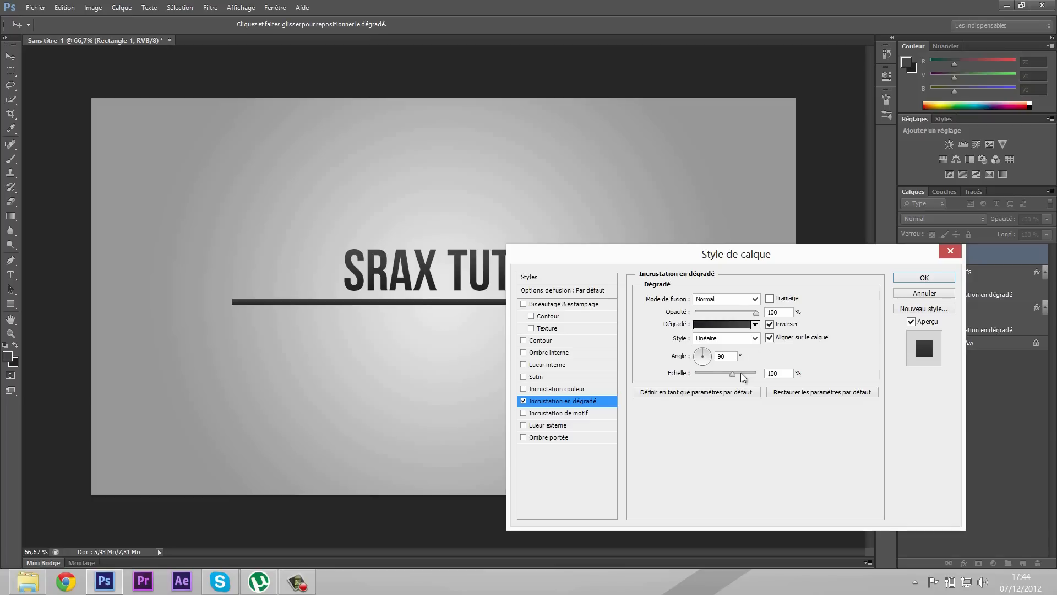
pyautogui.click(909, 283)
pyautogui.press('super+d')
pyautogui.press('super+d')
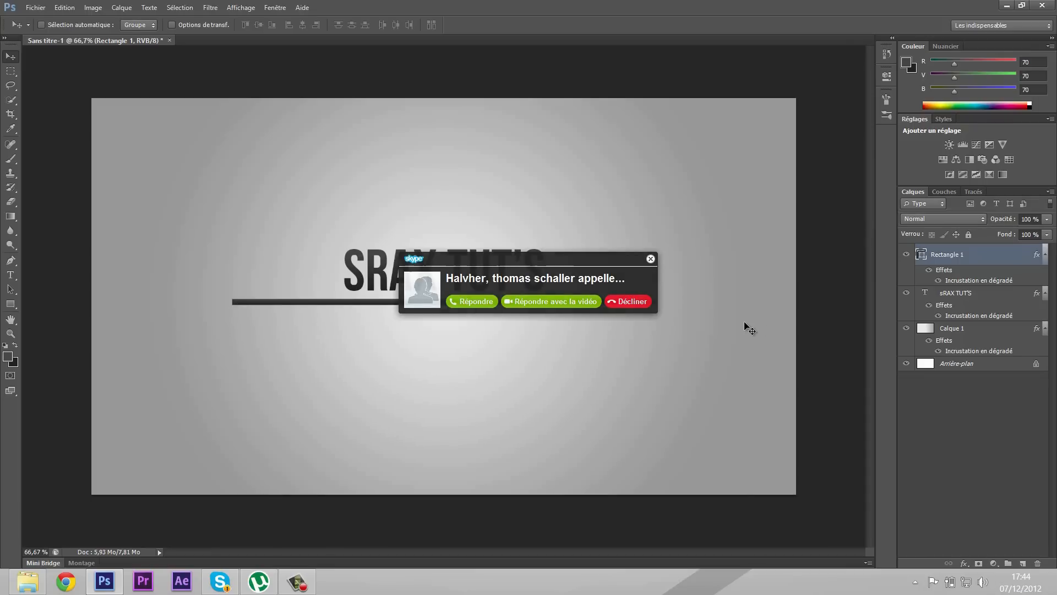
# Decline the incoming Skype call
pyautogui.click(640, 303)
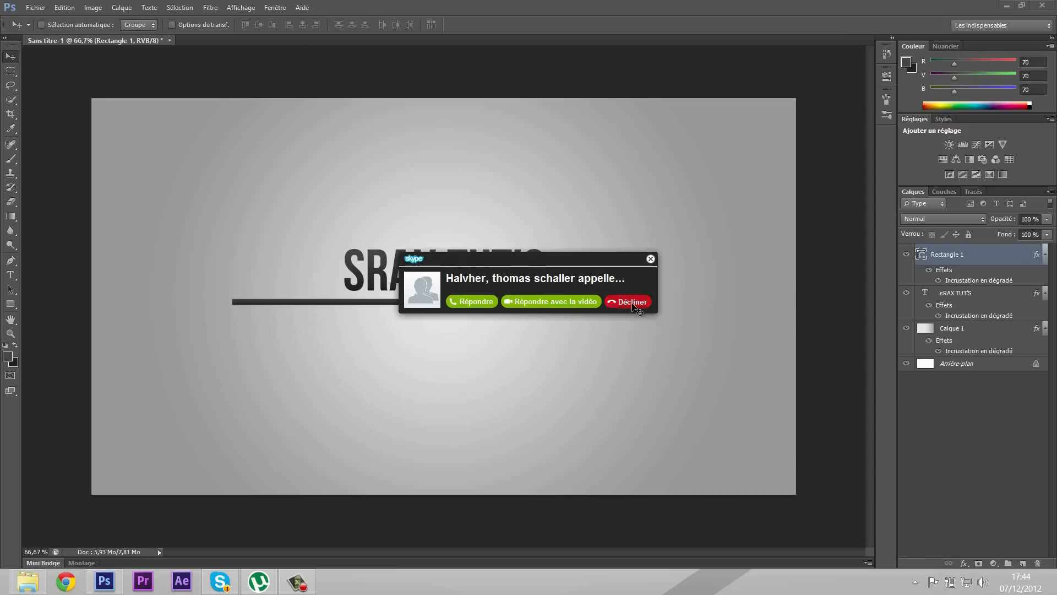
# Dismiss the incoming call, sign out of Skype and close its sign-in window
pyautogui.click(636, 304)
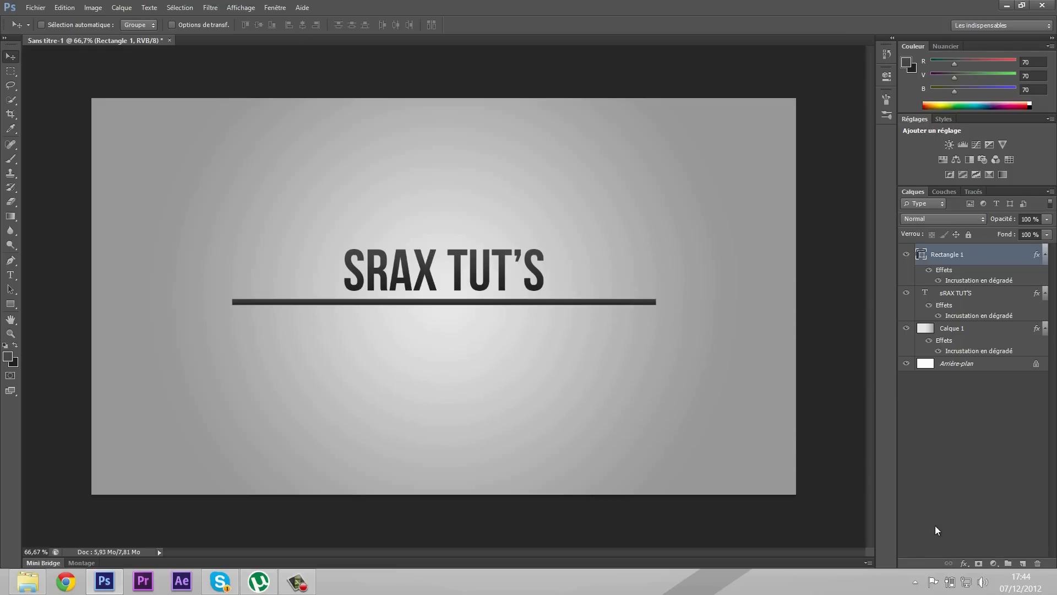
pyautogui.click(915, 582)
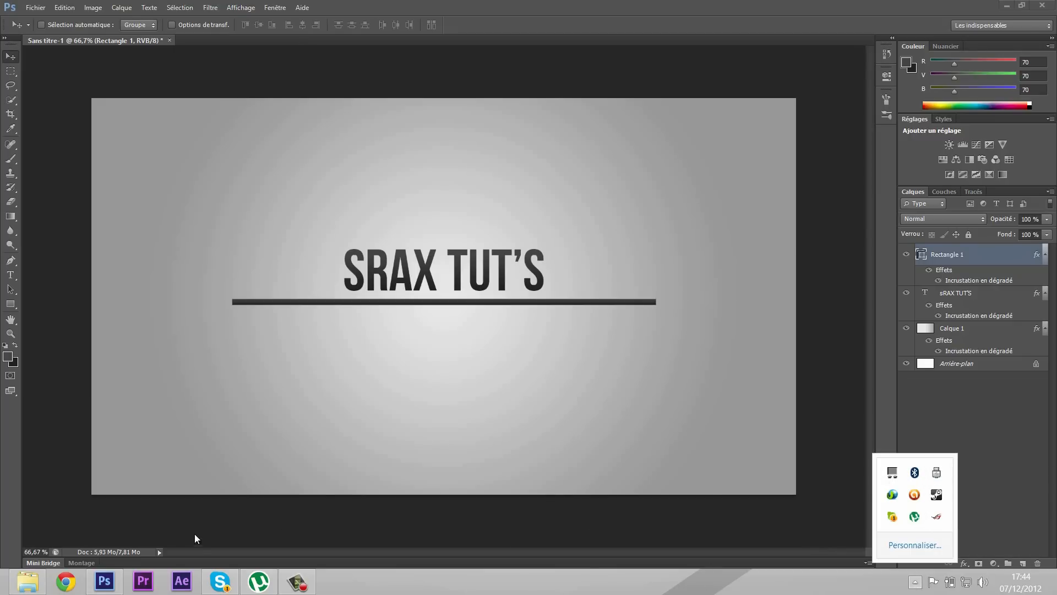
pyautogui.rightClick(236, 582)
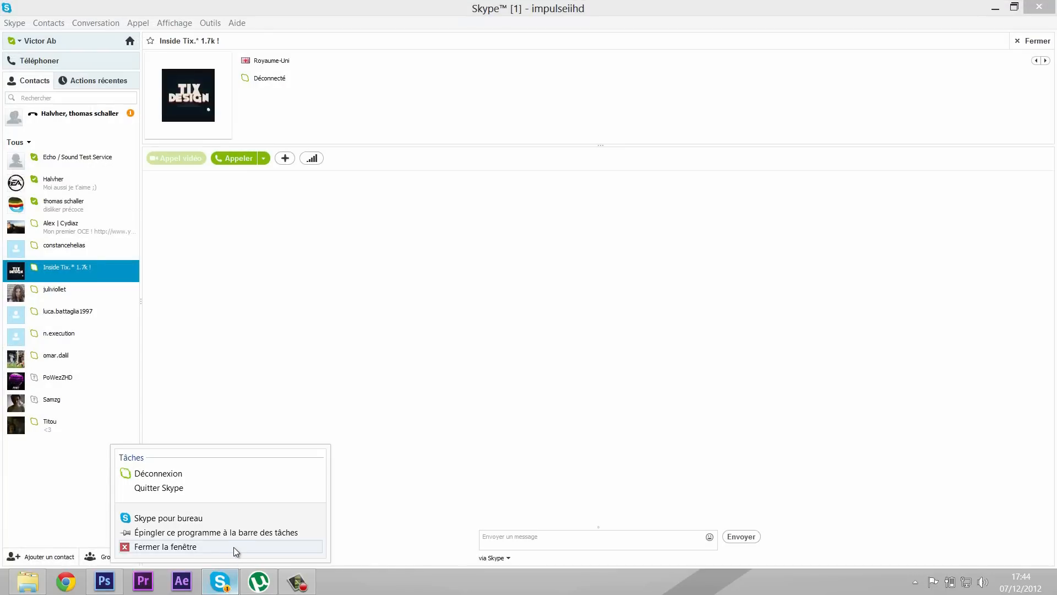
pyautogui.click(18, 24)
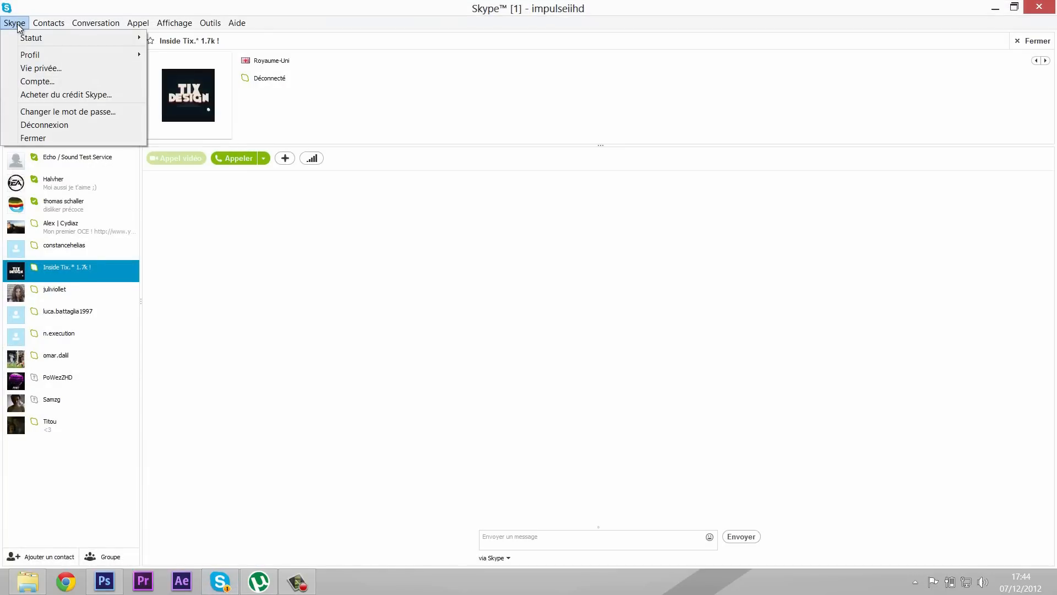
pyautogui.click(47, 125)
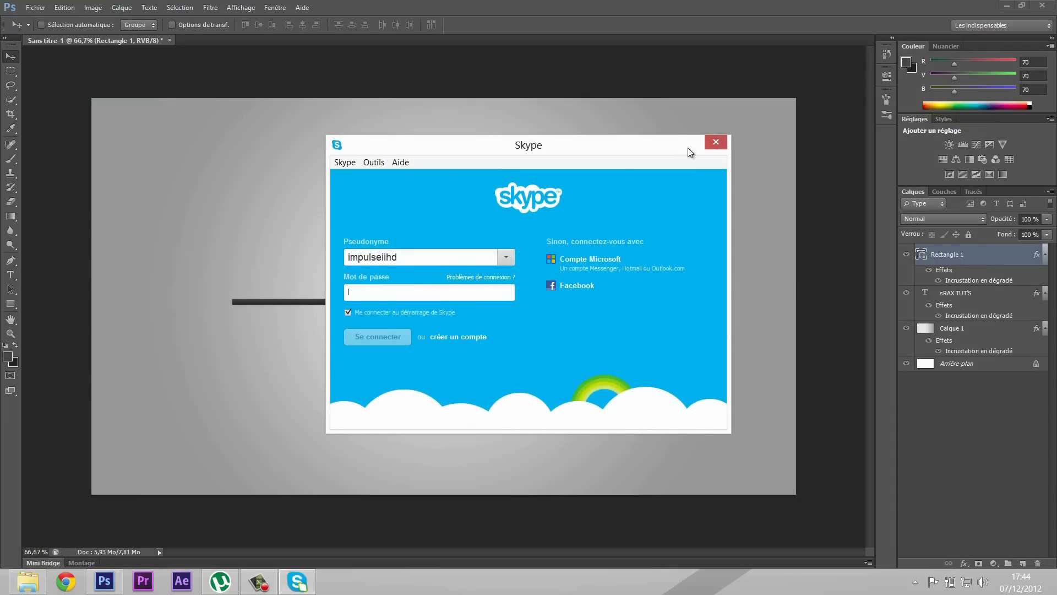
pyautogui.click(716, 142)
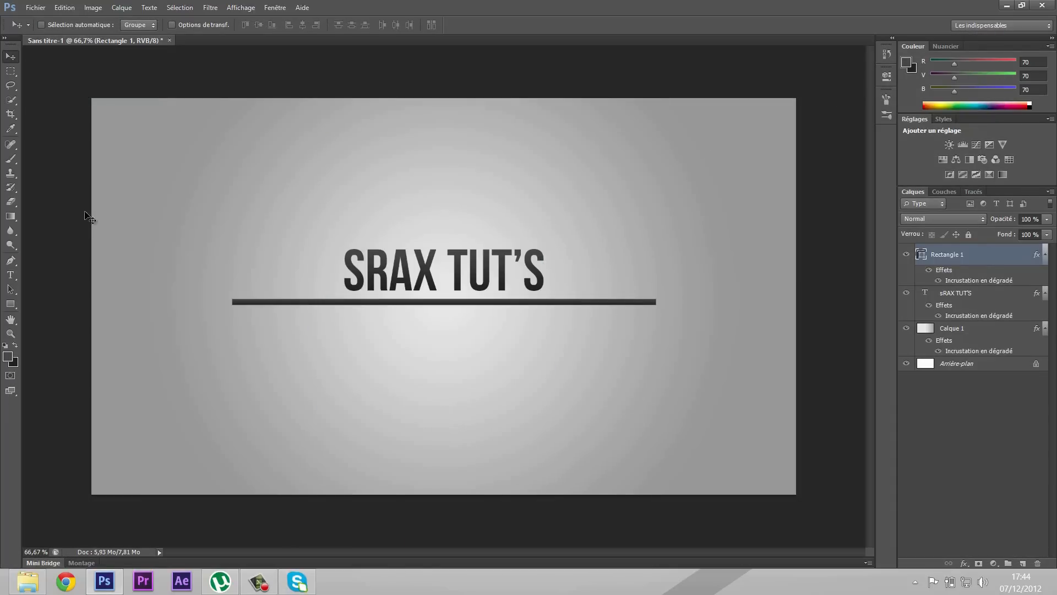
# Create a text box as wide as the bar directly beneath it and set the font size to 60 pt
pyautogui.click(10, 274)
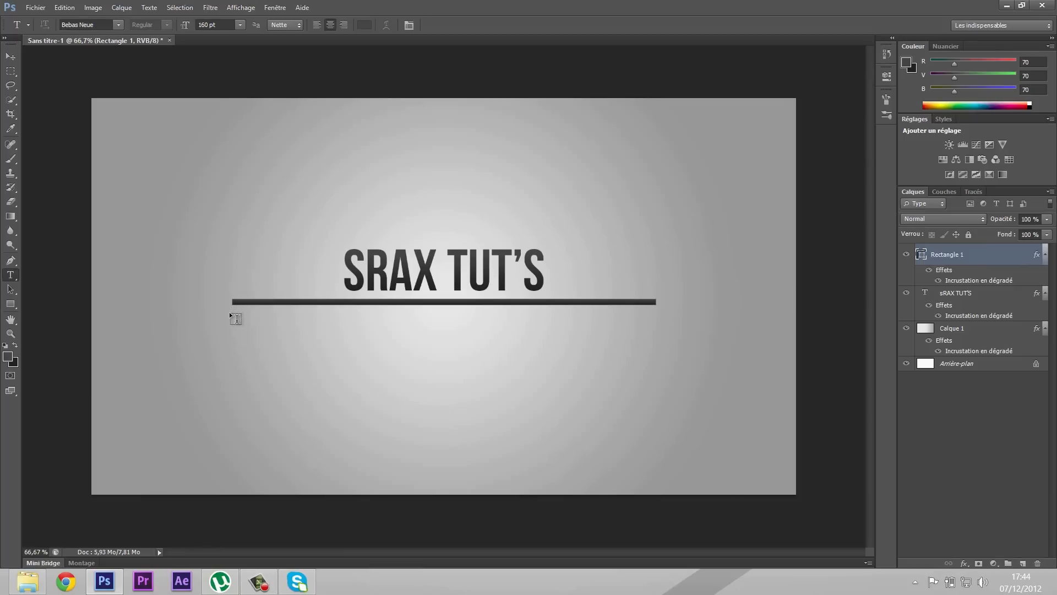
pyautogui.moveTo(232, 312); pyautogui.dragTo(654, 368)
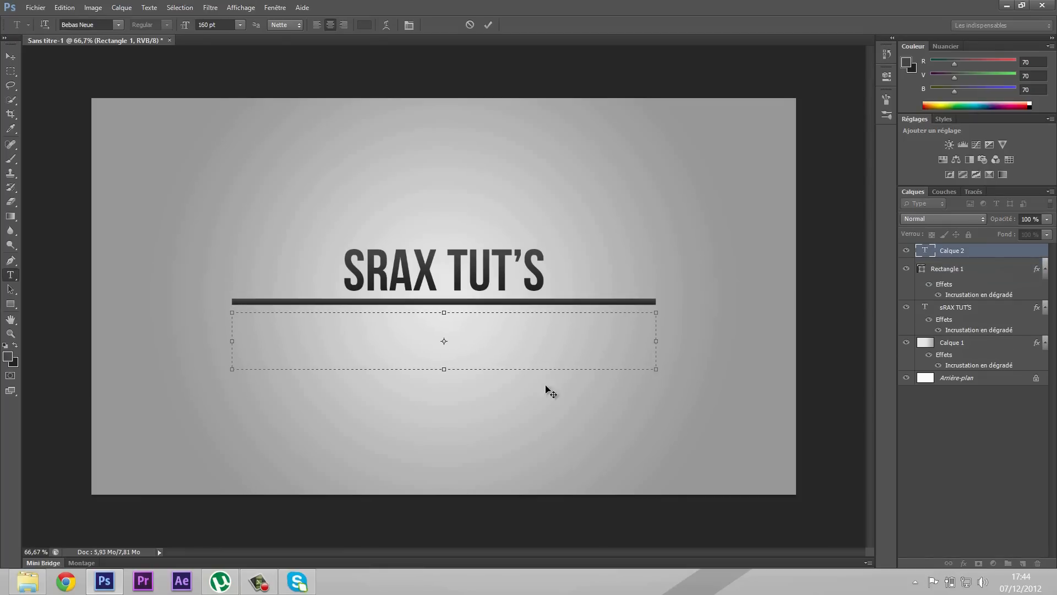
pyautogui.click(240, 25)
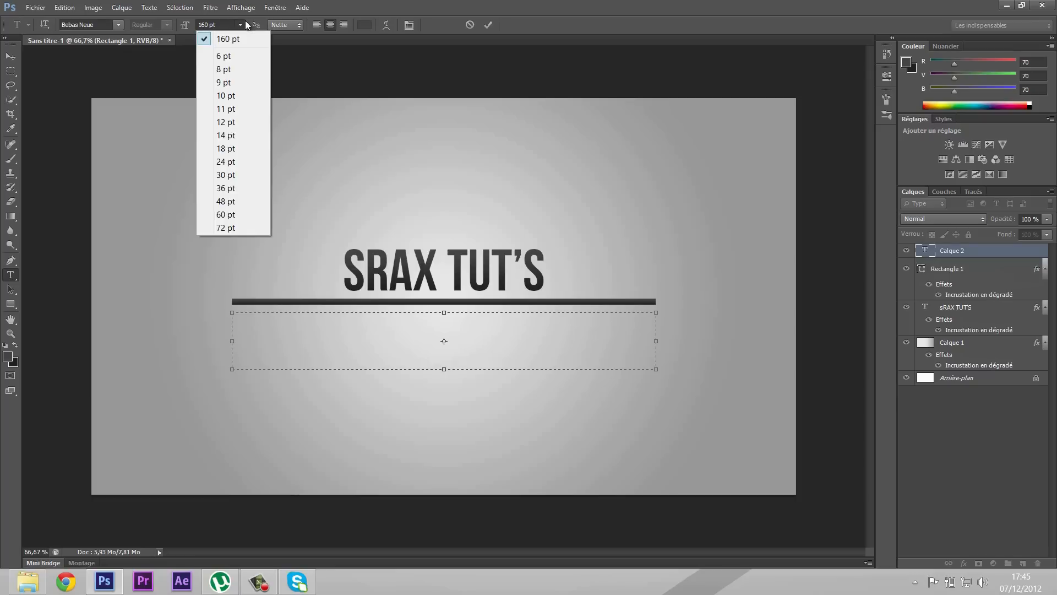
pyautogui.click(238, 175)
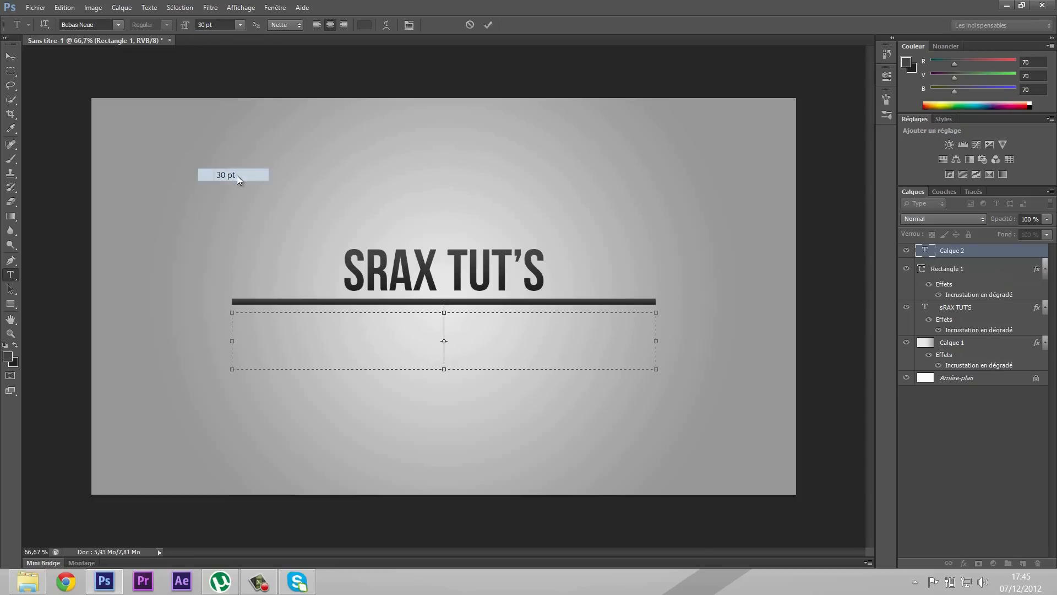
pyautogui.click(240, 25)
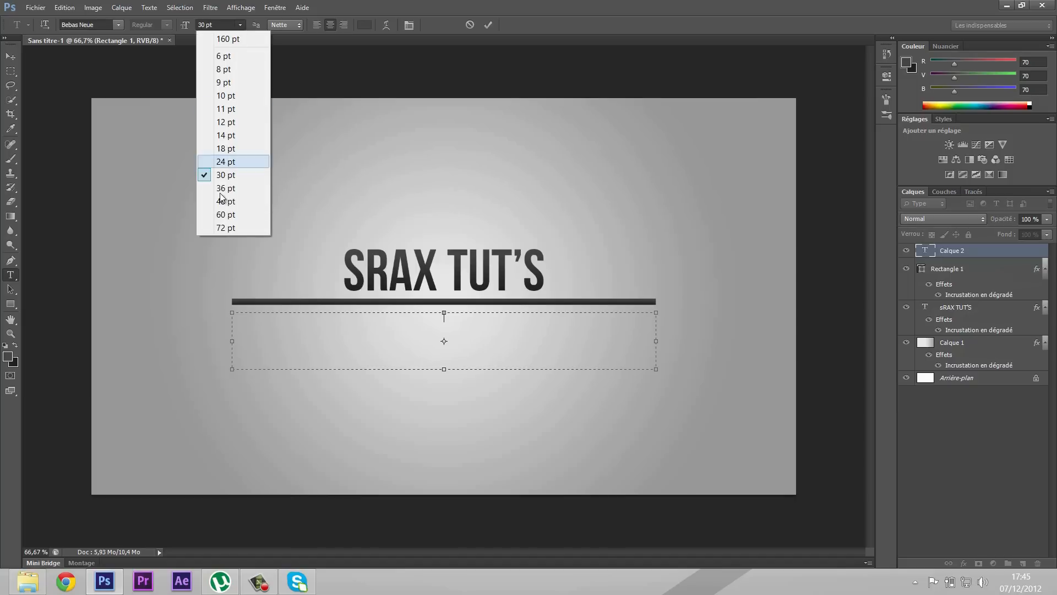
pyautogui.click(227, 216)
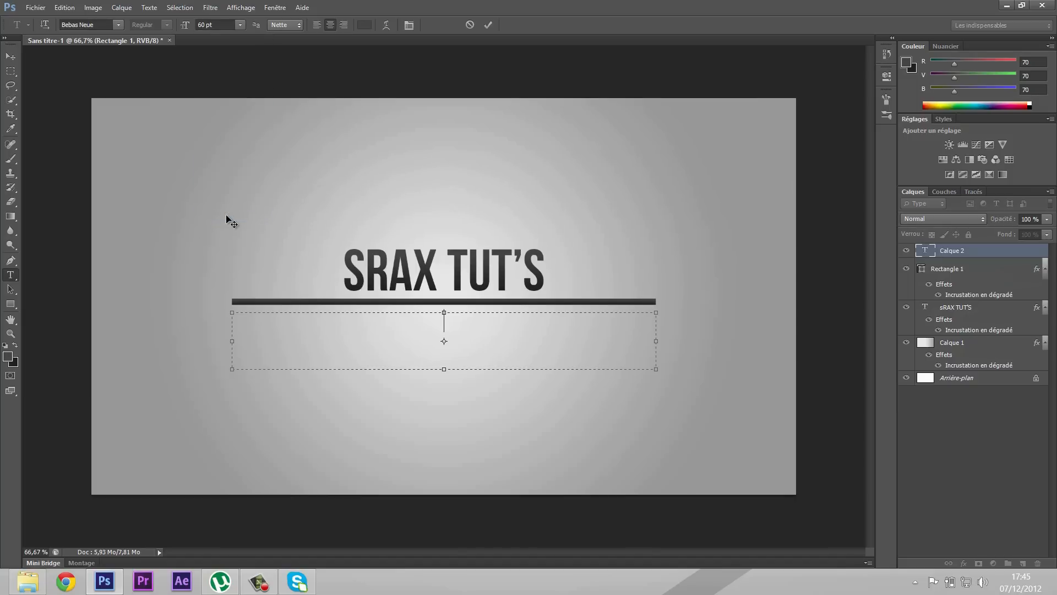
# Enter the tagline "TUTORIAL-EDITING-DESIGN" in the text box below the bar
pyautogui.write('UT')
pyautogui.write('ORIALS')
pyautogui.press('BackSpace')
pyautogui.write('-')
pyautogui.click(1055, 592)
pyautogui.click(1056, 592)
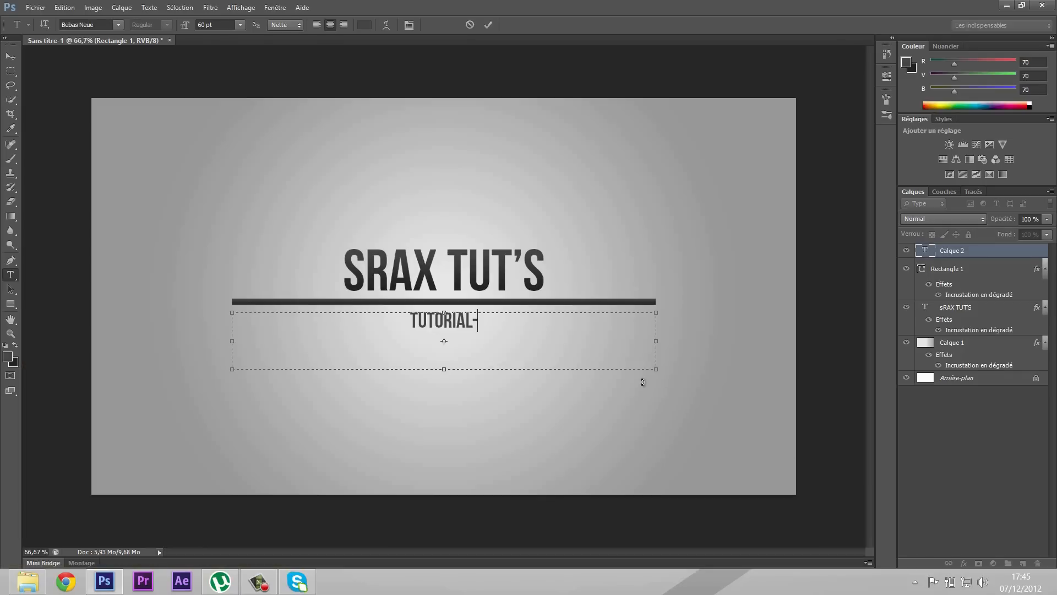
pyautogui.write('ED')
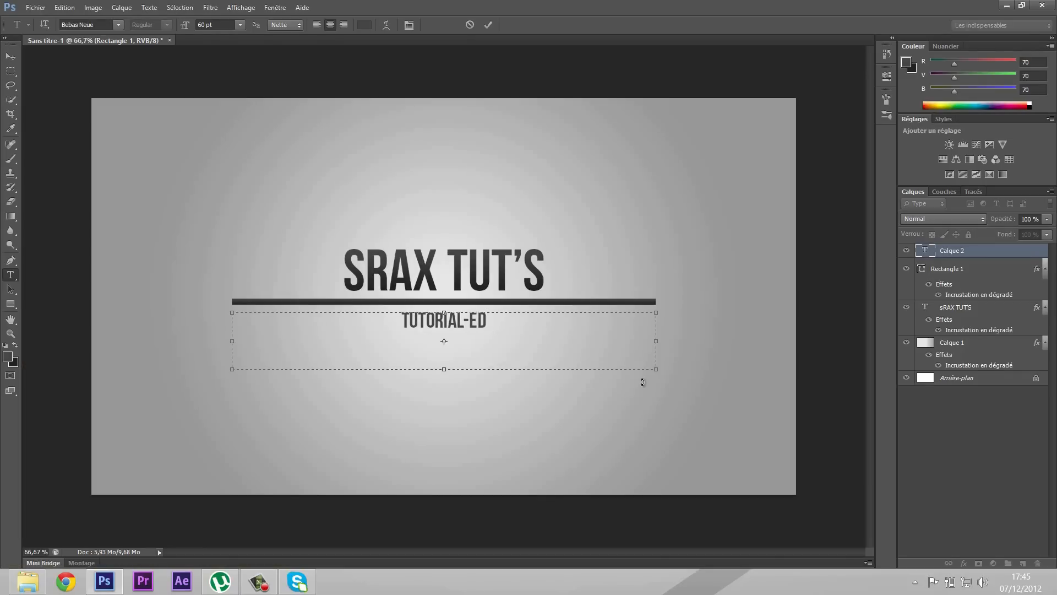
pyautogui.write('ITING_')
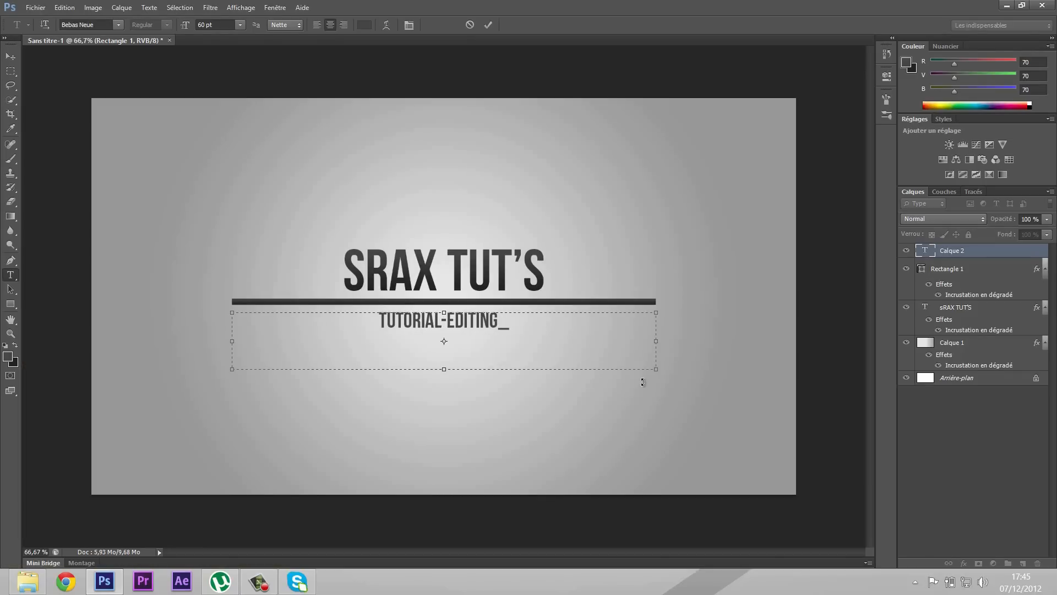
pyautogui.press('BackSpace')
pyautogui.write('-DES')
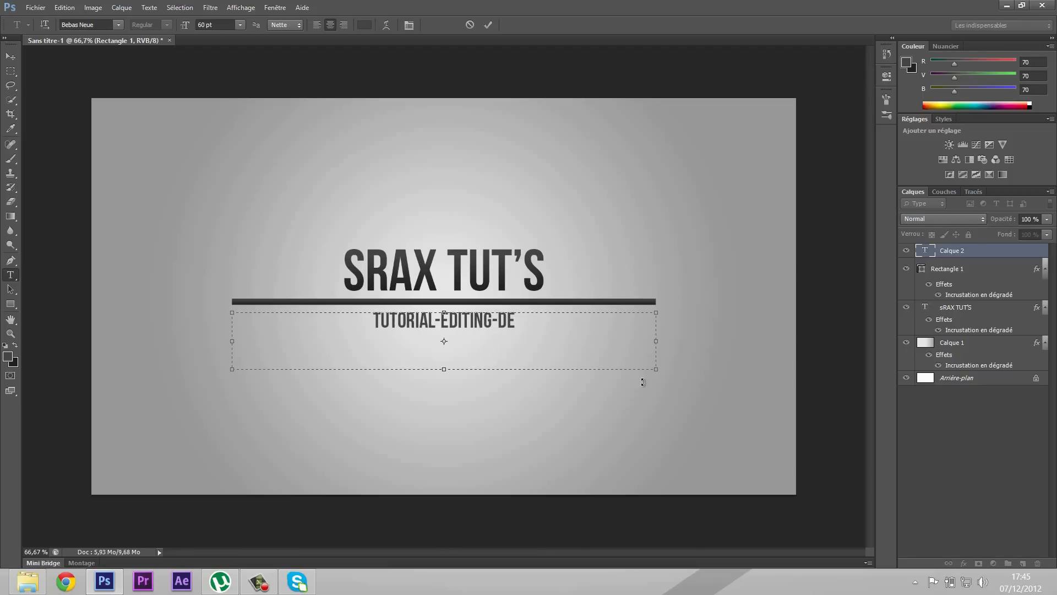
pyautogui.write('IGN')
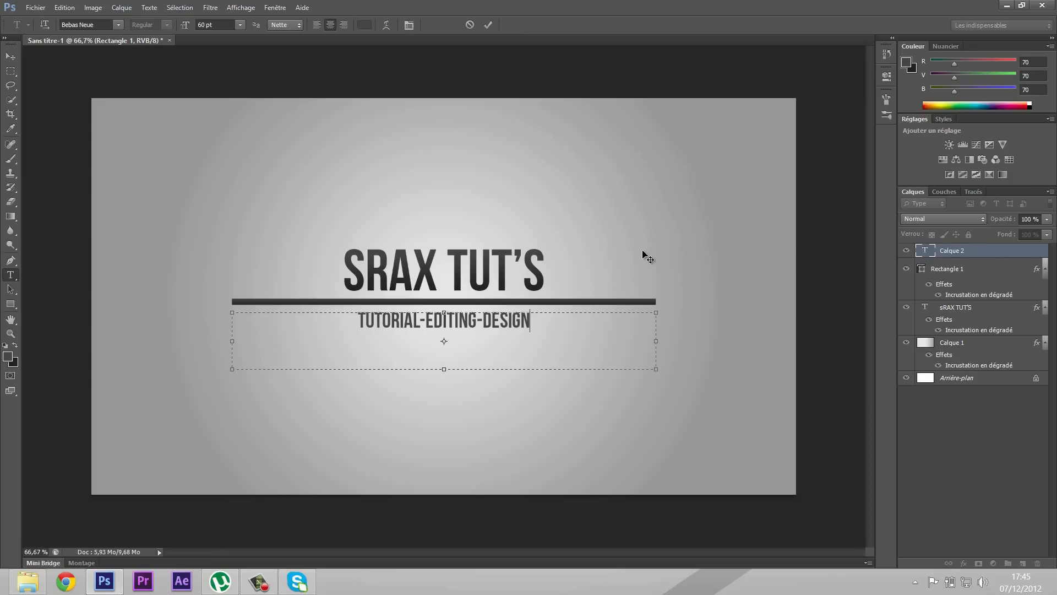
# Commit the tagline and apply a linear gradient overlay with the foreground-to-background preset to its layer
pyautogui.click(944, 252)
pyautogui.rightClick(943, 251)
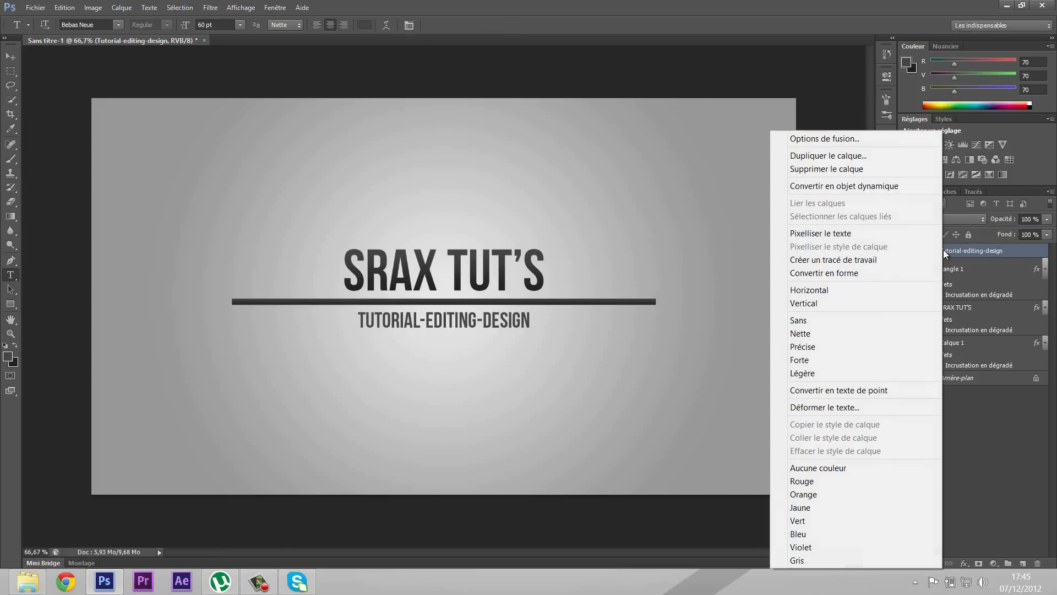
pyautogui.click(873, 138)
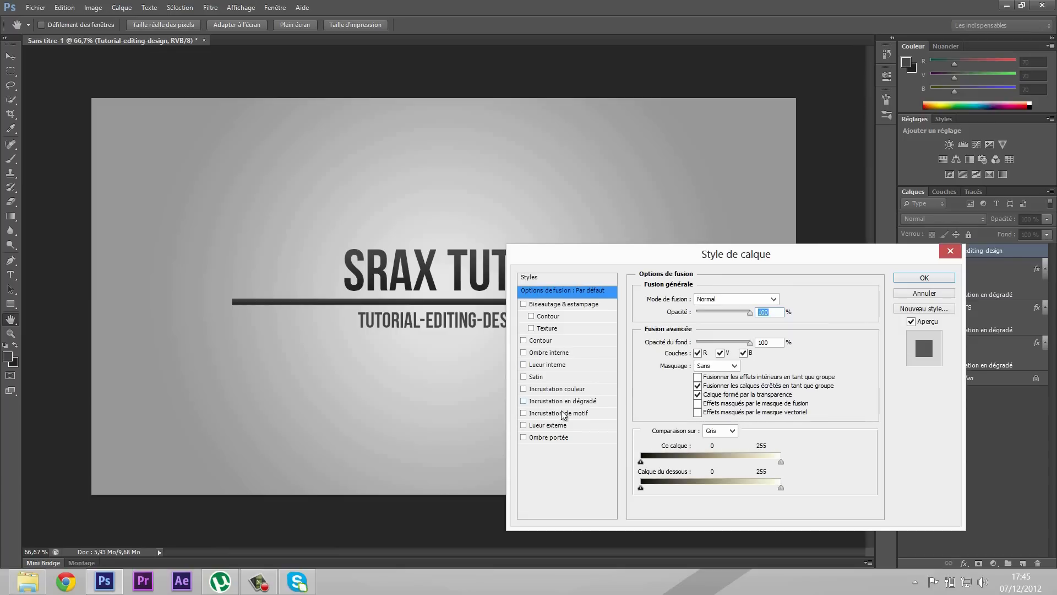
pyautogui.click(524, 401)
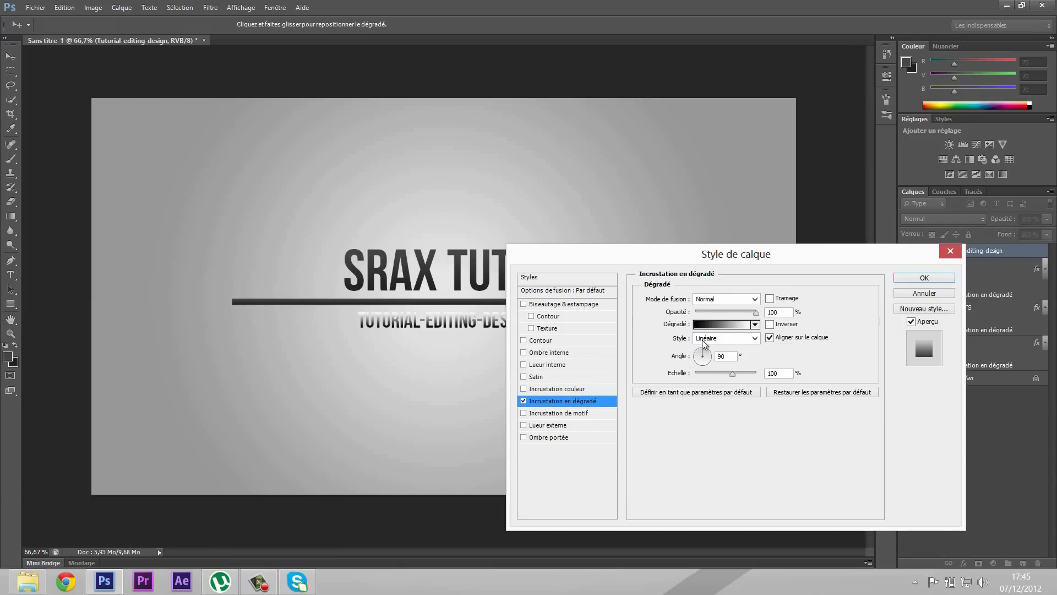
pyautogui.click(754, 321)
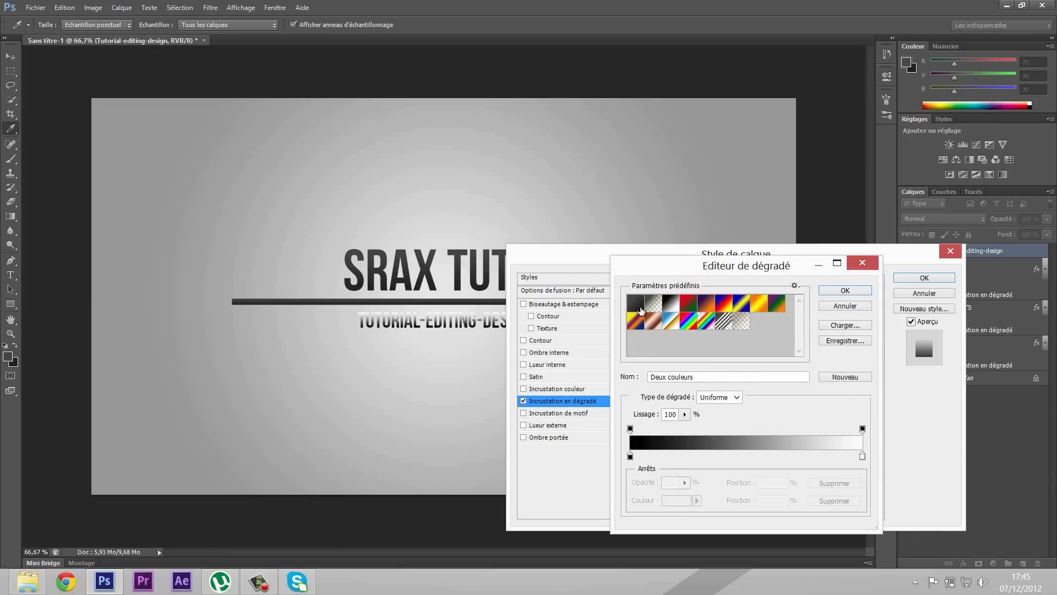
pyautogui.click(636, 303)
pyautogui.click(829, 288)
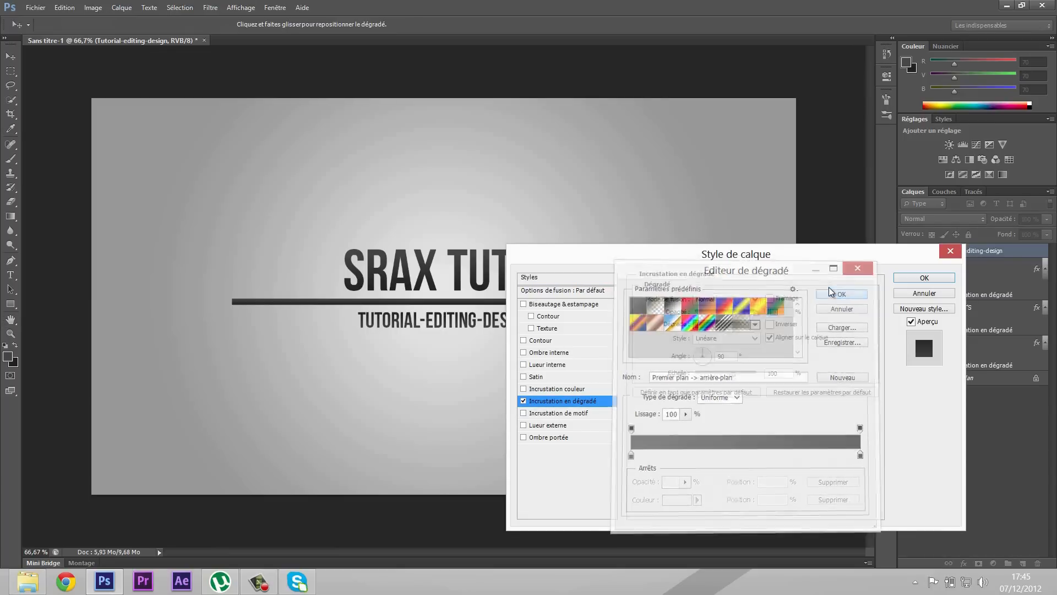
pyautogui.moveTo(798, 258); pyautogui.dragTo(835, 326)
pyautogui.click(875, 317)
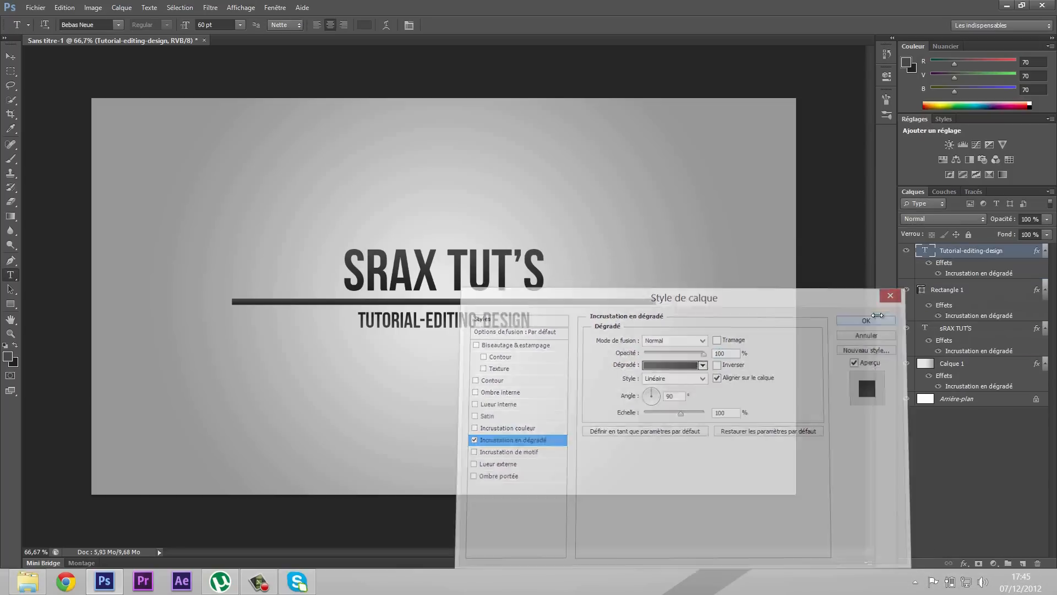
# Show the desktop to examine the finished wallpaper's diagonal corner banner, and return to the document
pyautogui.click(1055, 591)
pyautogui.click(1055, 591)
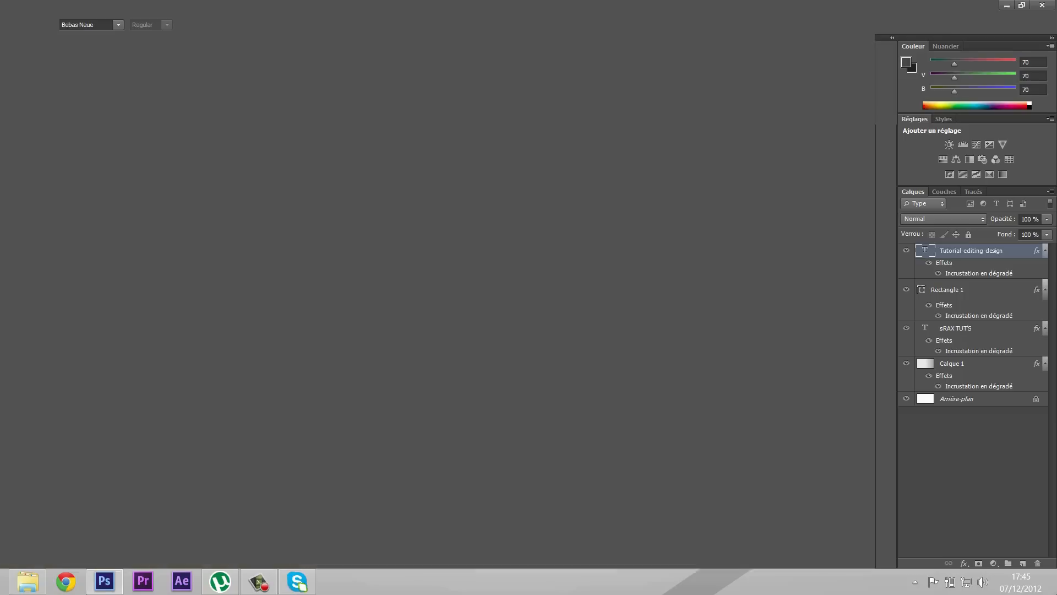
pyautogui.click(1055, 591)
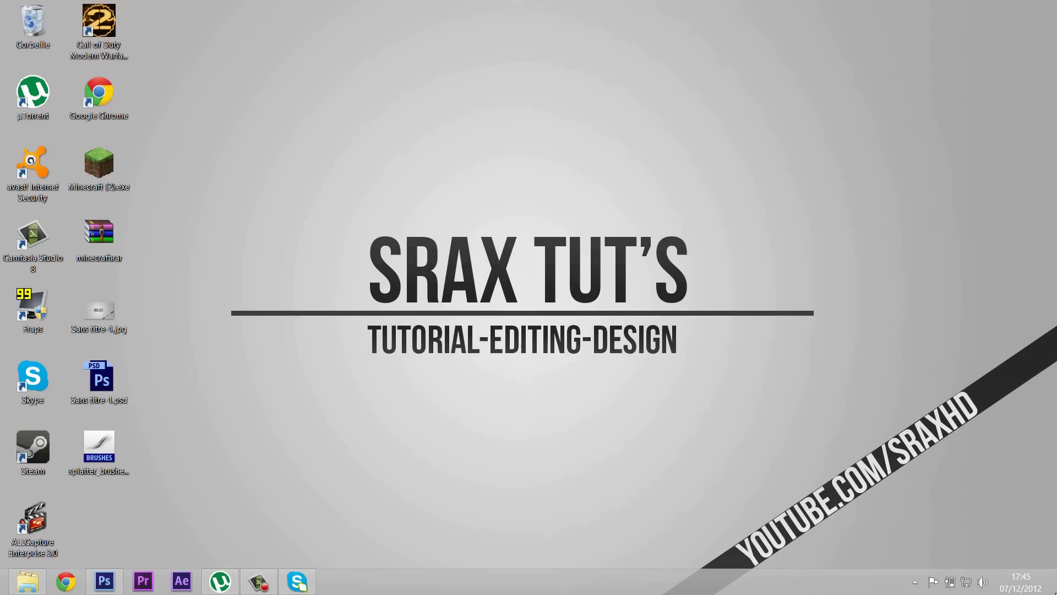
pyautogui.click(1056, 591)
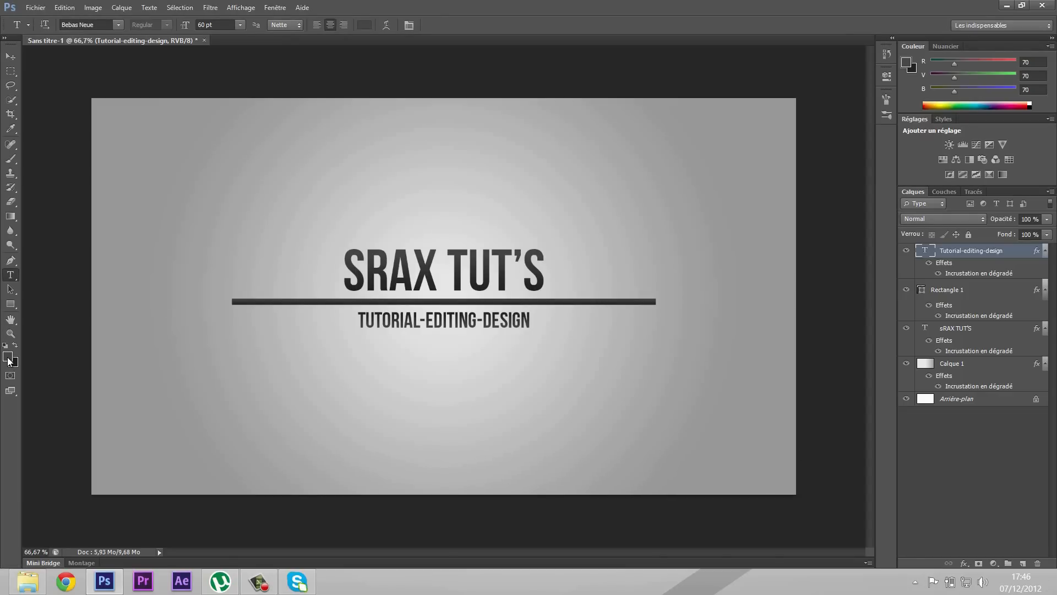
pyautogui.click(1056, 592)
pyautogui.click(1055, 592)
pyautogui.click(12, 306)
pyautogui.moveTo(92, 364); pyautogui.dragTo(796, 389)
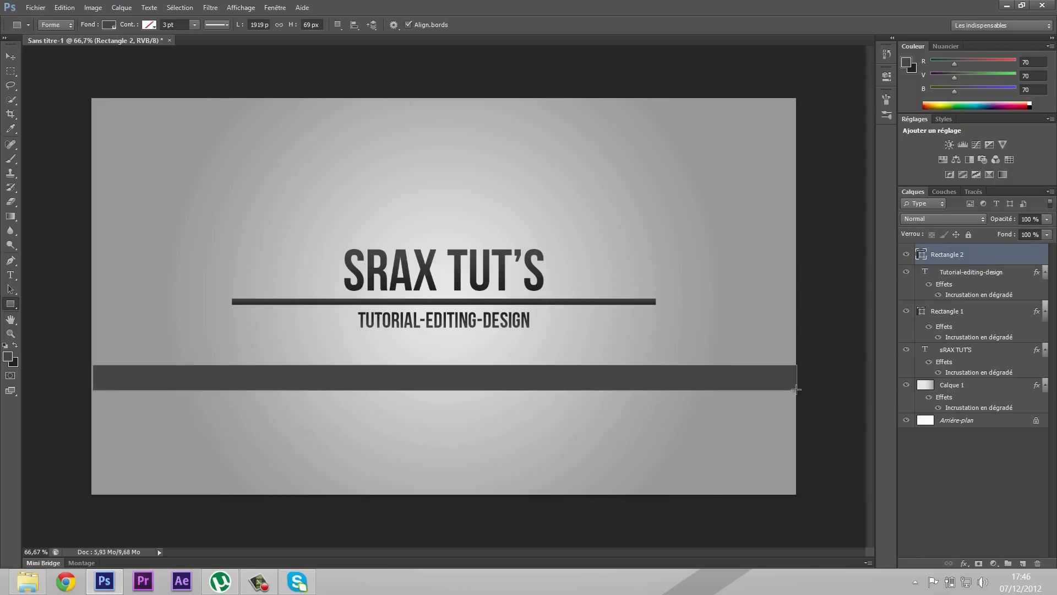
pyautogui.click(7, 356)
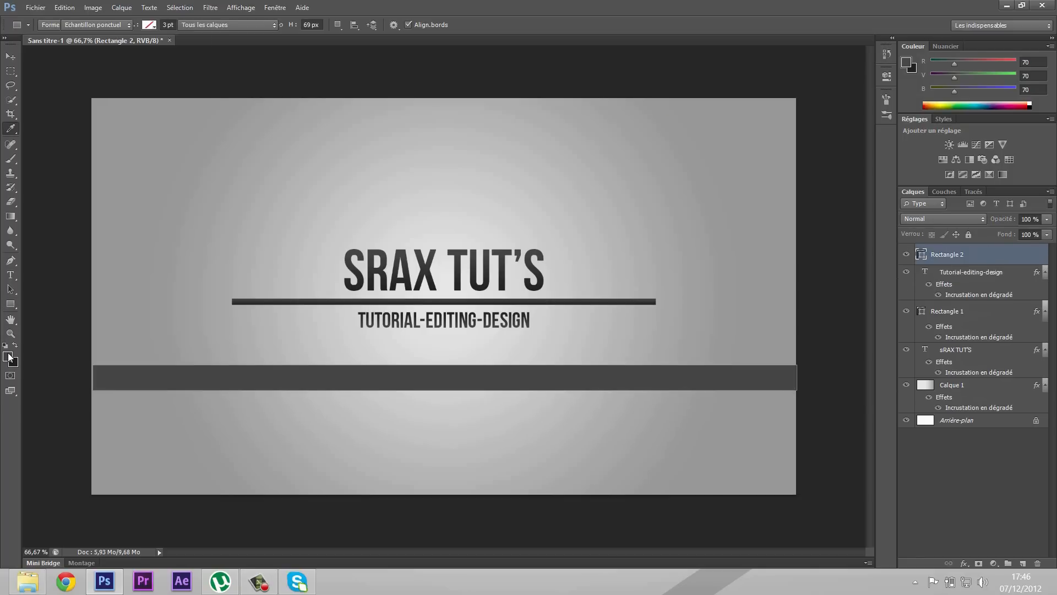
pyautogui.moveTo(390, 281); pyautogui.dragTo(358, 292)
pyautogui.click(624, 147)
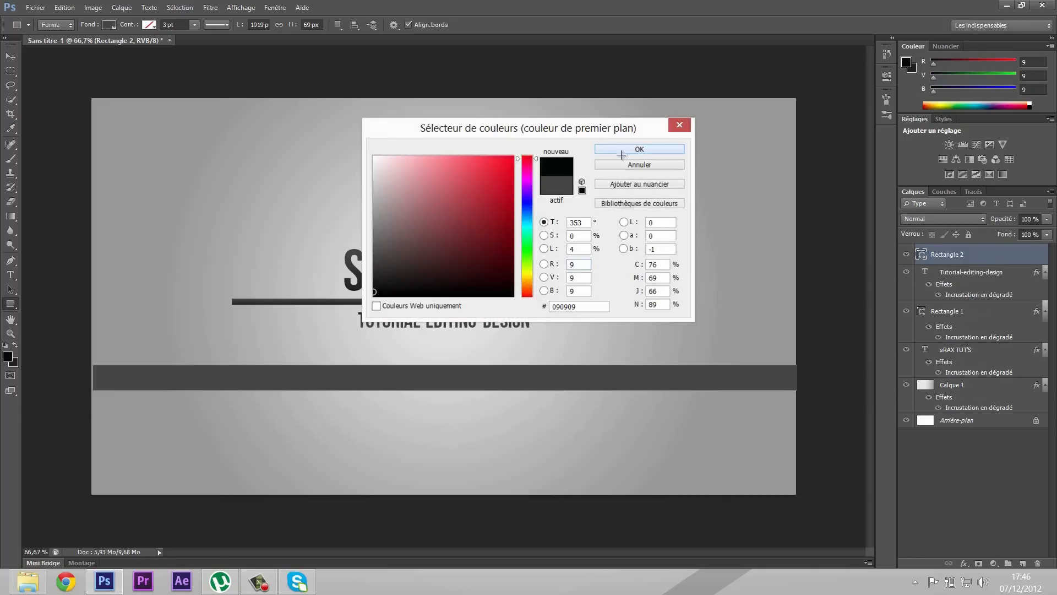
pyautogui.hotkey('ctrl', 'z')
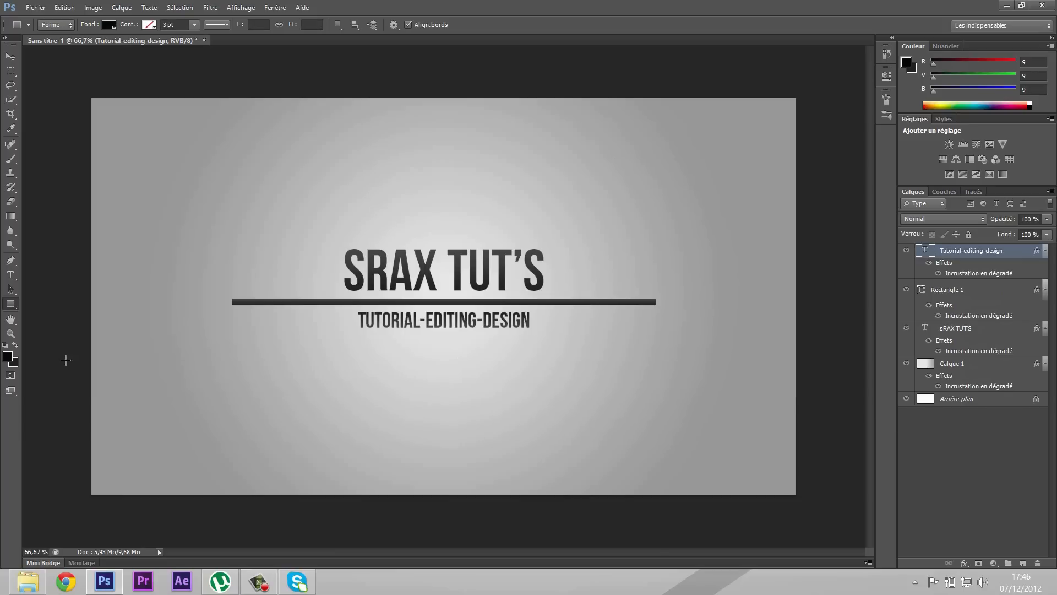
# Set the foreground colour to #201f1f and draw a horizontal rectangle about 1797 × 93 px below the tagline
pyautogui.click(8, 357)
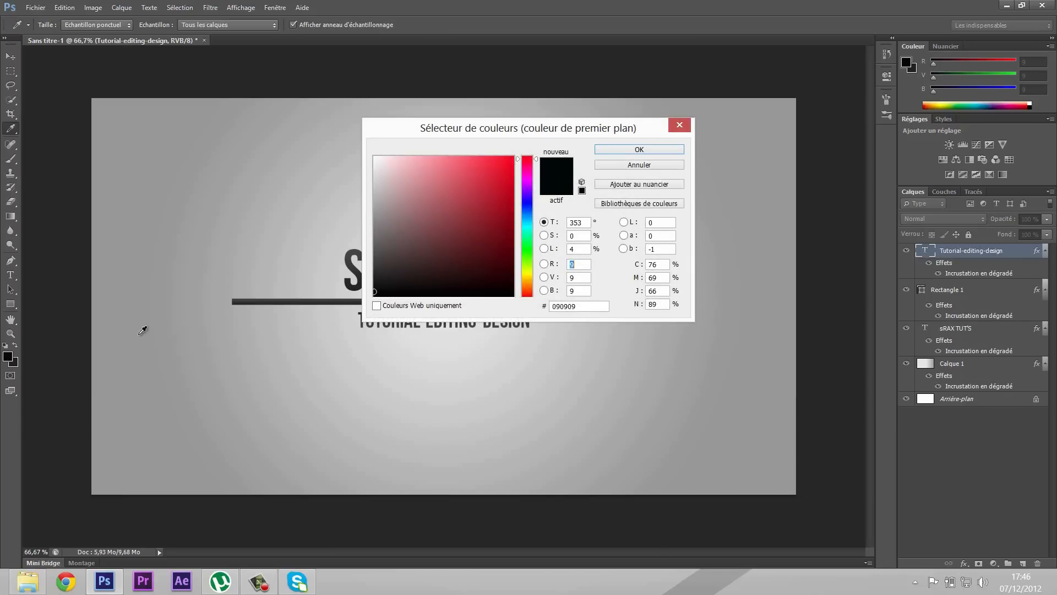
pyautogui.click(376, 279)
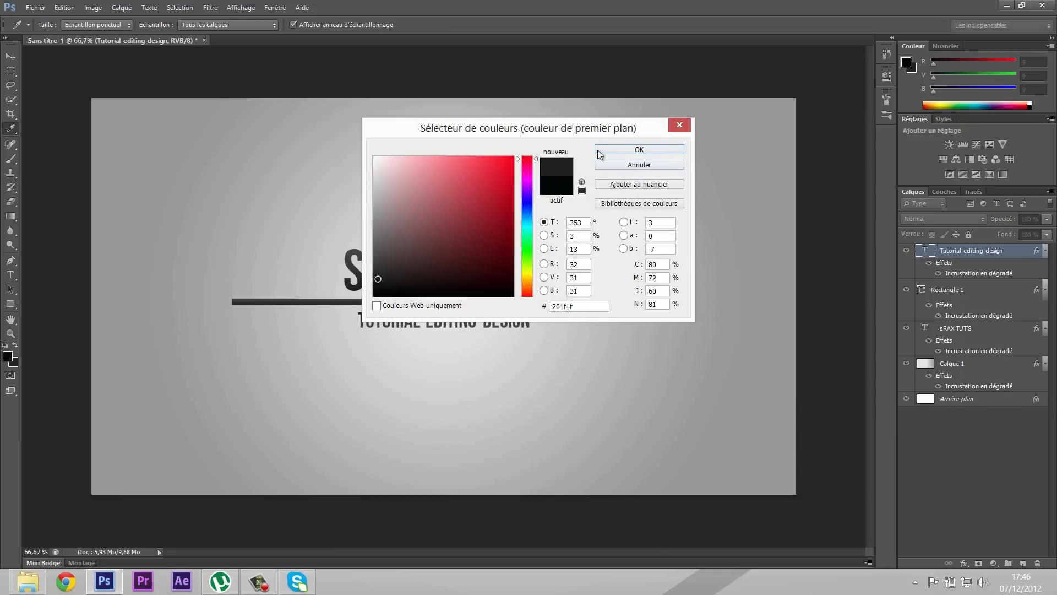
pyautogui.click(639, 150)
pyautogui.press('u')
pyautogui.moveTo(96, 367); pyautogui.dragTo(172, 379)
pyautogui.moveTo(277, 383); pyautogui.dragTo(755, 399)
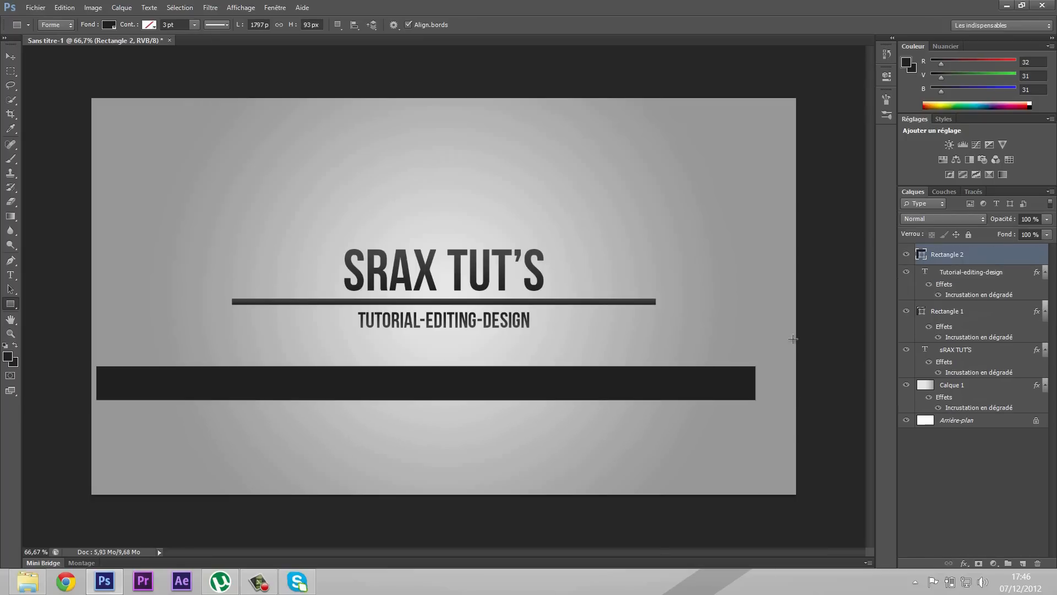
# Rotate the wide dark rectangle about -36.8° with Free Transform and move it diagonally across the canvas's lower-right corner
pyautogui.click(73, 10)
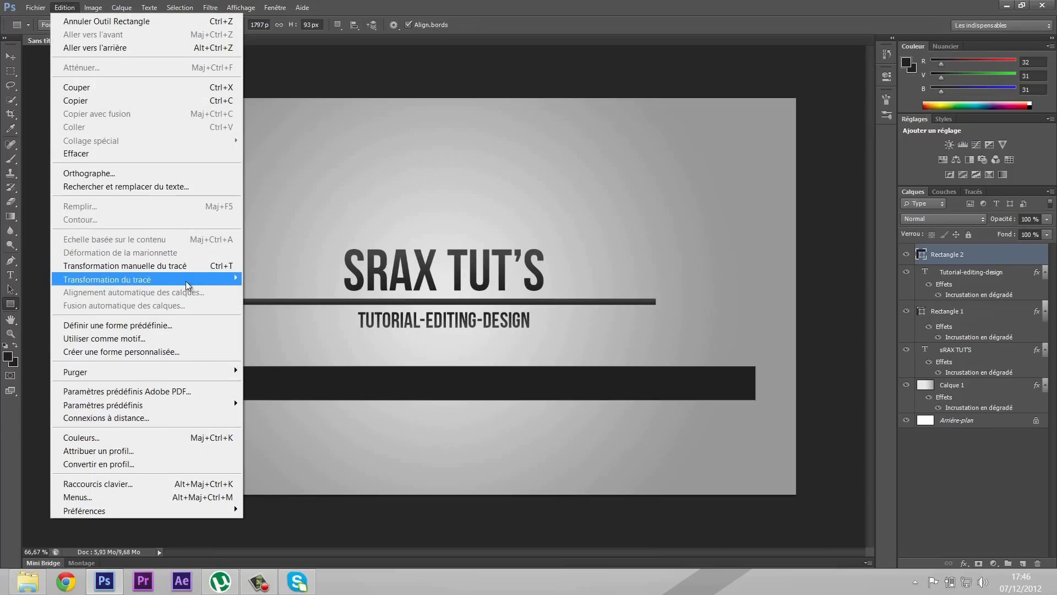
pyautogui.click(178, 266)
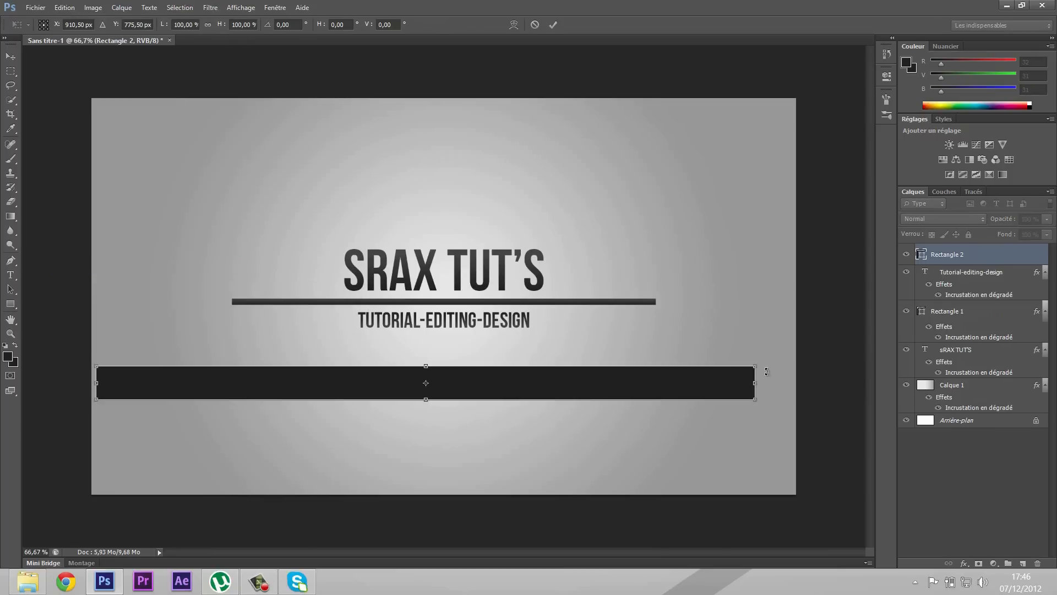
pyautogui.moveTo(788, 359); pyautogui.dragTo(688, 187)
pyautogui.moveTo(568, 281); pyautogui.dragTo(809, 339)
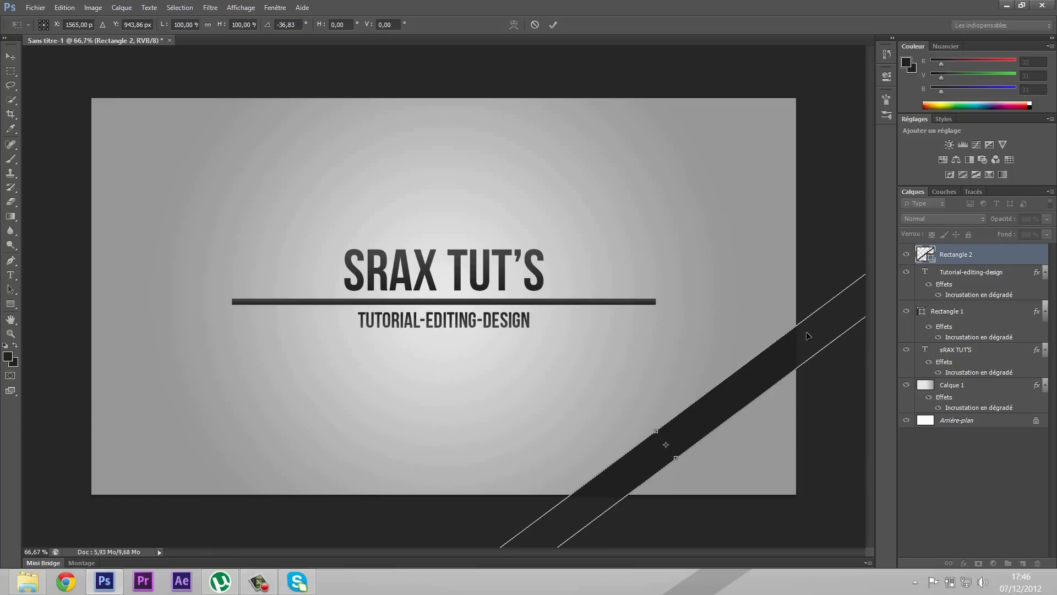
pyautogui.press('Return')
pyautogui.rightClick(807, 332)
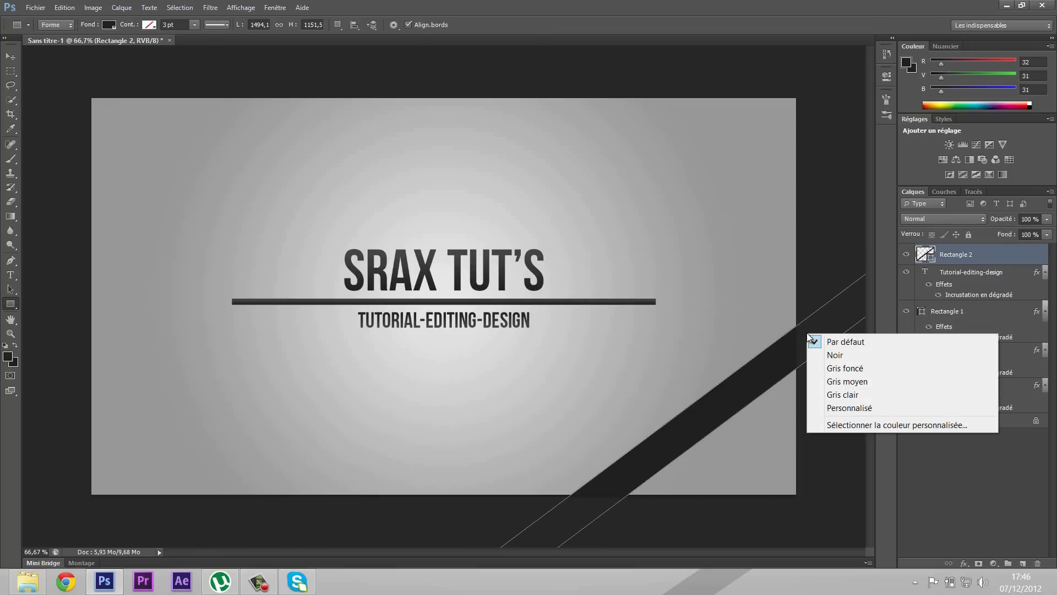
pyautogui.press('Escape')
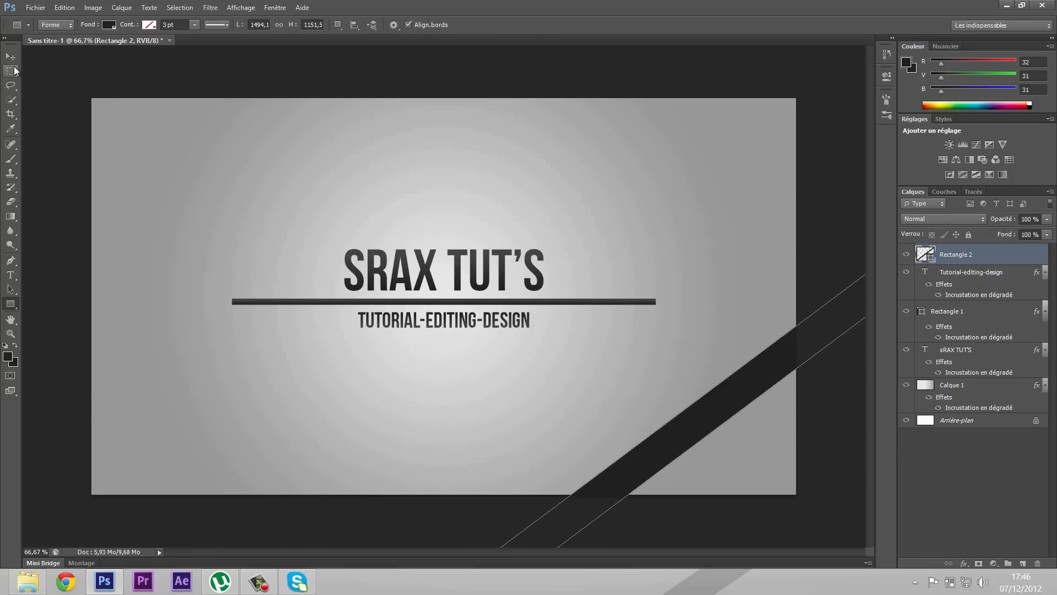
pyautogui.click(89, 107)
pyautogui.press('Escape')
pyautogui.click(11, 56)
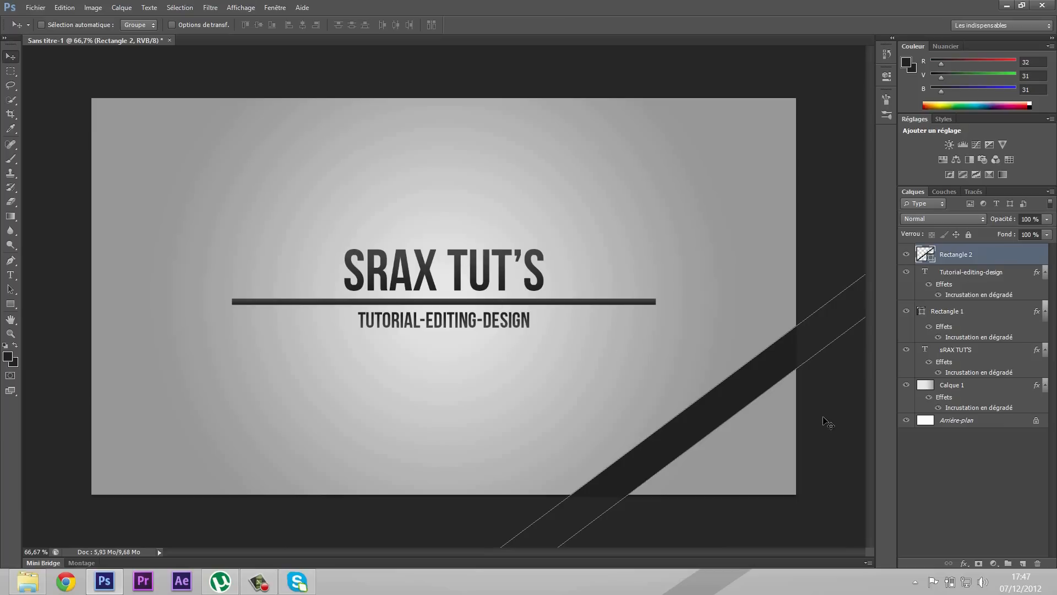
# Draw a text box beneath the tagline and enter "YOUTUBE.COM/SRAXHD" in it
pyautogui.click(10, 280)
pyautogui.moveTo(296, 391); pyautogui.dragTo(567, 426)
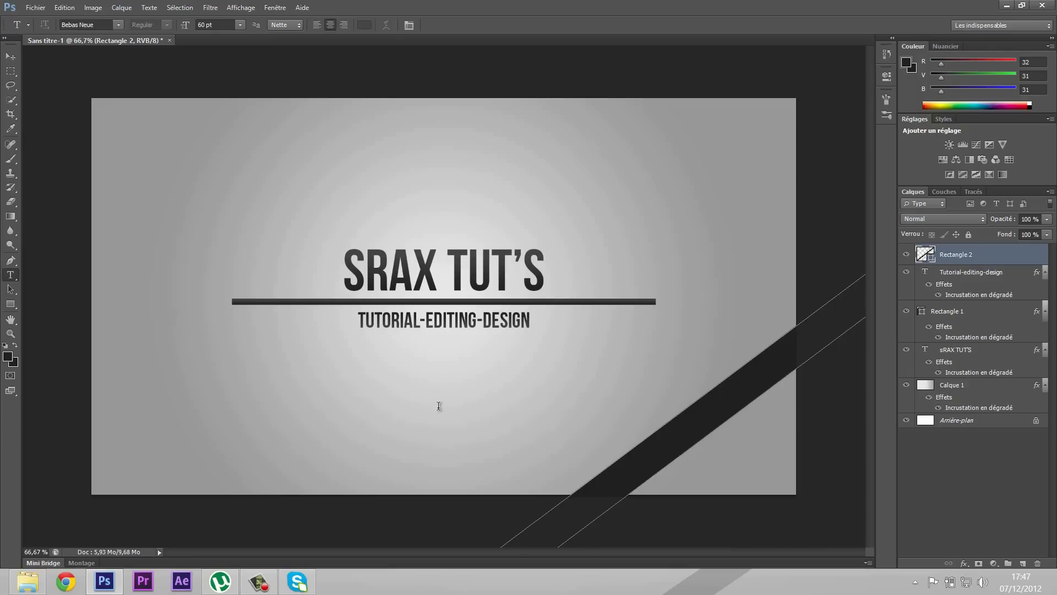
pyautogui.write('YOUTUBE')
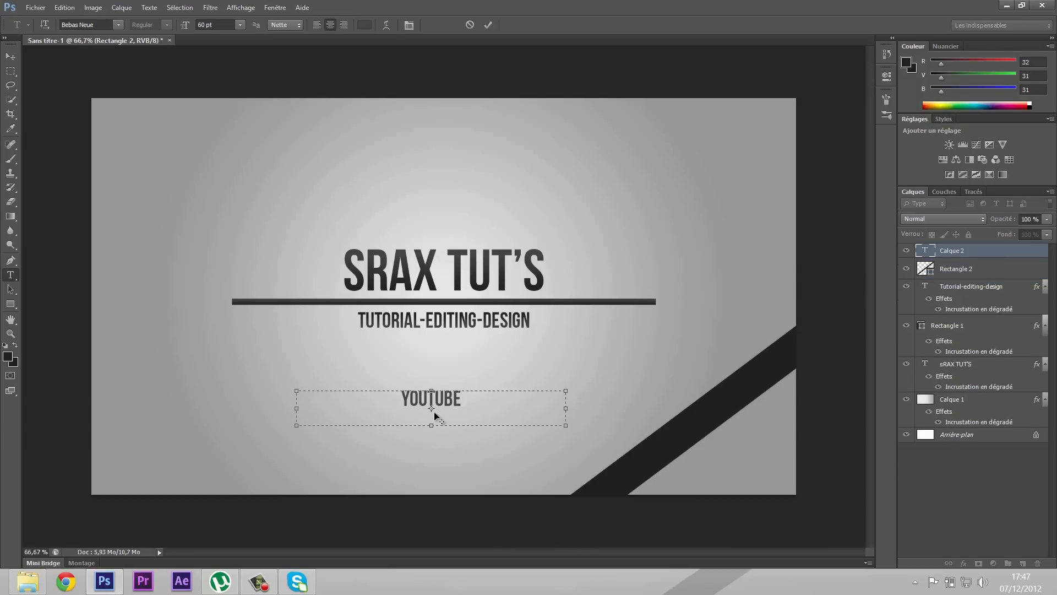
pyautogui.write('.COM/SRAX')
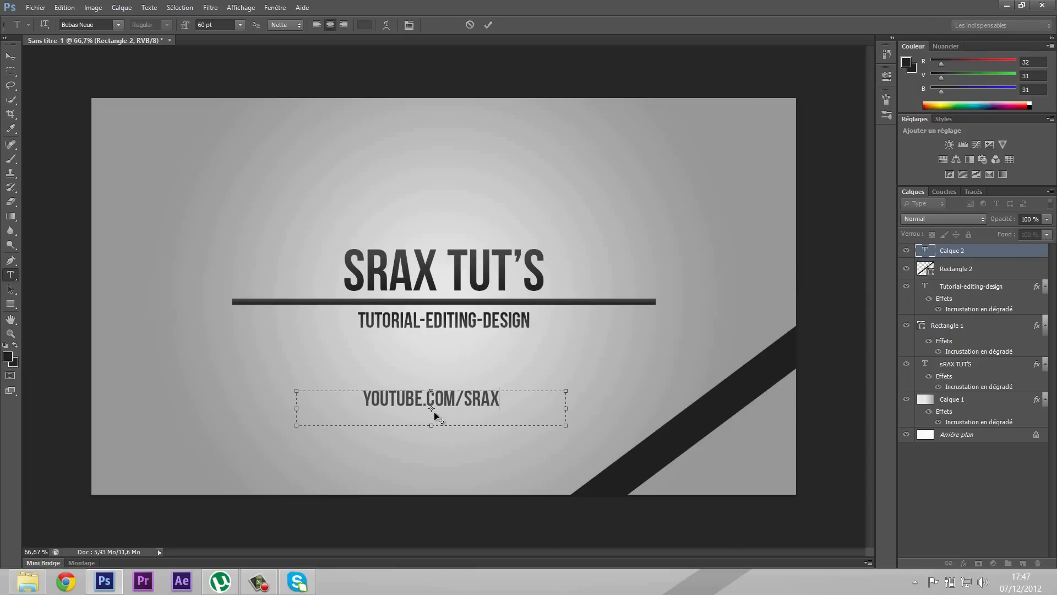
pyautogui.write('HD')
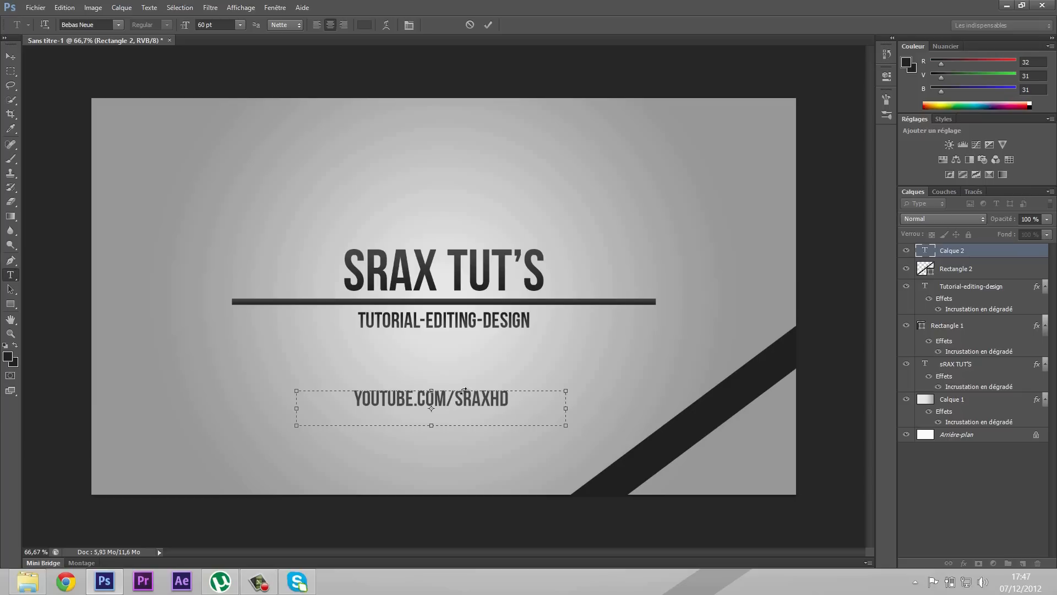
# Set the foreground colour to light grey #ececec
pyautogui.click(7, 356)
pyautogui.click(381, 189)
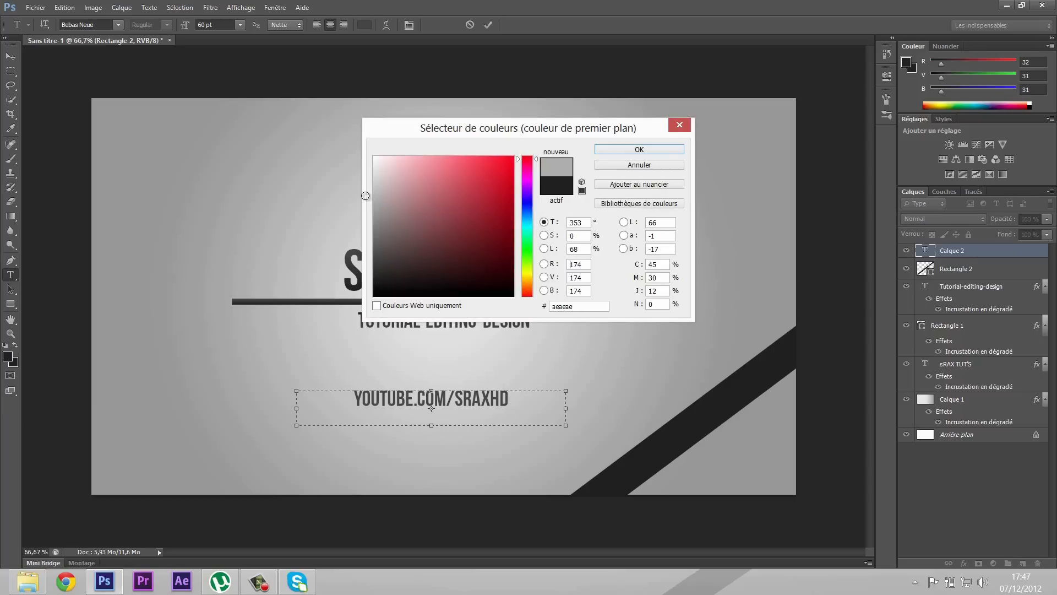
pyautogui.moveTo(380, 188); pyautogui.dragTo(373, 167)
pyautogui.click(609, 148)
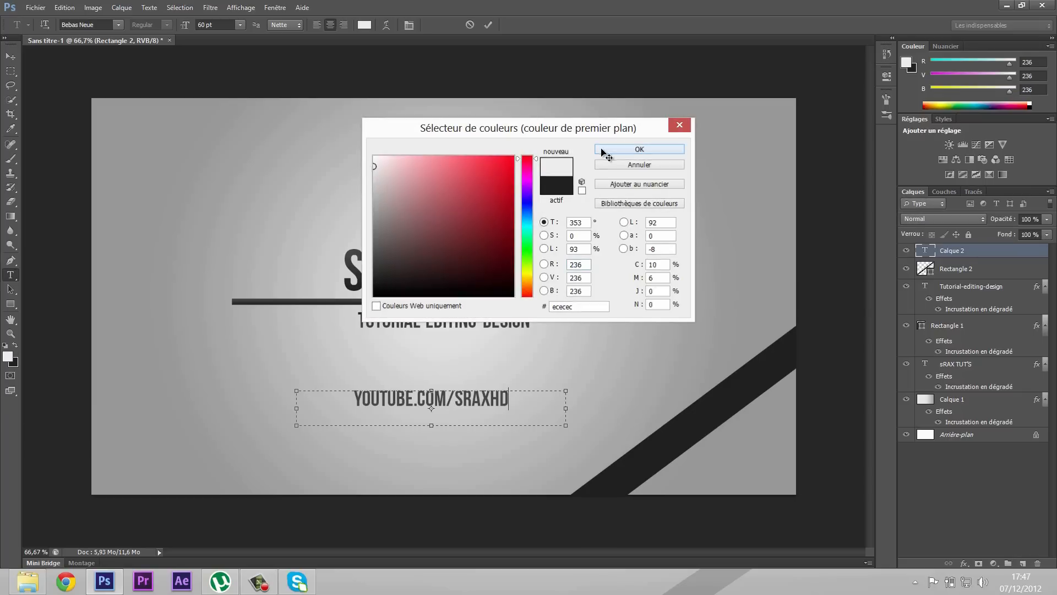
# Clear all the text from the channel address text box
pyautogui.hotkey('ctrl', 'a')
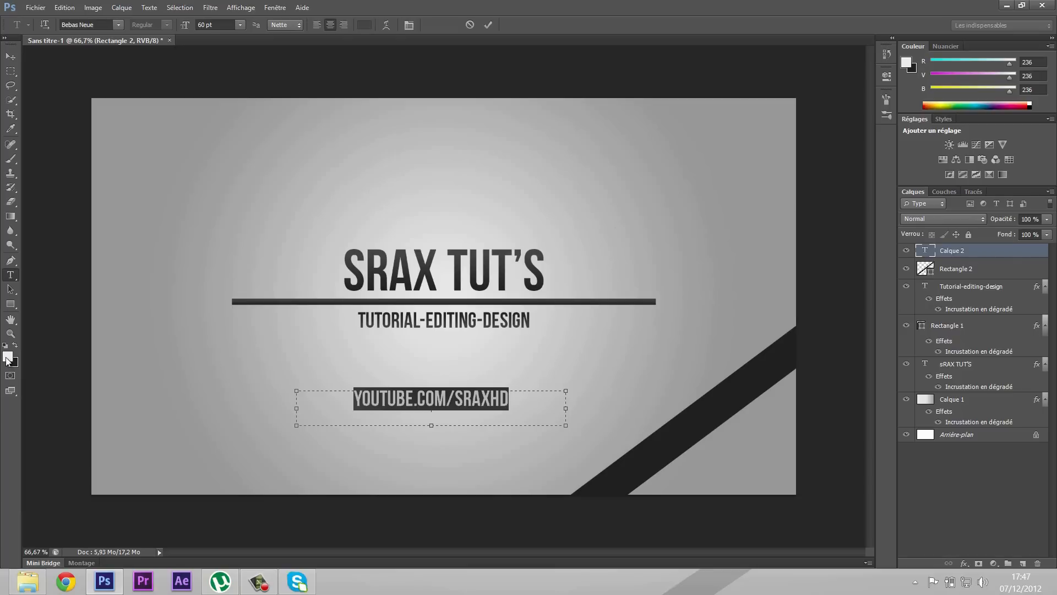
pyautogui.press('BackSpace')
pyautogui.write('YOO')
pyautogui.press('BackSpace')
pyautogui.press('BackSpace')
pyautogui.press('BackSpace')
# Set the text colour to light grey #d8d8d8 and enter "YOUTUBE;COM/SRAXHD" in the empty text box
pyautogui.click(364, 24)
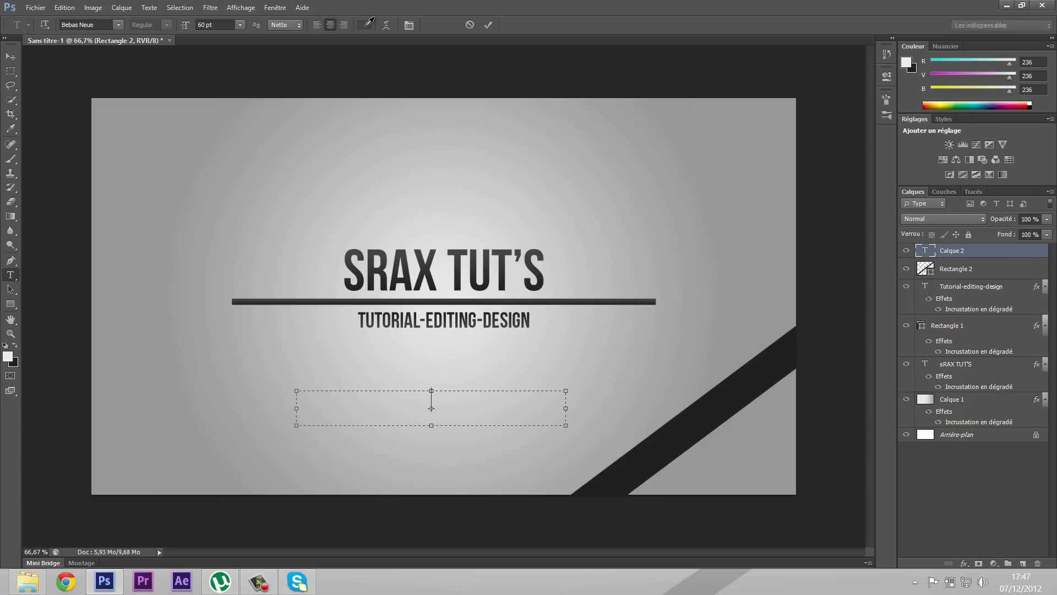
pyautogui.click(375, 183)
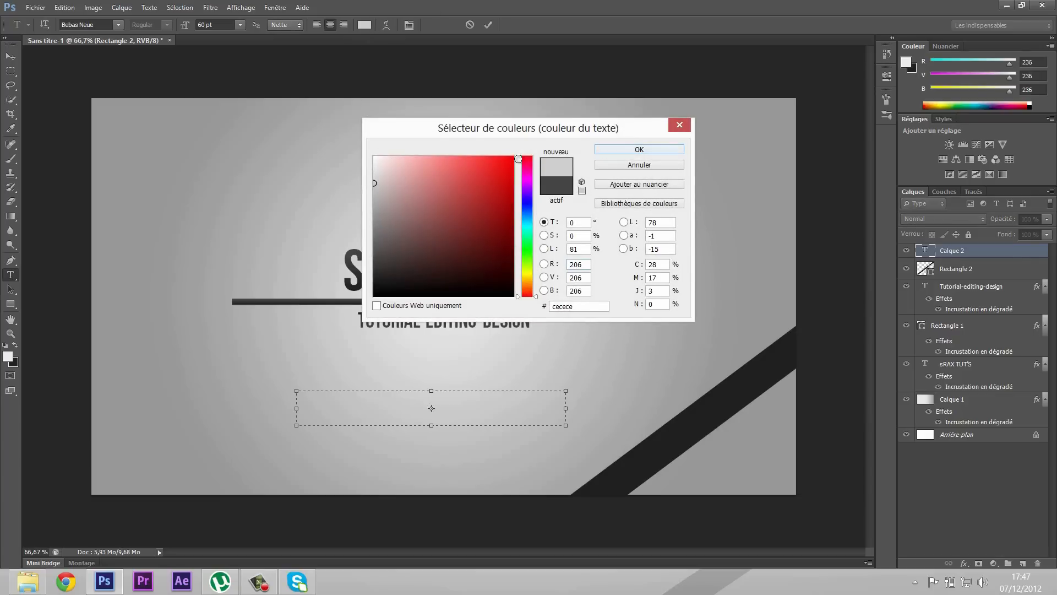
pyautogui.click(374, 175)
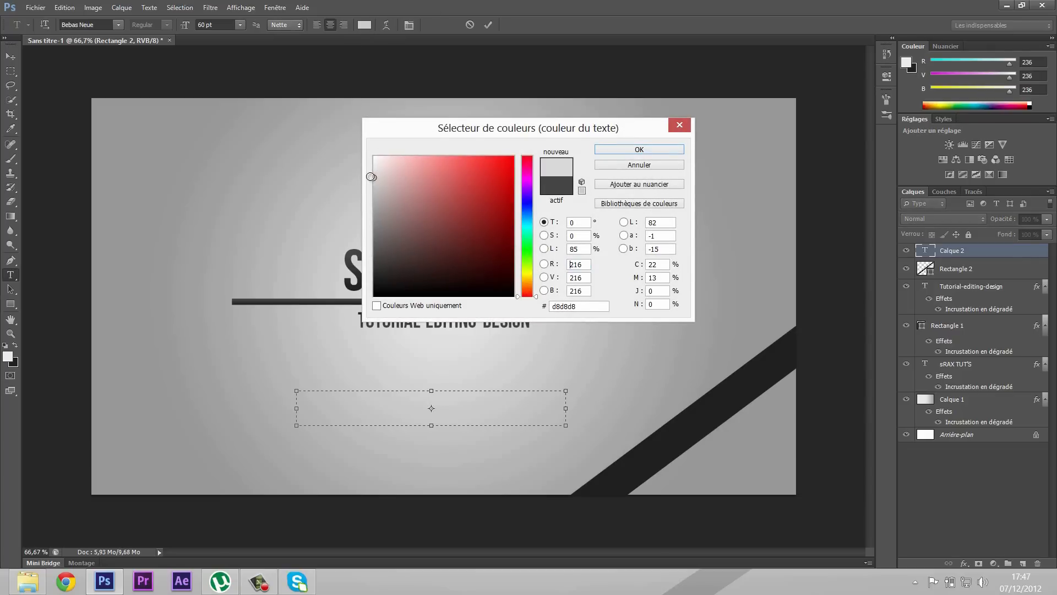
pyautogui.click(612, 149)
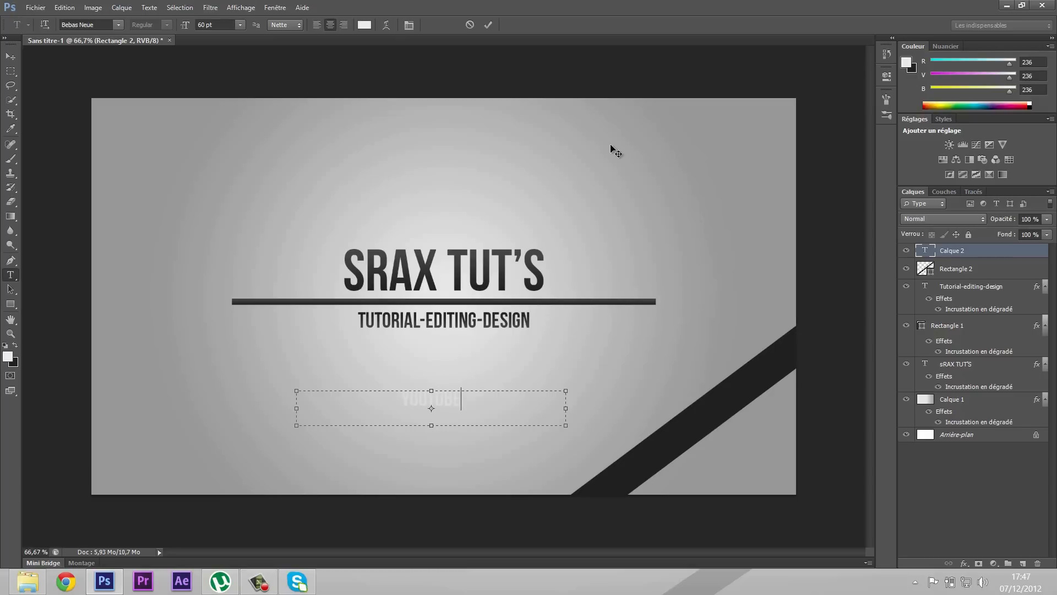
pyautogui.write('com/sraxhd')
# Move the channel address text onto the diagonal corner banner and rotate it to match the banner's angle
pyautogui.moveTo(606, 409); pyautogui.dragTo(768, 427)
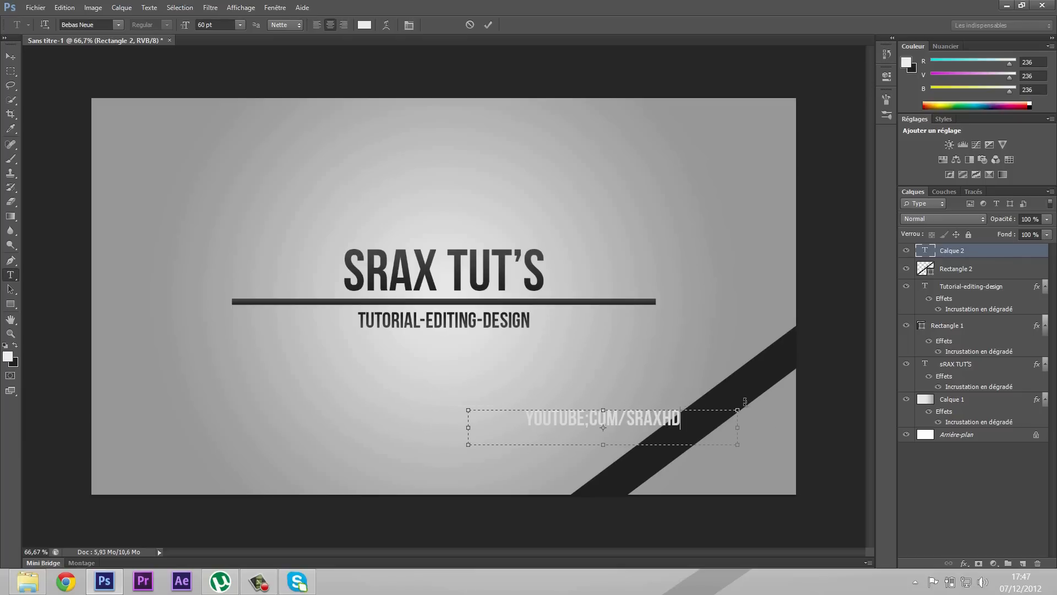
pyautogui.moveTo(746, 395); pyautogui.dragTo(695, 309)
pyautogui.moveTo(701, 416); pyautogui.dragTo(765, 462)
pyautogui.moveTo(781, 378); pyautogui.dragTo(788, 384)
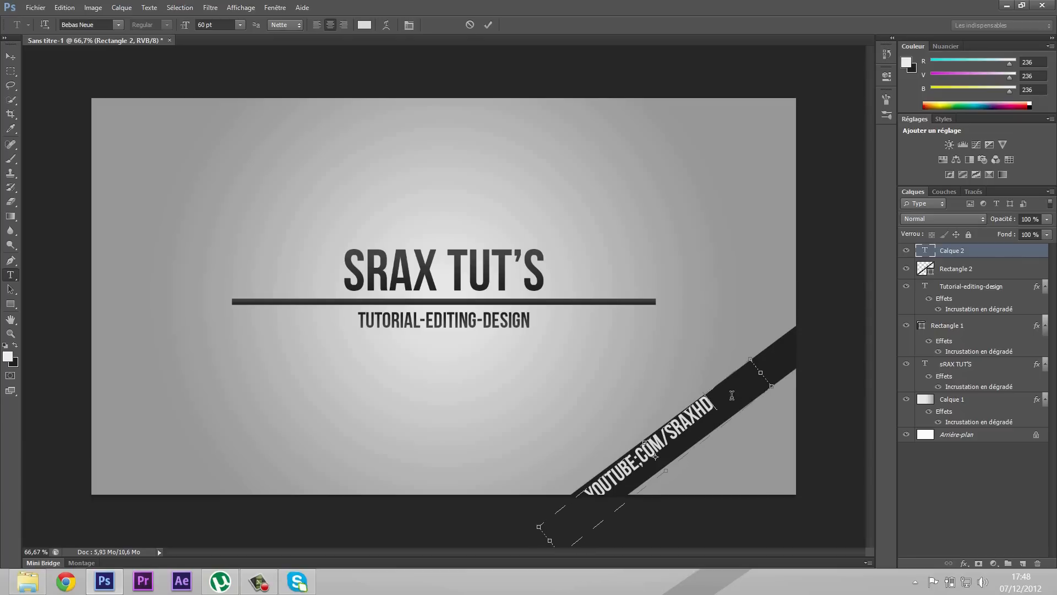
# Set the channel address text to 72 pt and fine-tune its position and angle within the banner
pyautogui.moveTo(751, 428); pyautogui.dragTo(621, 473)
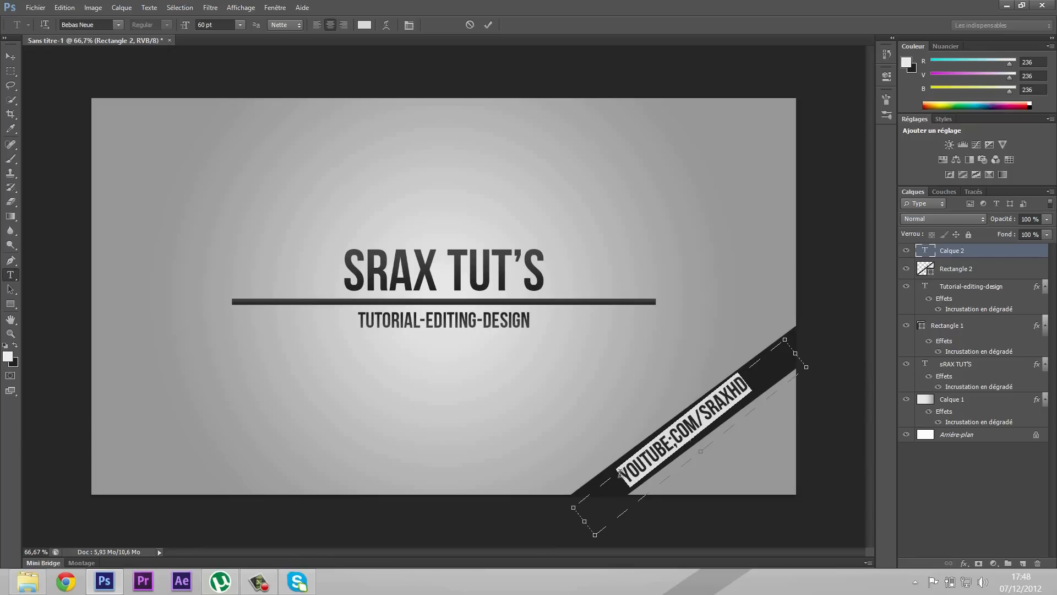
pyautogui.click(239, 26)
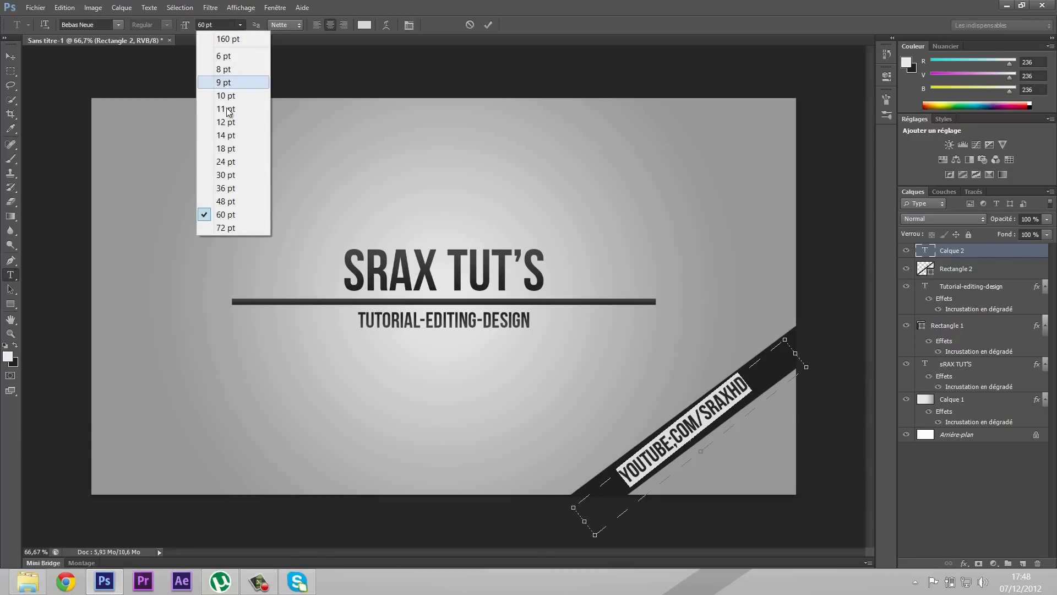
pyautogui.click(233, 226)
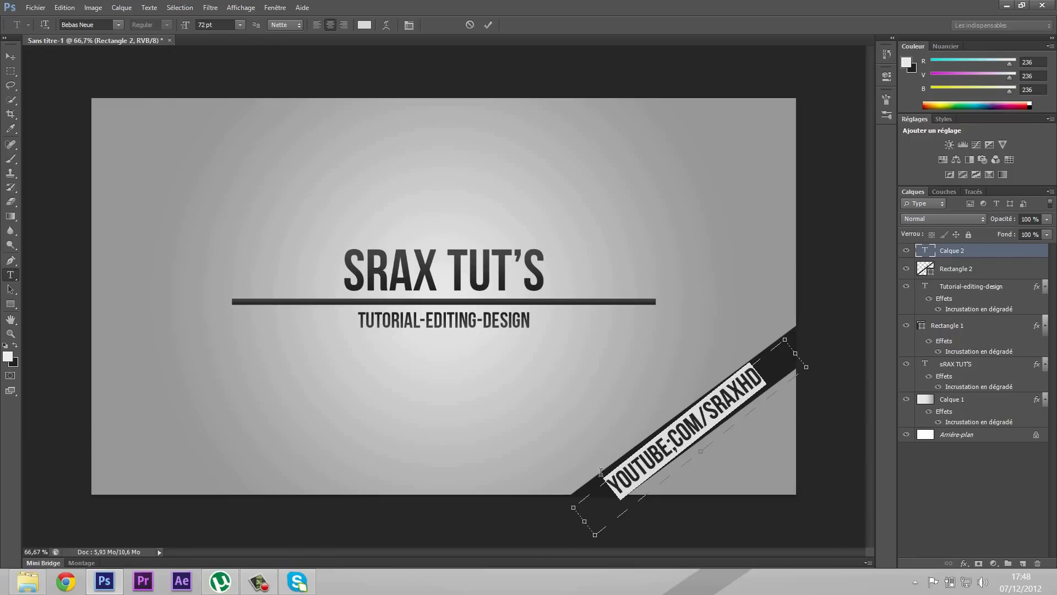
pyautogui.moveTo(675, 511); pyautogui.dragTo(673, 504)
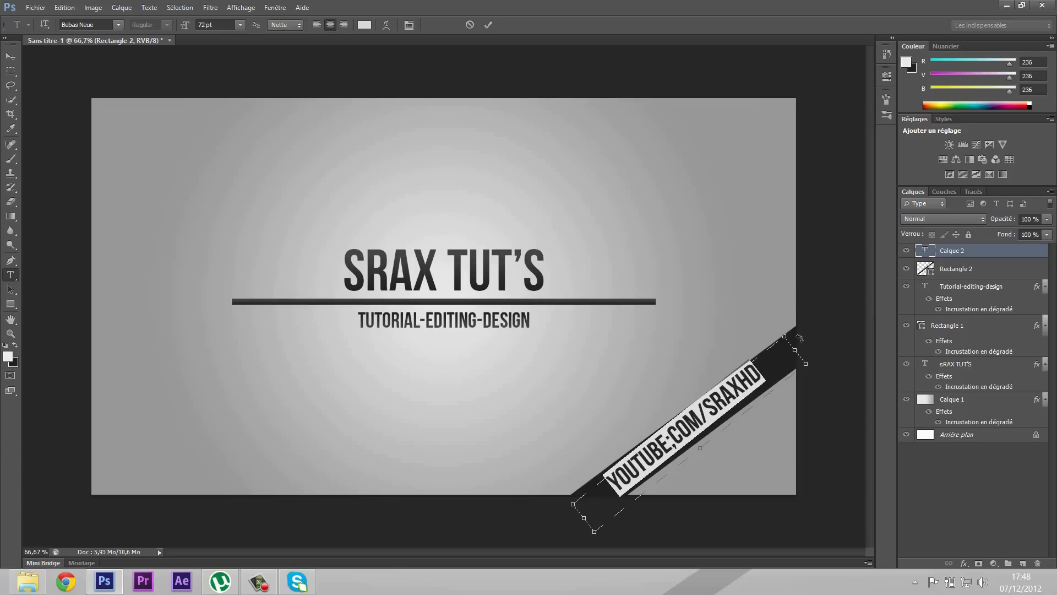
pyautogui.moveTo(788, 325); pyautogui.dragTo(790, 324)
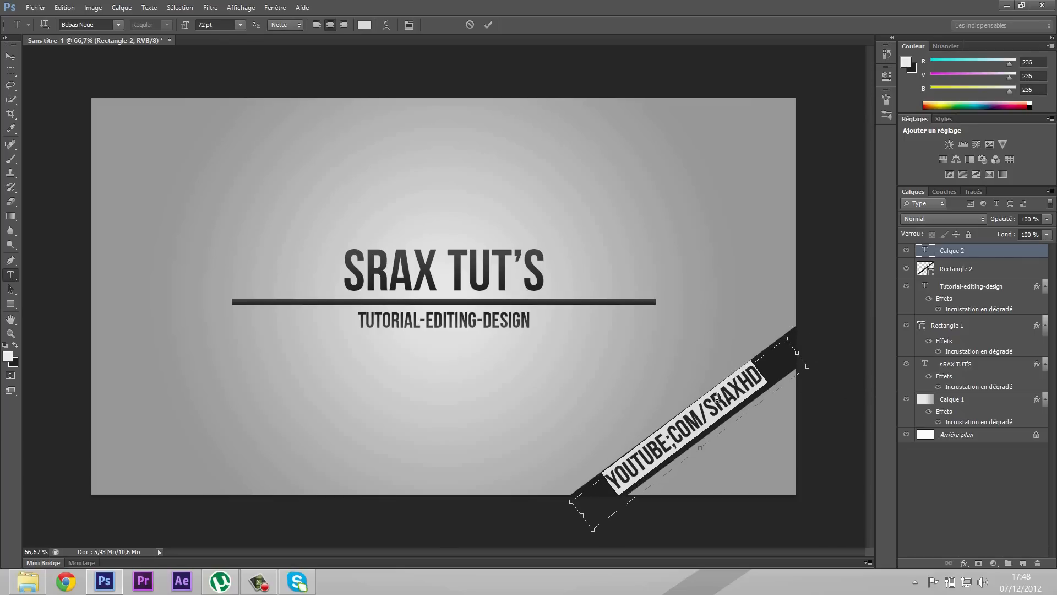
# Replace the semicolon after "YOUTUBE" in the banner text with a period
pyautogui.click(683, 436)
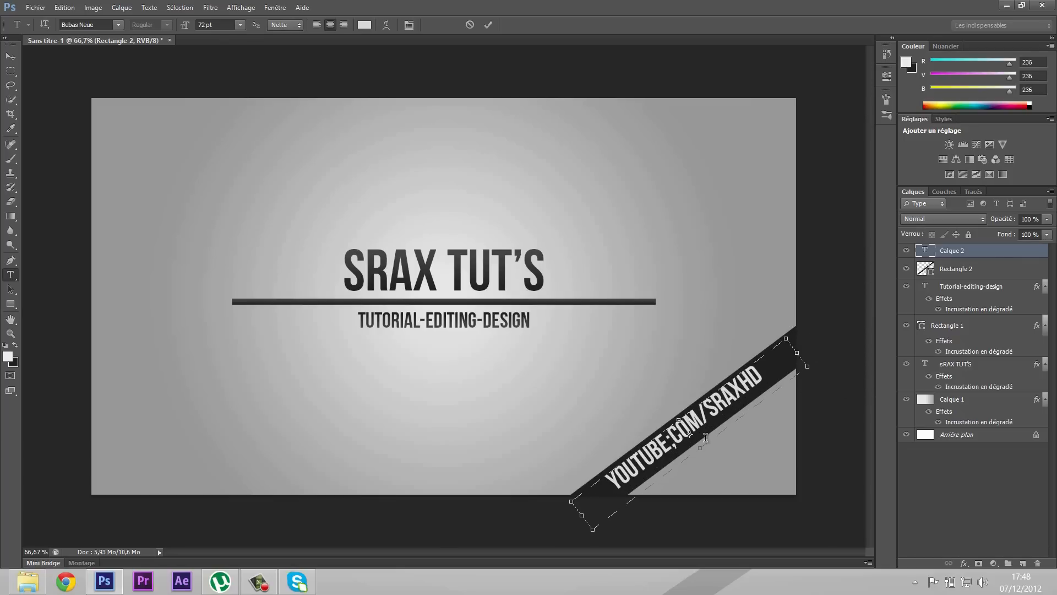
pyautogui.press('BackSpace')
pyautogui.write('.')
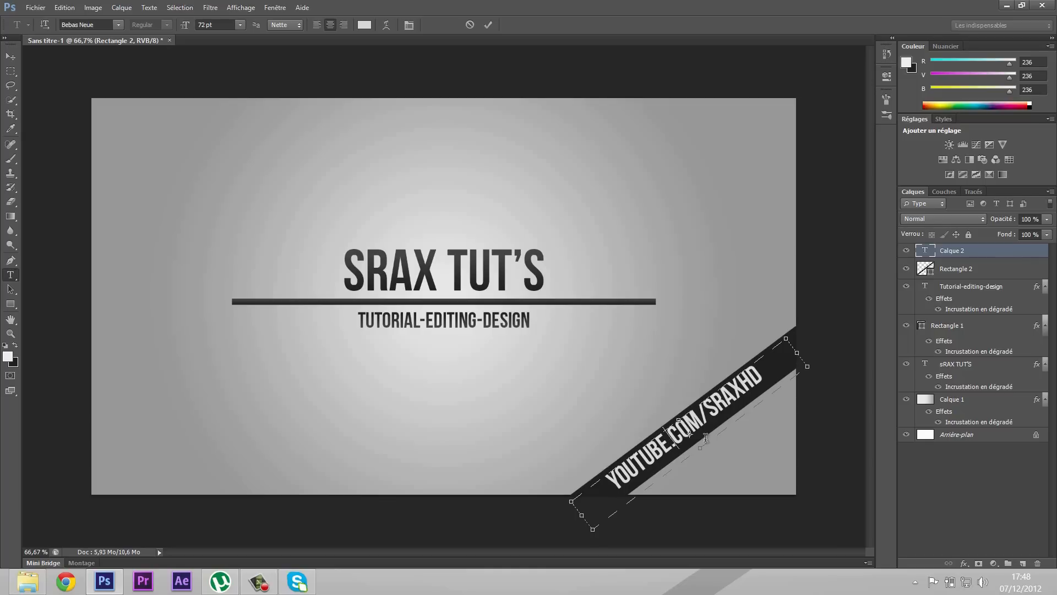
# Set the banner text size to 80 pt and shift the text slightly up along the banner
pyautogui.moveTo(762, 370); pyautogui.dragTo(632, 507)
pyautogui.doubleClick(199, 25)
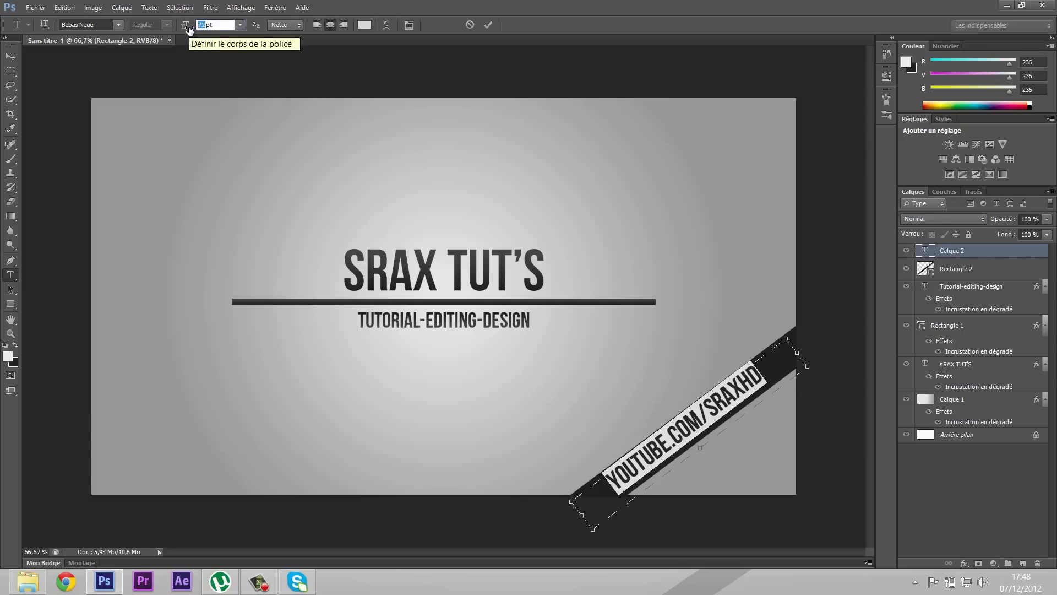
pyautogui.write('80')
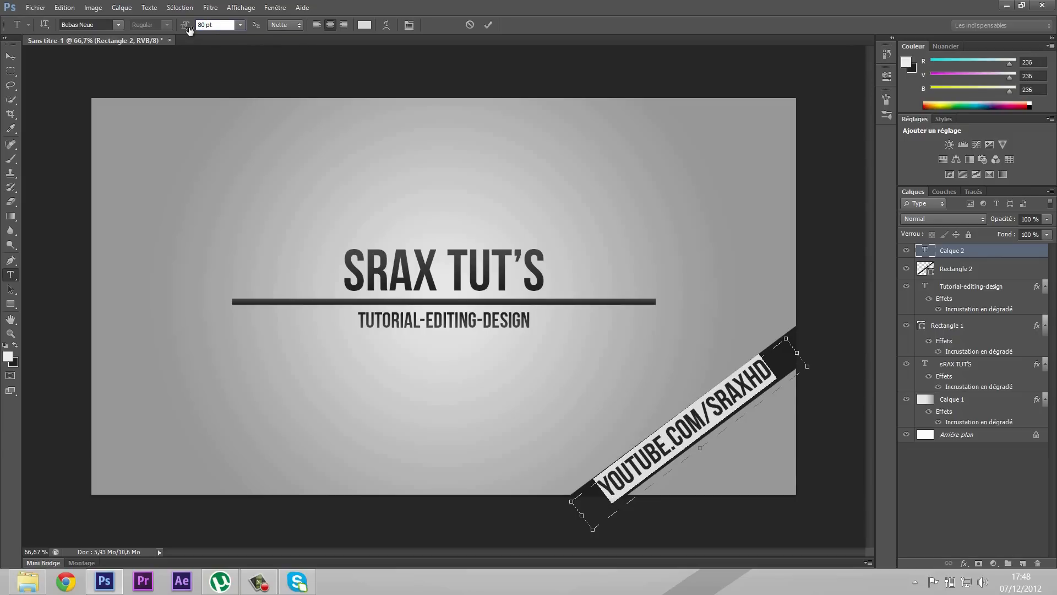
pyautogui.click(793, 361)
pyautogui.moveTo(816, 402); pyautogui.dragTo(829, 396)
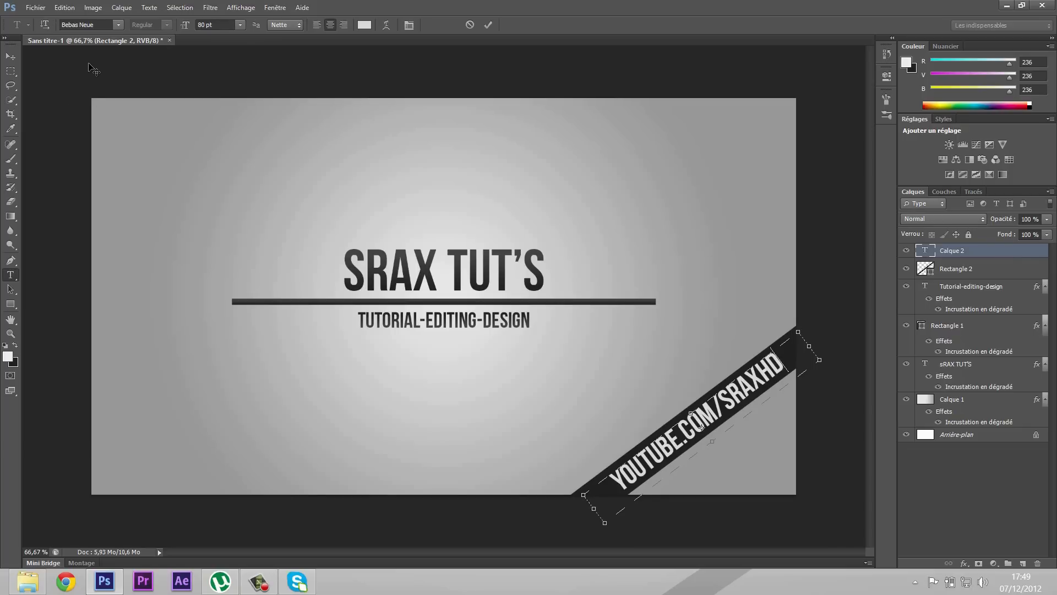
# Choose the 500 px splatter brush and rasterize the "youtube.com/sraxhd" text layer
pyautogui.click(10, 159)
pyautogui.rightClick(10, 161)
pyautogui.click(10, 161)
pyautogui.click(52, 27)
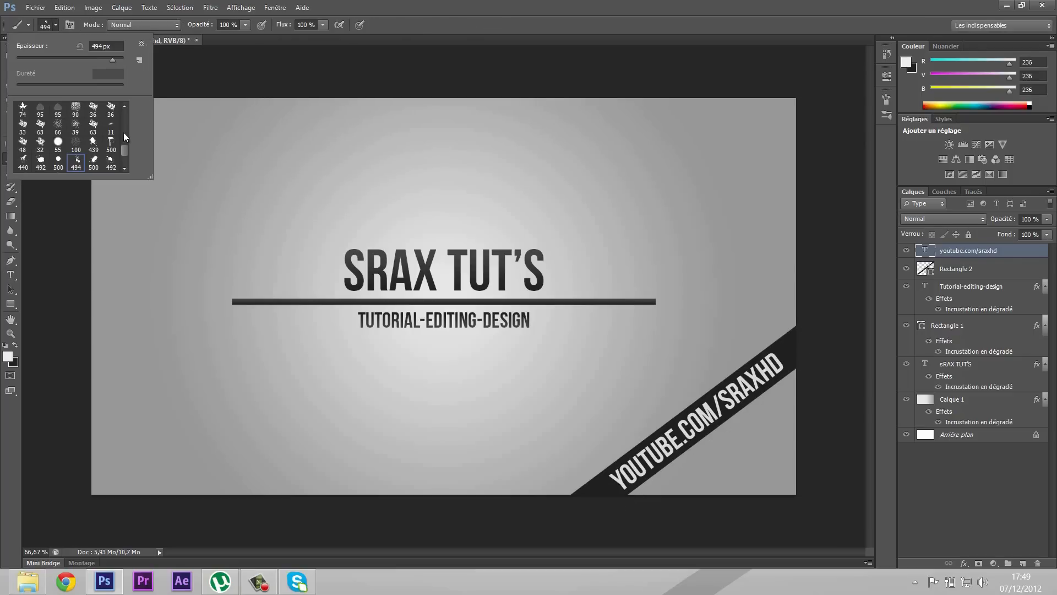
pyautogui.click(94, 161)
pyautogui.click(192, 219)
pyautogui.click(192, 216)
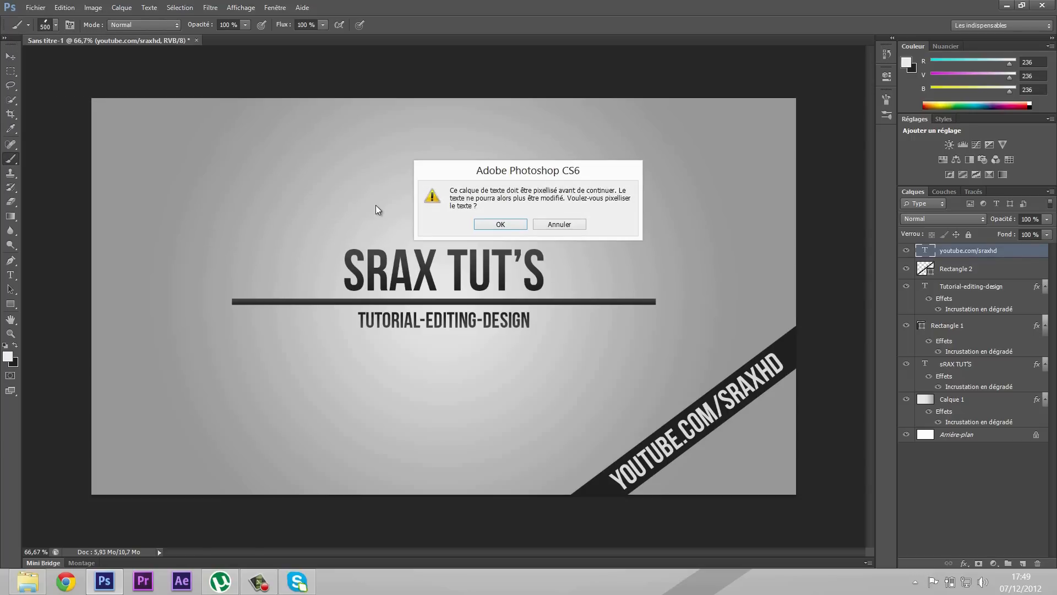
pyautogui.press('Return')
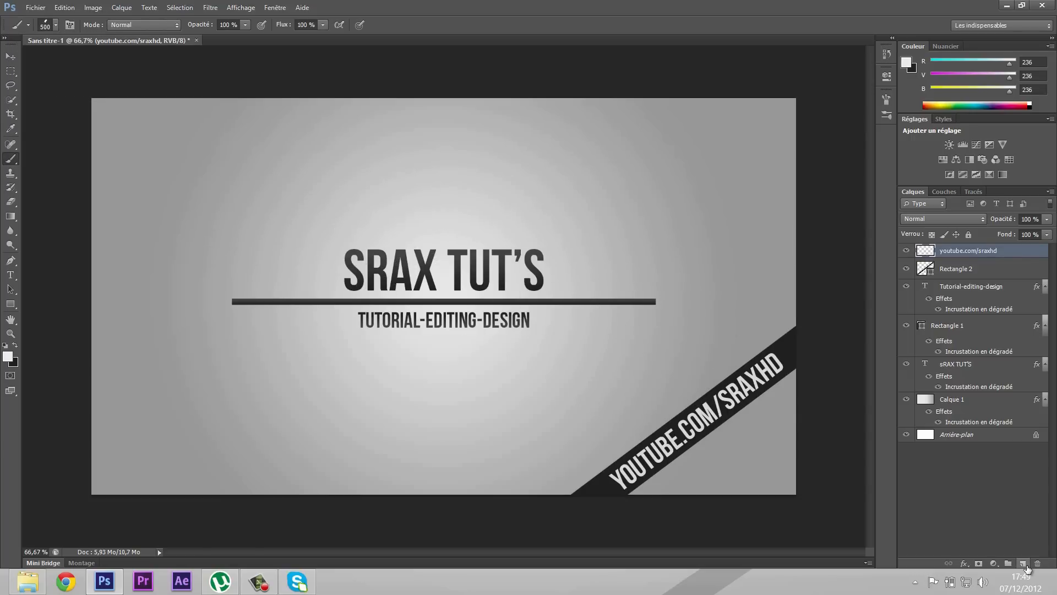
# Stamp a light splatter over the start of the title on a new layer, and delete that layer
pyautogui.click(1026, 564)
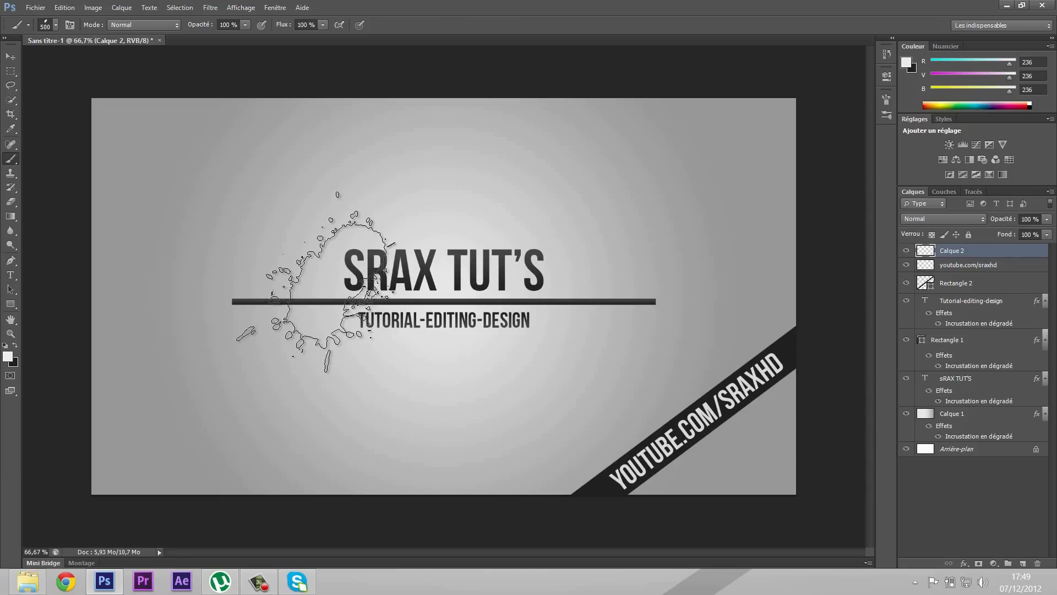
pyautogui.click(307, 287)
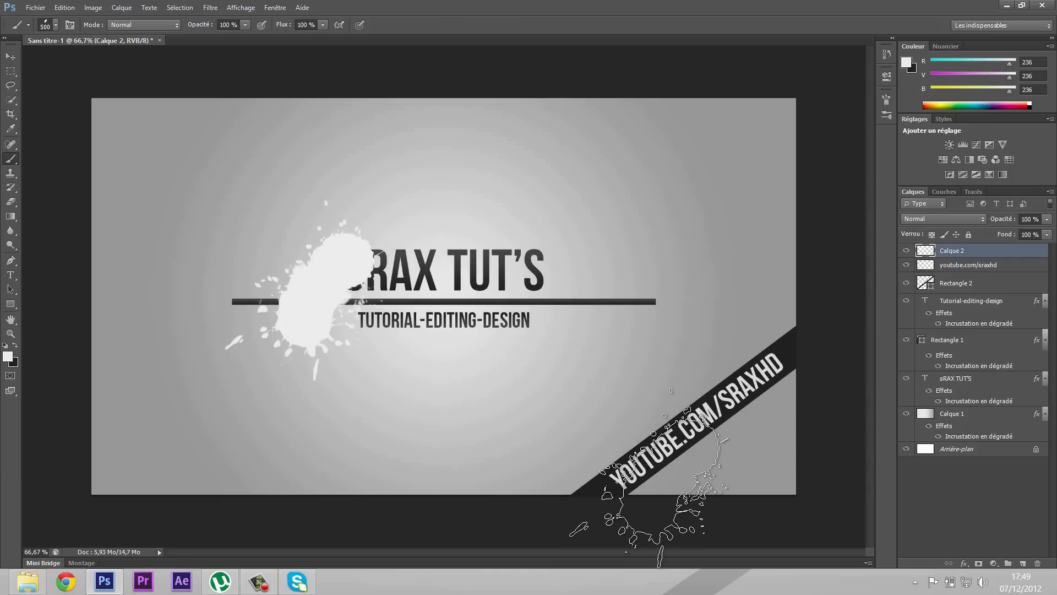
pyautogui.press('Delete')
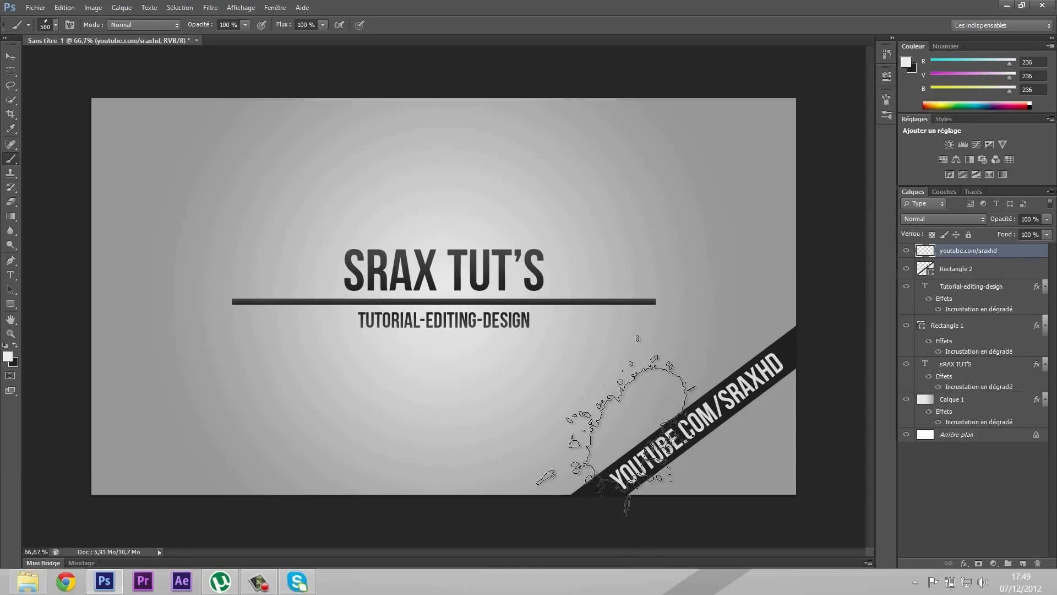
# Set the foreground colour to black and stamp a splatter over the far end of the horizontal bar, after the title
pyautogui.click(4, 357)
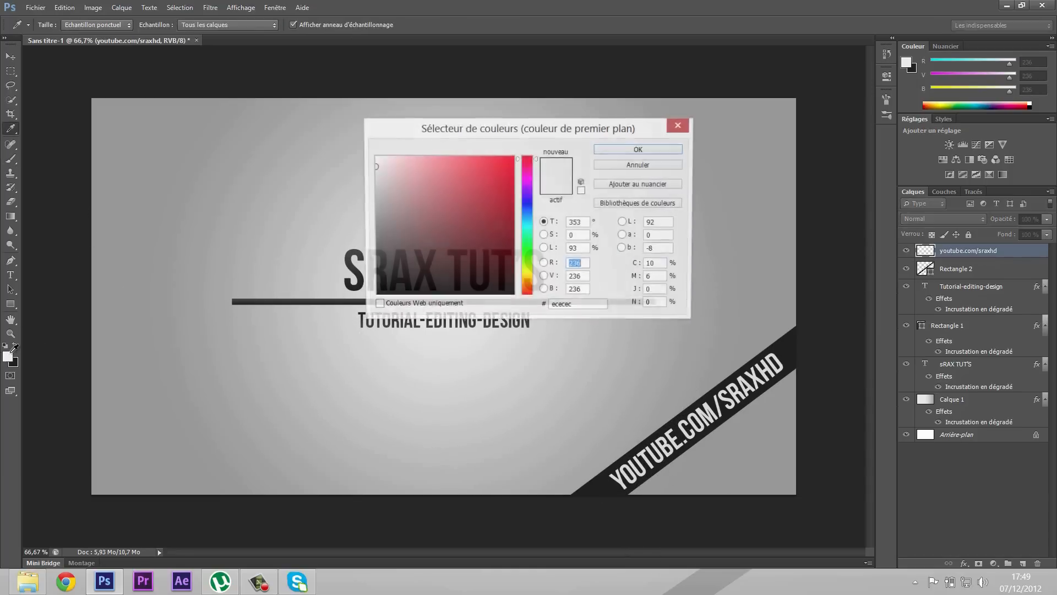
pyautogui.moveTo(427, 285); pyautogui.dragTo(316, 301)
pyautogui.click(639, 149)
pyautogui.press('b')
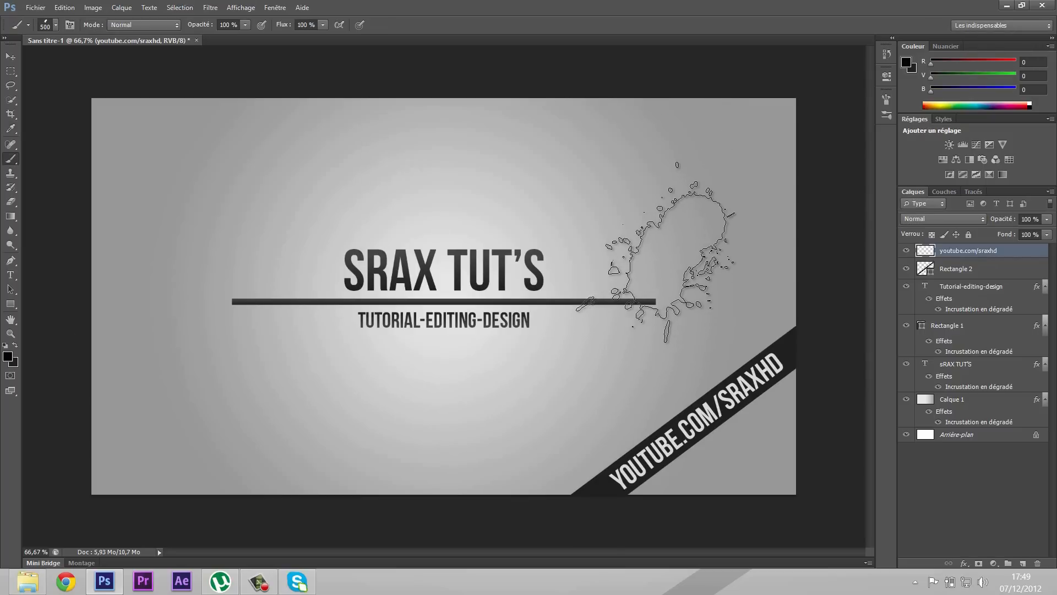
pyautogui.click(657, 255)
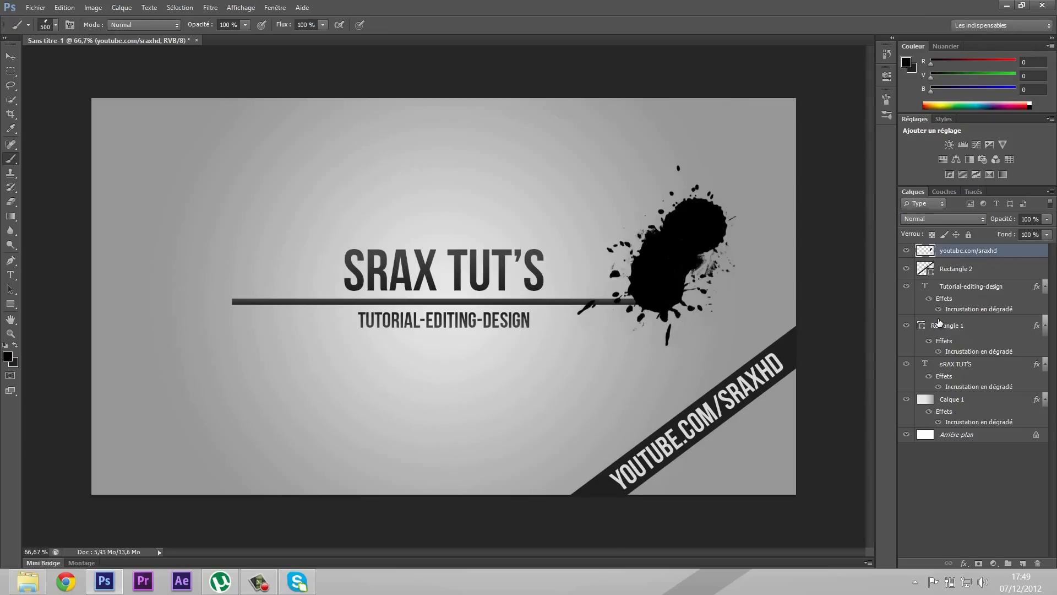
# Move the "youtube.com/sraxhd" layer directly above Calque 1 and set the foreground colour to dark grey, RGB 46, 46, 46
pyautogui.moveTo(960, 254); pyautogui.dragTo(1012, 403)
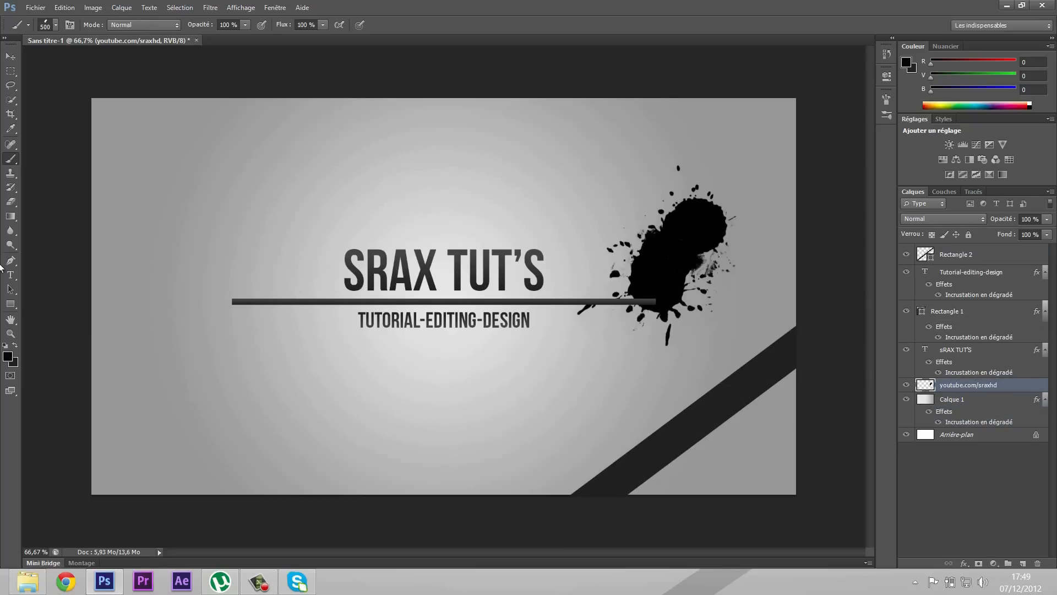
pyautogui.click(8, 356)
pyautogui.click(373, 277)
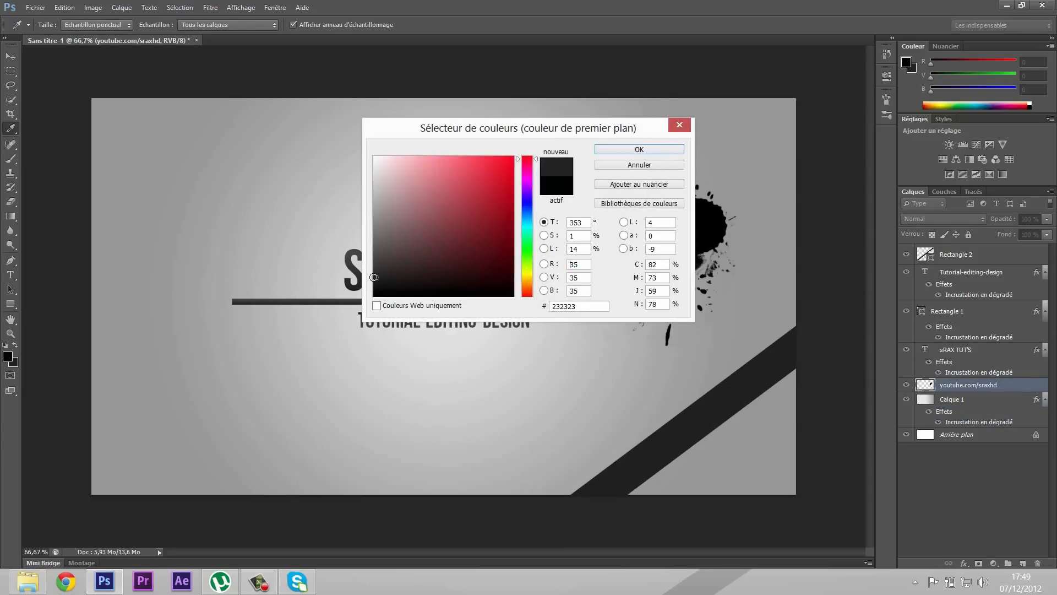
pyautogui.moveTo(379, 266); pyautogui.dragTo(373, 272)
pyautogui.click(634, 151)
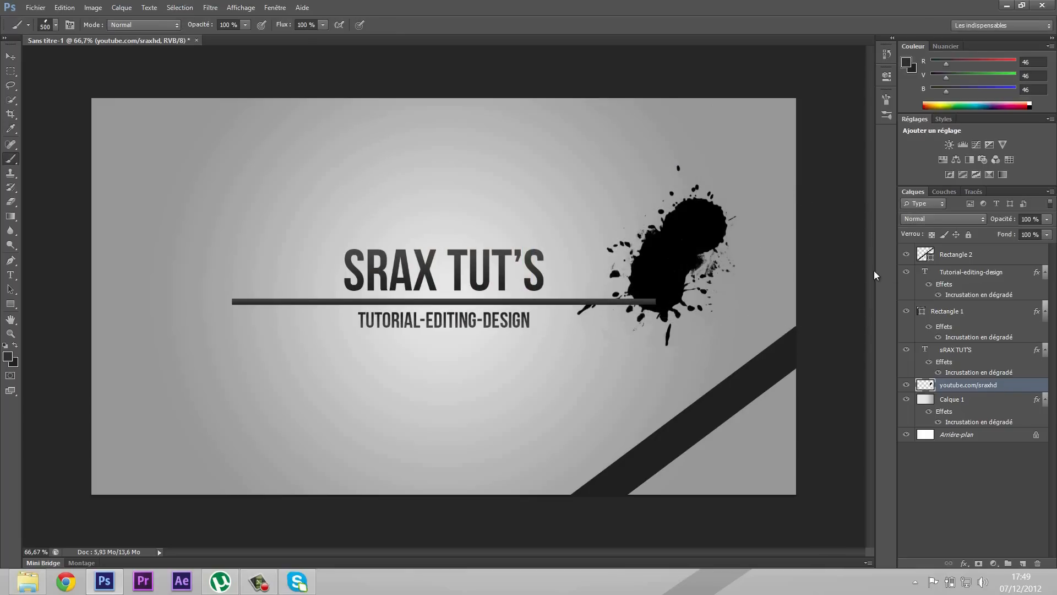
# Undo the layer reordering and stamp a dark grey splatter just below the starting end of the horizontal bar
pyautogui.hotkey('ctrl', 'z')
pyautogui.hotkey('ctrl', 'z')
pyautogui.hotkey('ctrl', 'z')
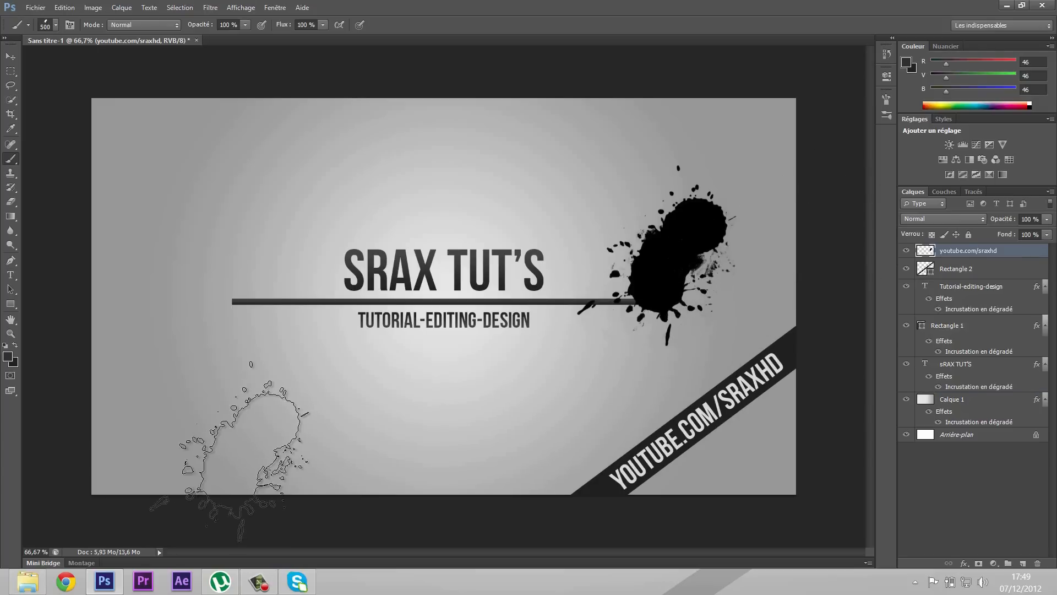
pyautogui.click(219, 368)
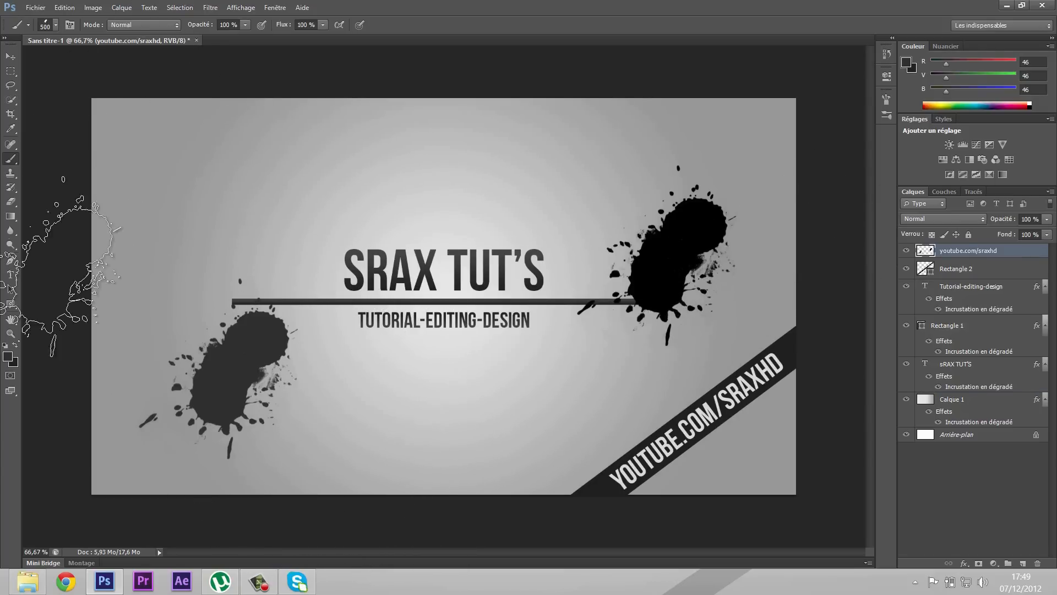
# Stamp a red ff001e splatter over the start of the title using the 492 px splatter brush
pyautogui.click(55, 25)
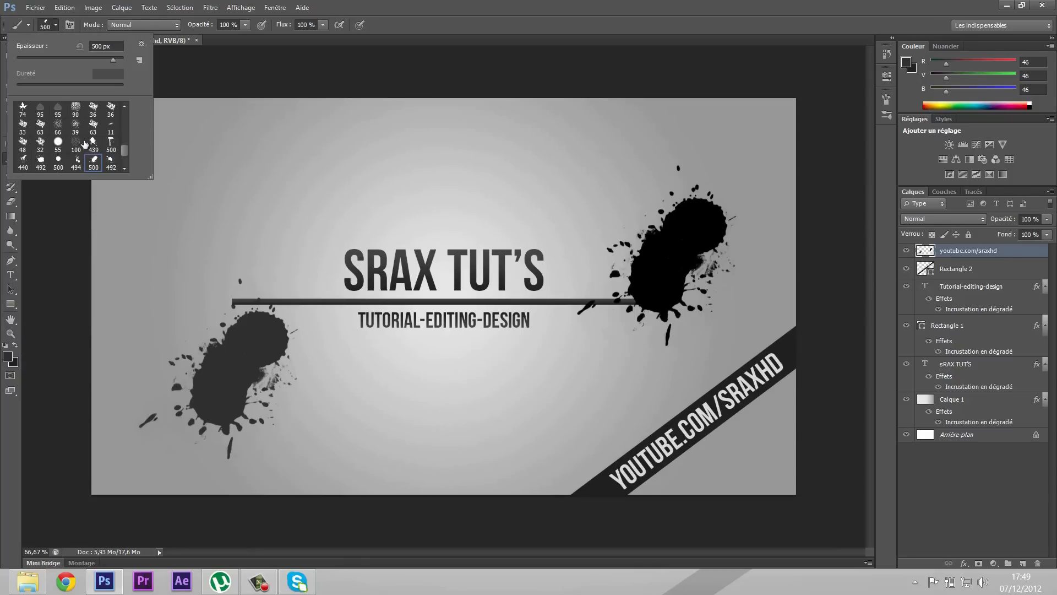
pyautogui.click(110, 163)
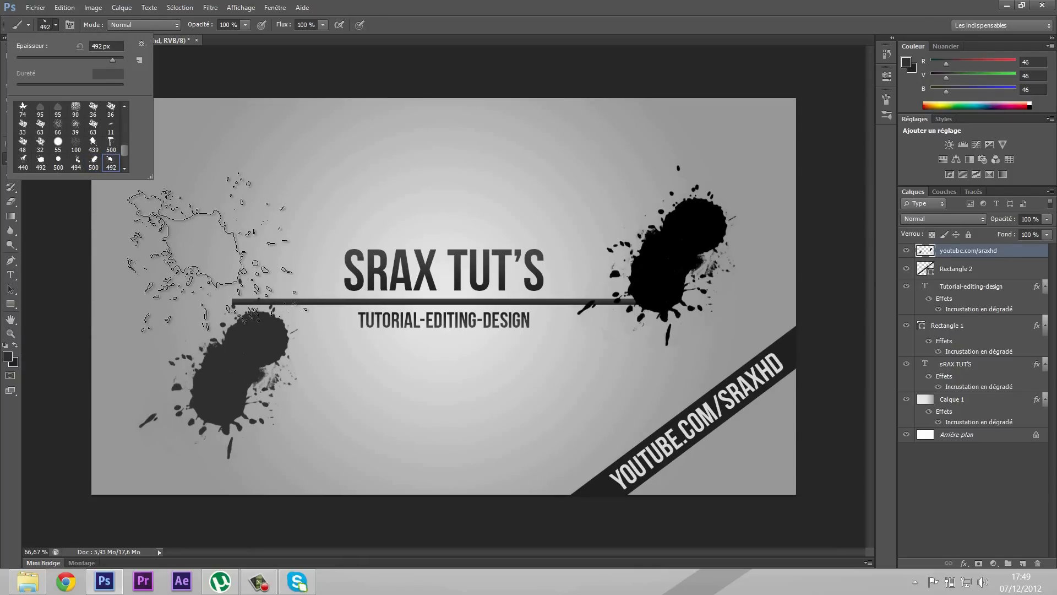
pyautogui.click(8, 357)
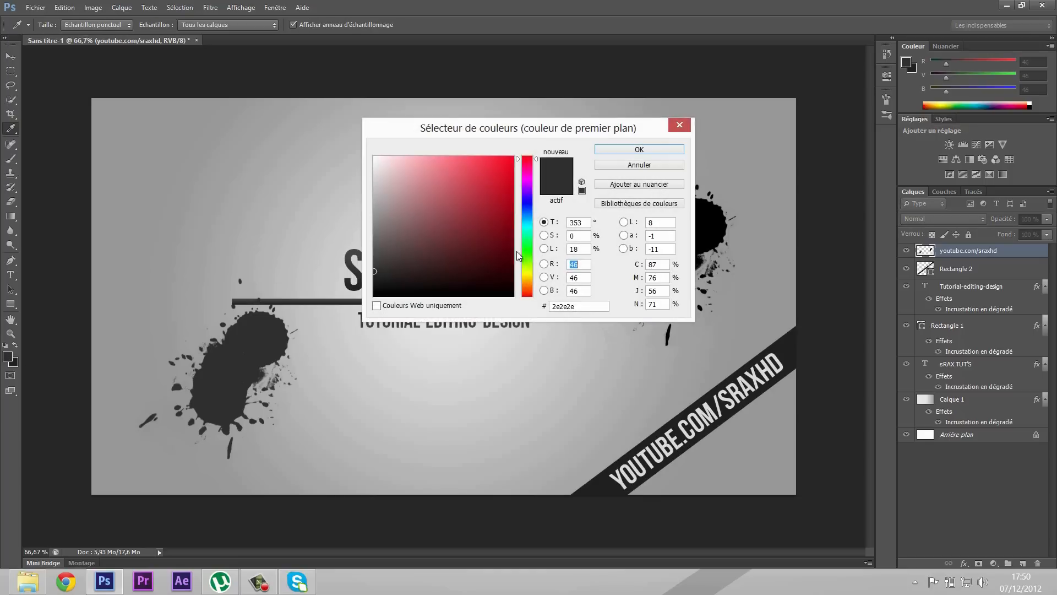
pyautogui.moveTo(502, 202); pyautogui.dragTo(518, 154)
pyautogui.click(628, 147)
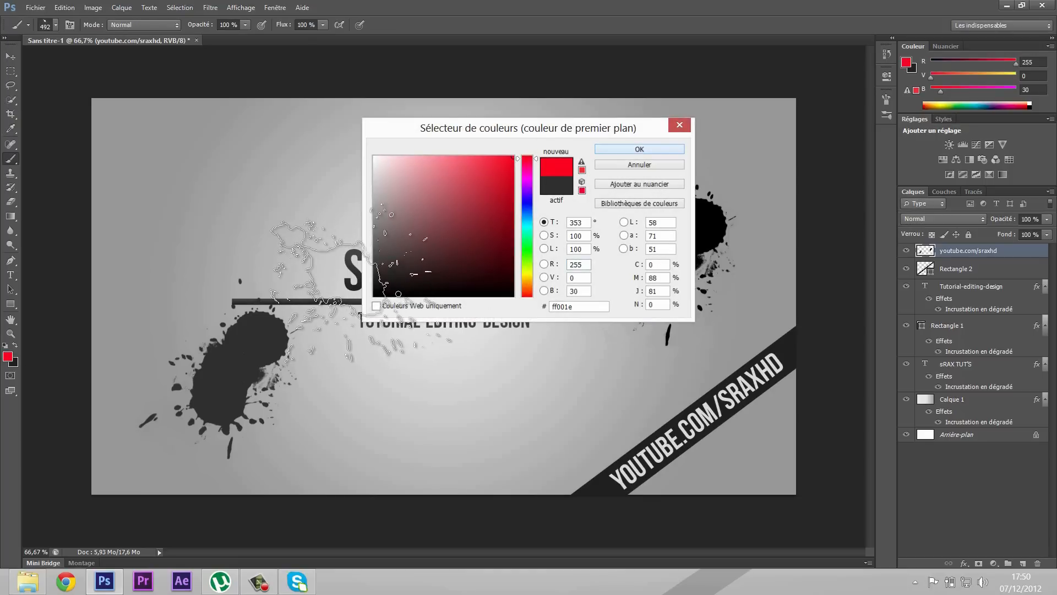
pyautogui.click(329, 273)
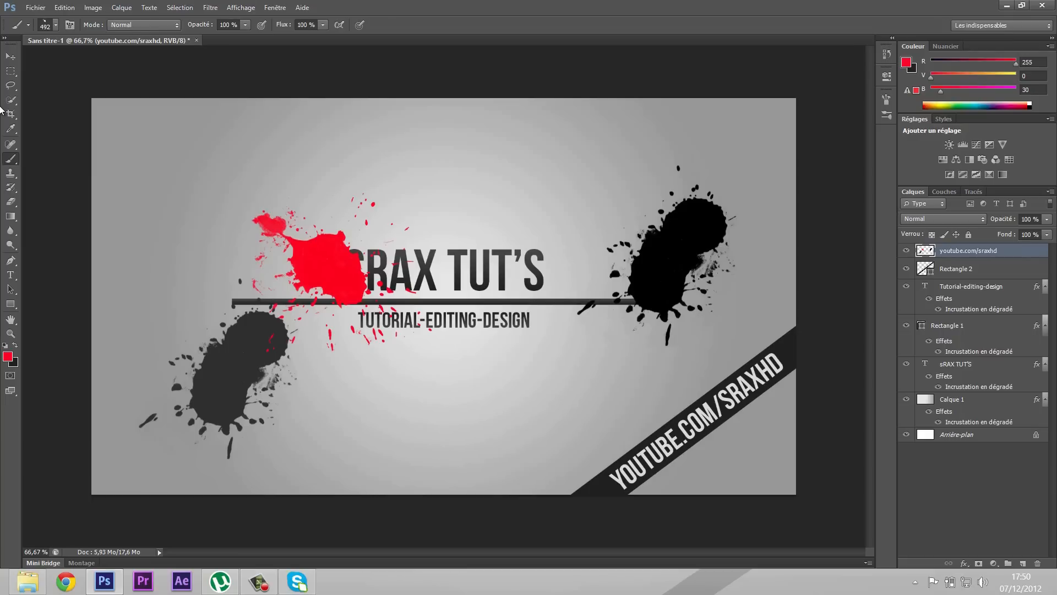
# Select splatter_brushes_by_hawksmont.abr on the desktop as a brush set to load, and cancel without loading it
pyautogui.click(56, 26)
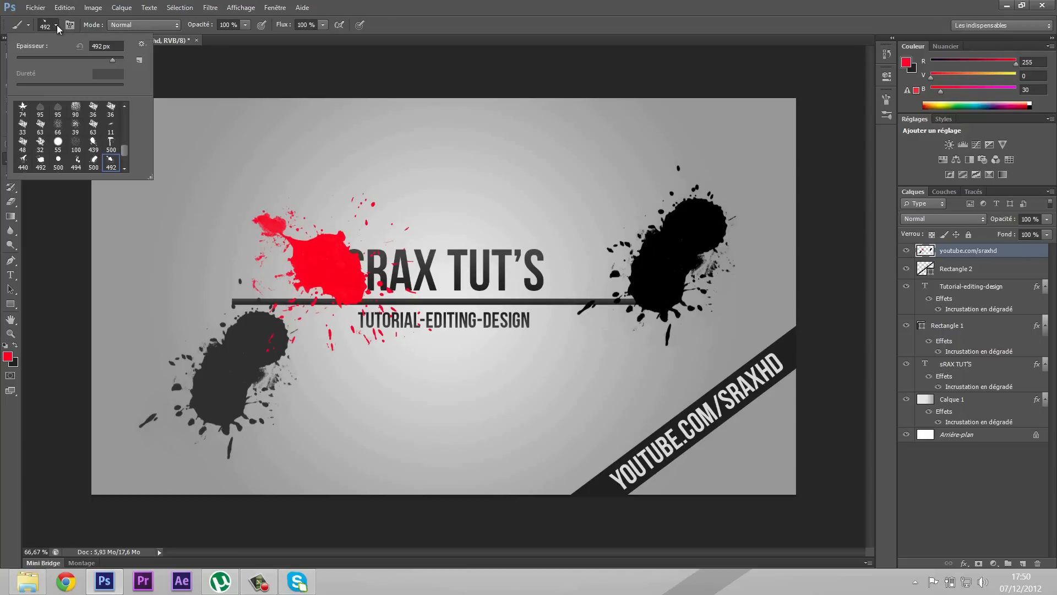
pyautogui.click(142, 44)
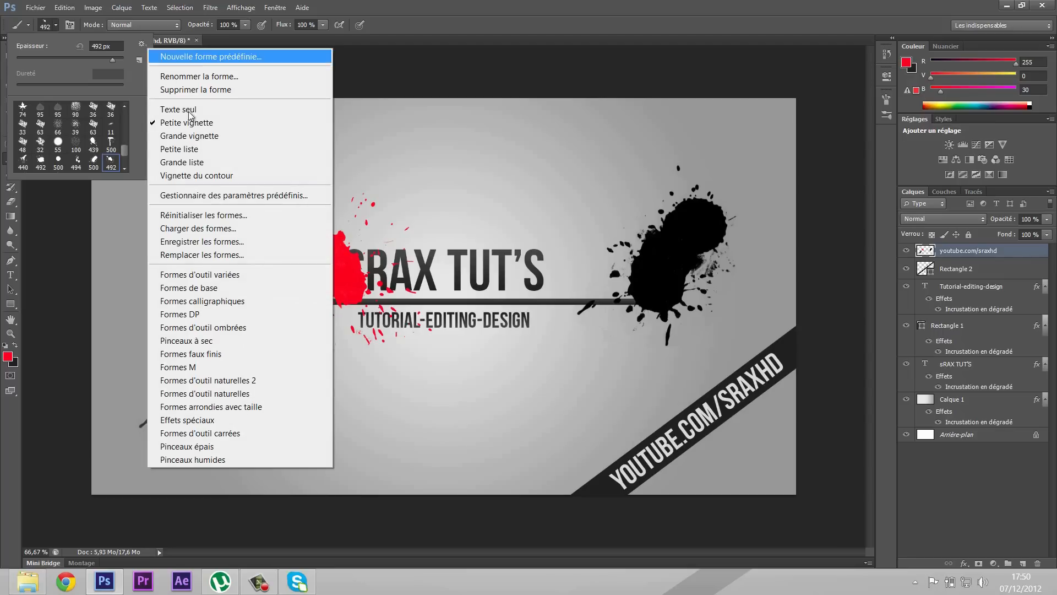
pyautogui.click(231, 228)
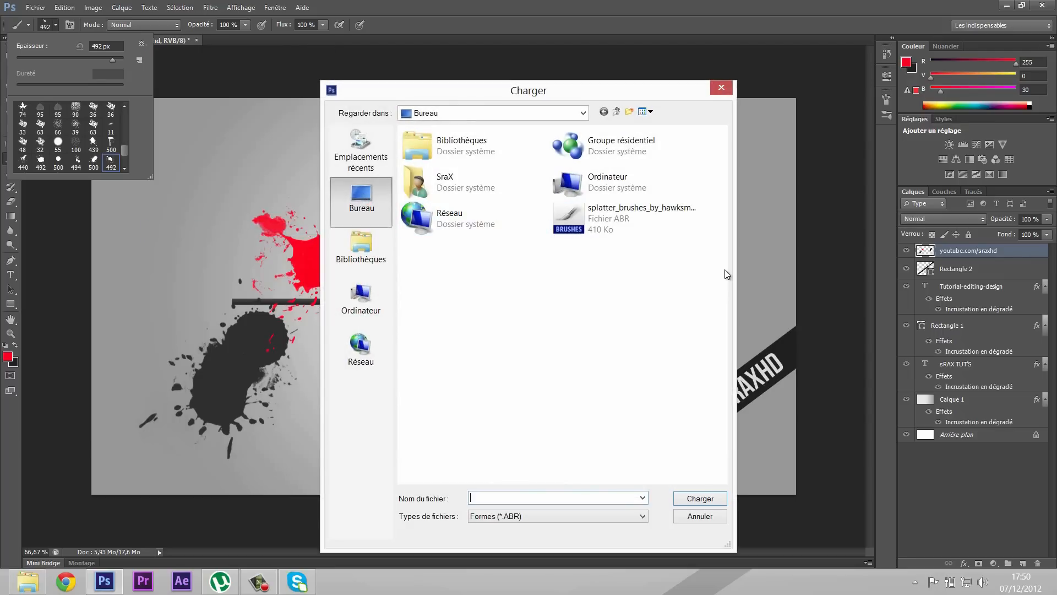
pyautogui.click(640, 231)
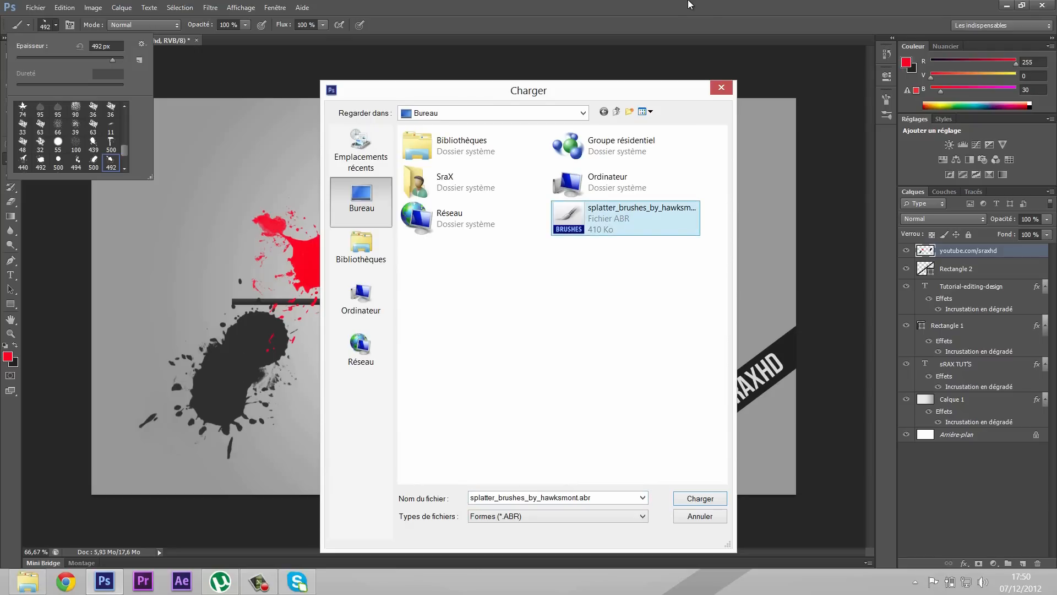
pyautogui.click(727, 91)
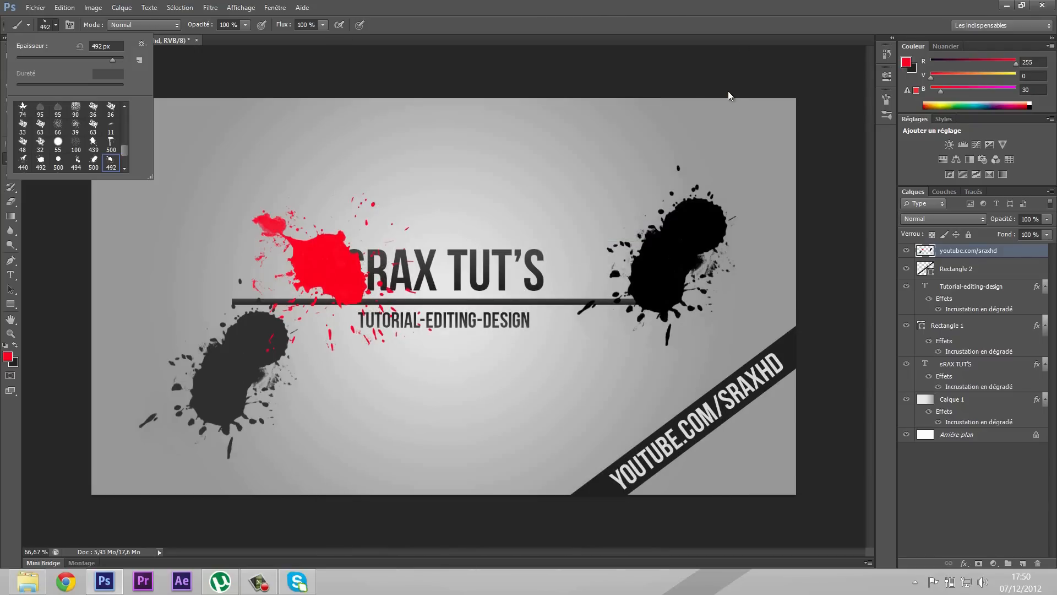